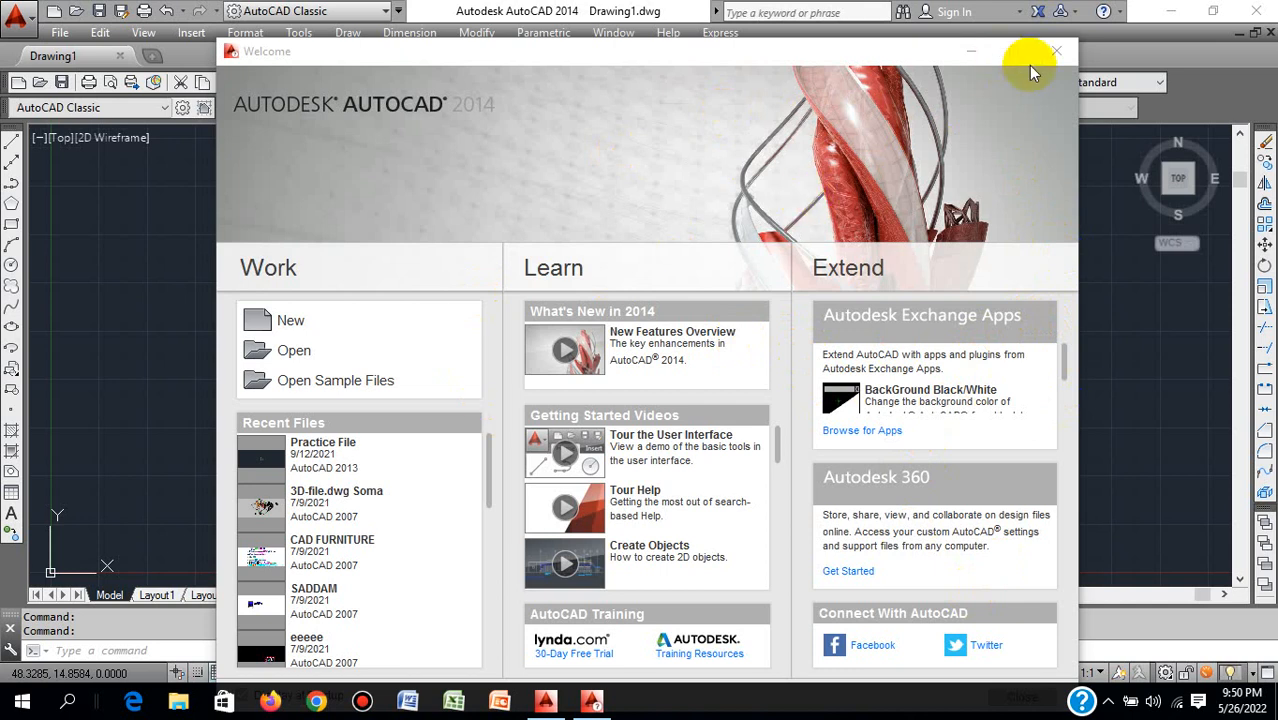
- Dismiss the Welcome window and turn off displaying the UCS icon at the origin
left_click(1058, 54)
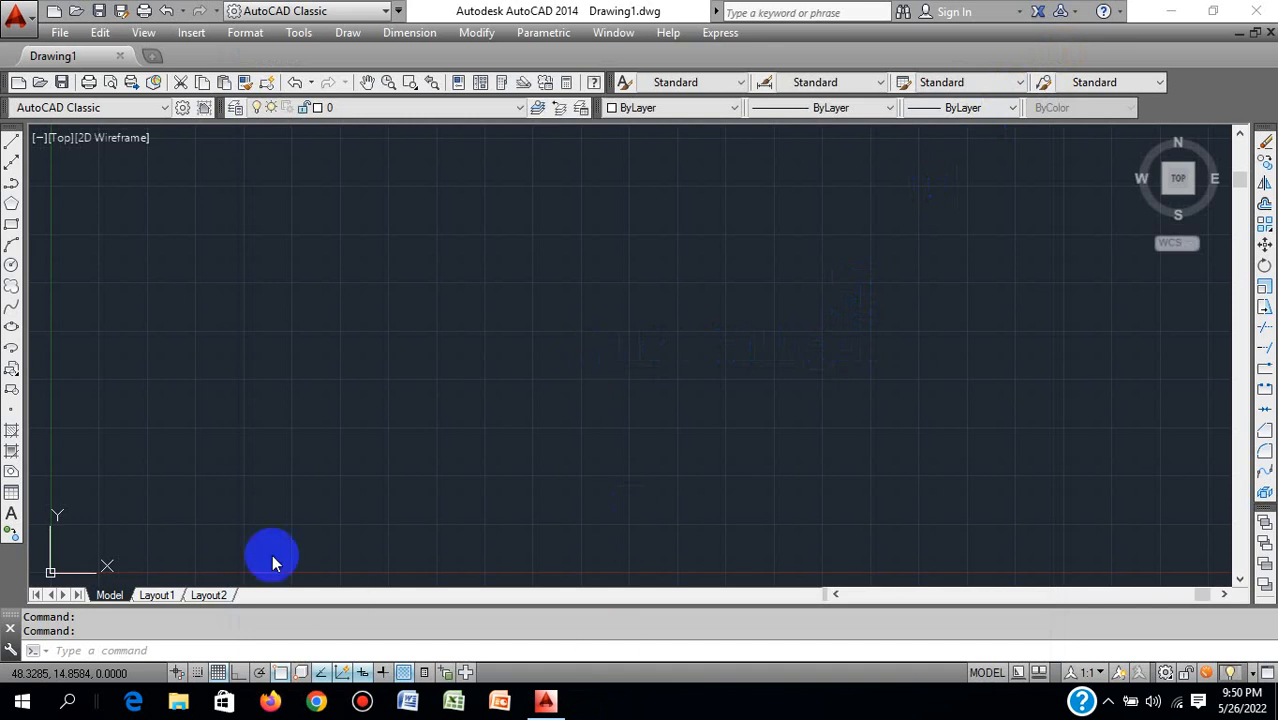
scroll(70, 570, "up", 2)
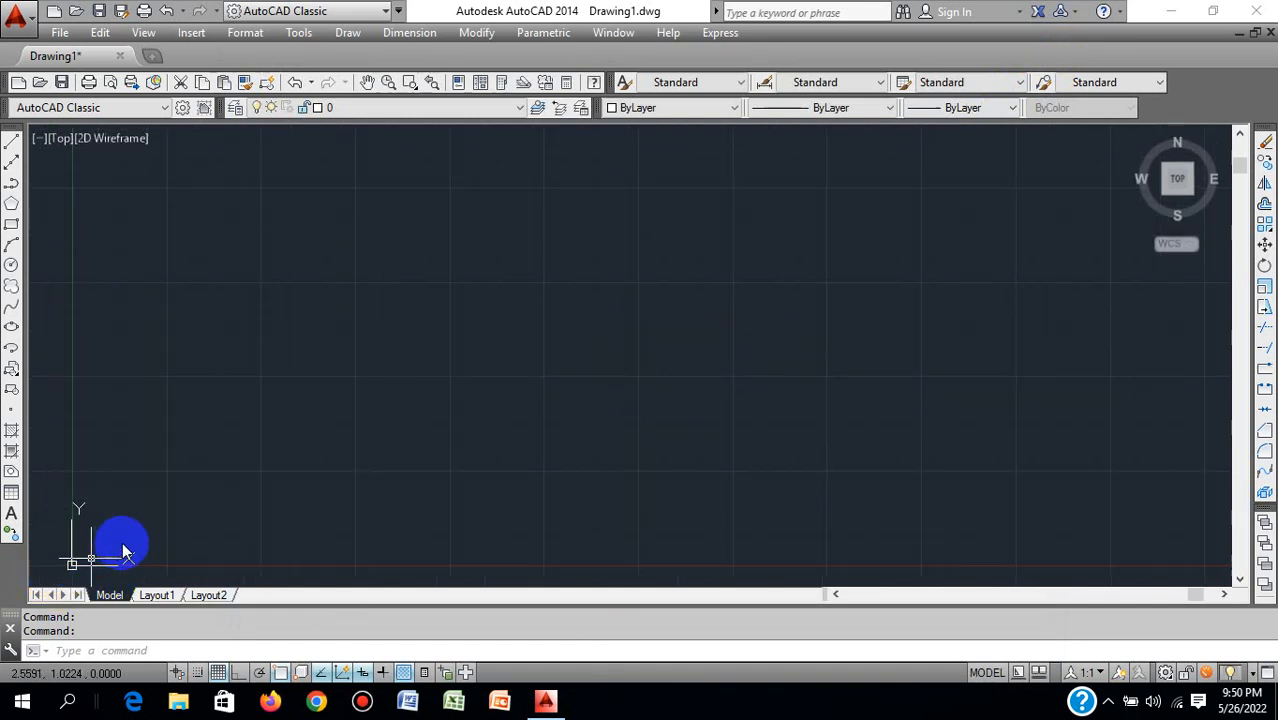
scroll(215, 517, "up", 2)
mouse_move(220, 494)
middle_mouse_down()
mouse_move(302, 432)
mouse_move(352, 414)
middle_mouse_up()
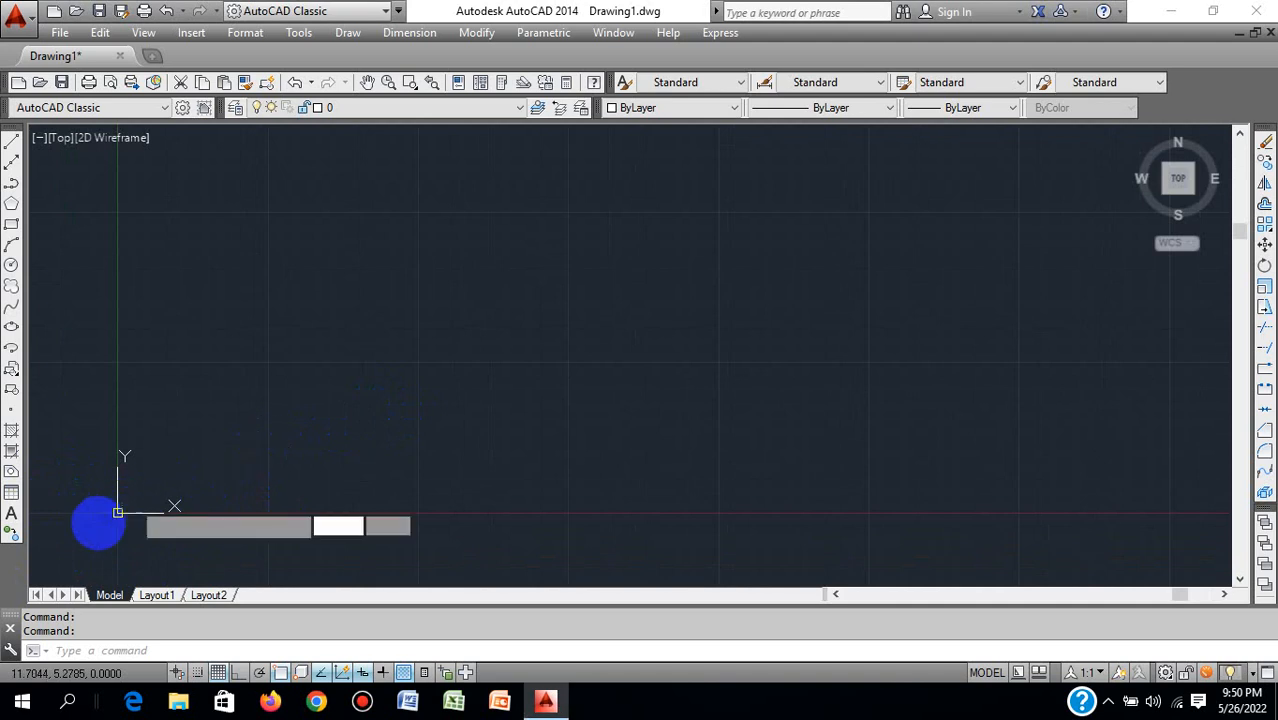
left_click(258, 452)
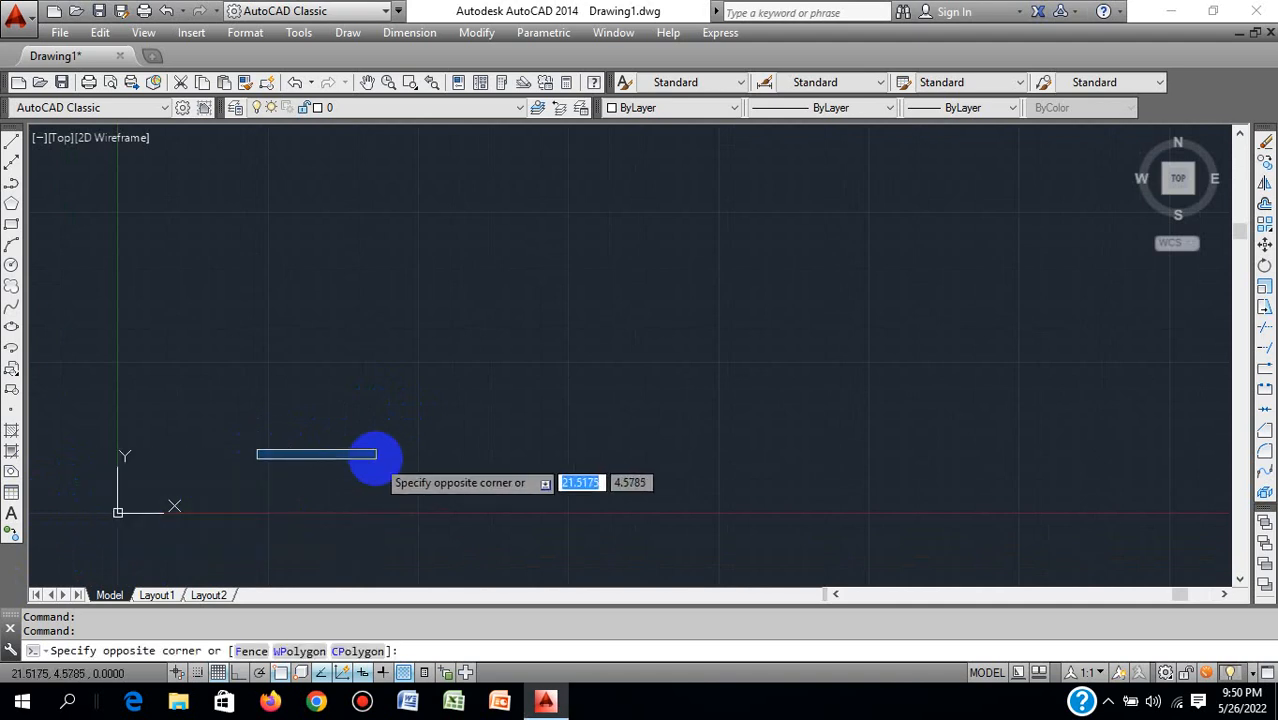
right_click(121, 515)
mouse_move(176, 501)
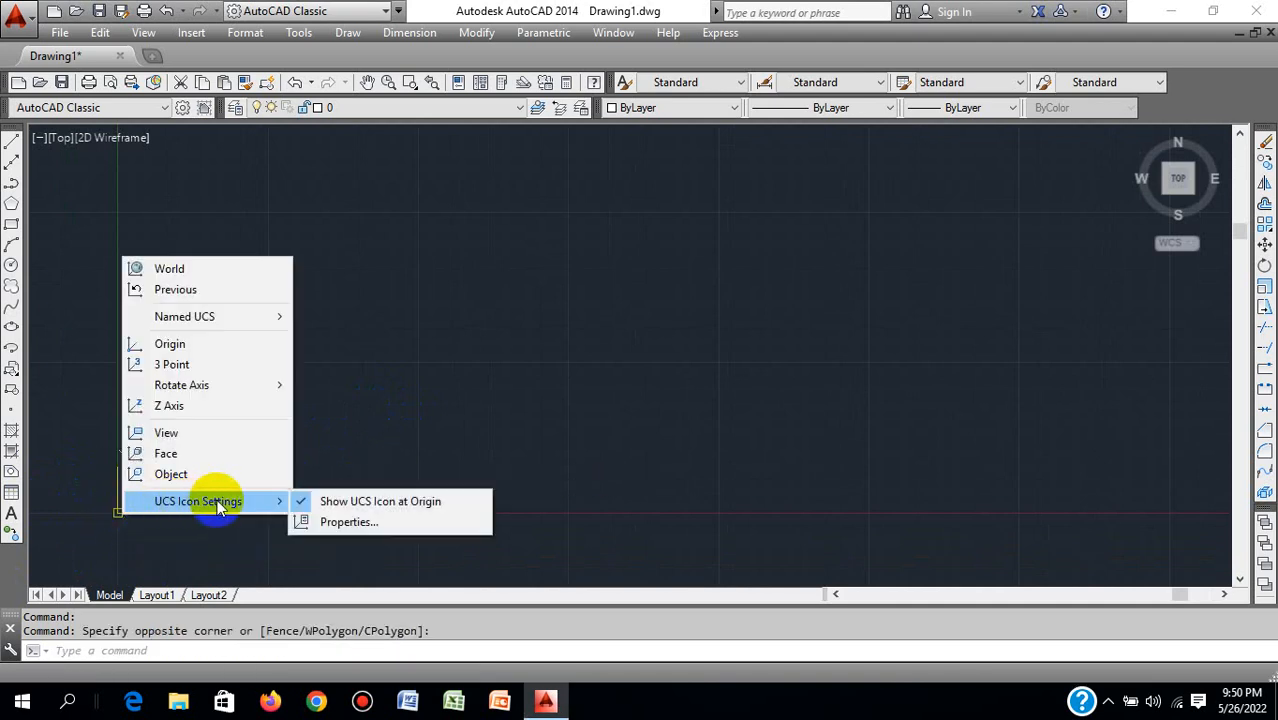
left_click(338, 502)
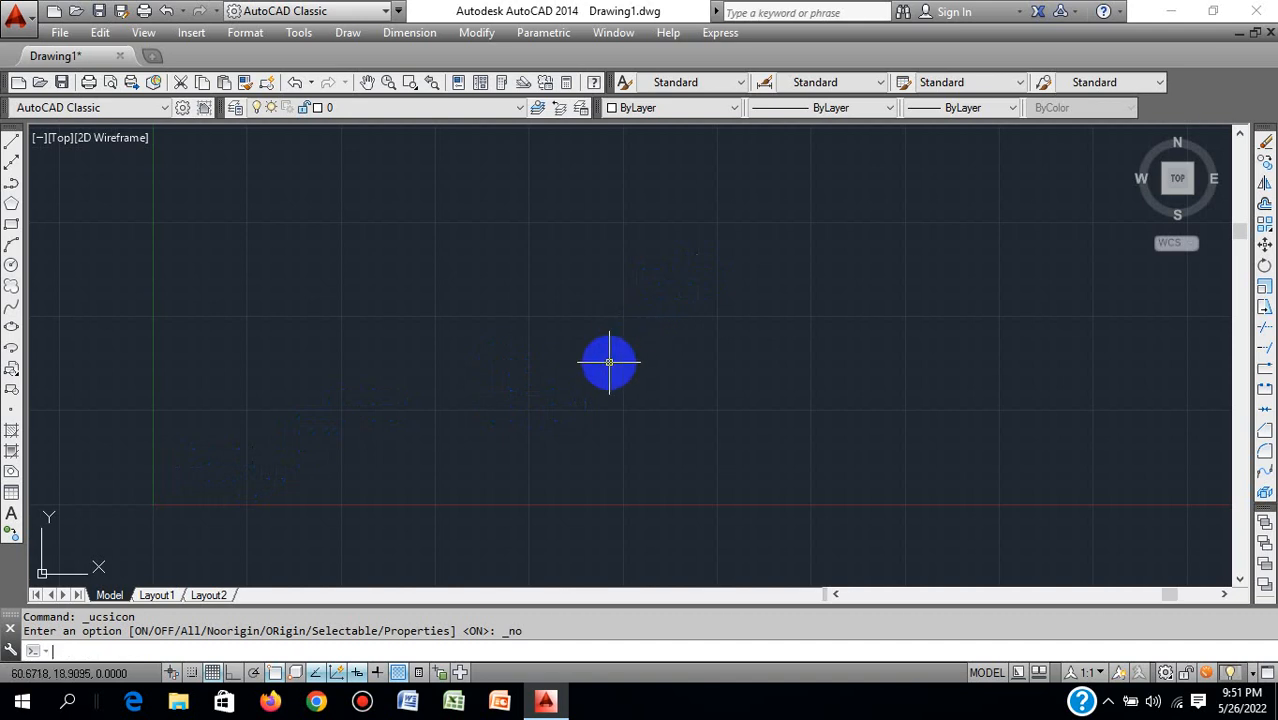
- Turn off the drawing grid
key("F7")
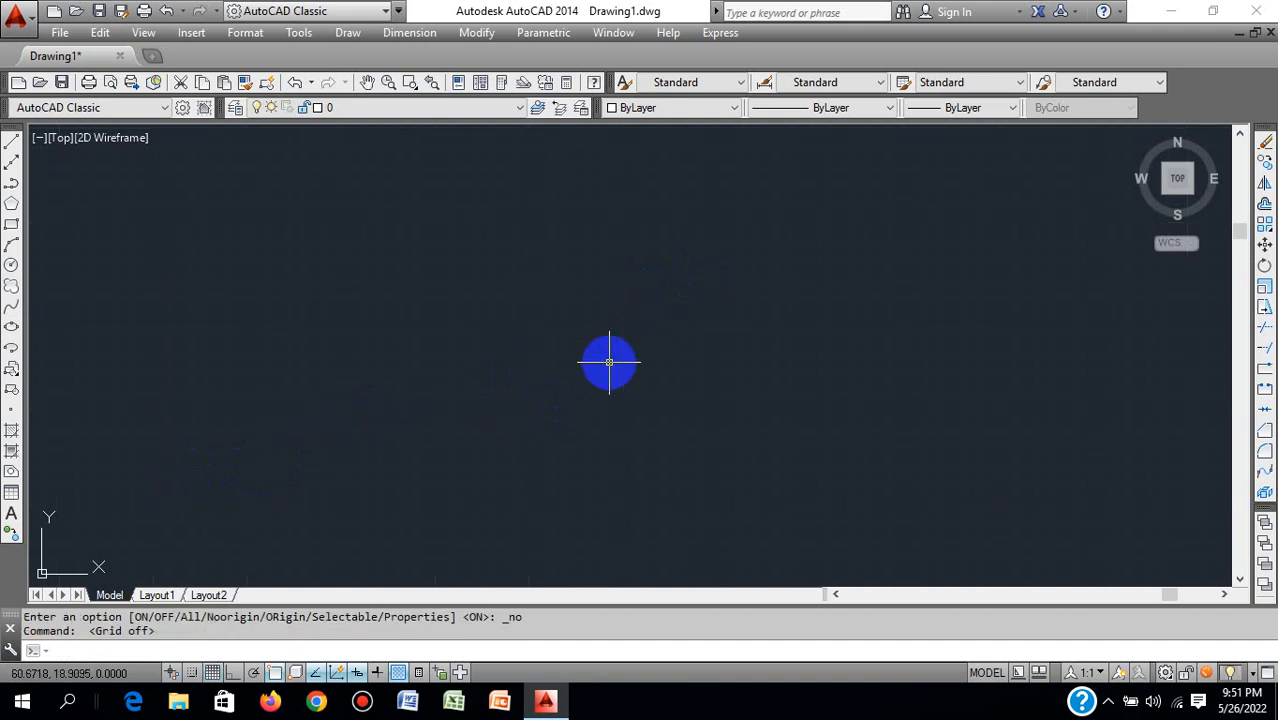
key("F7")
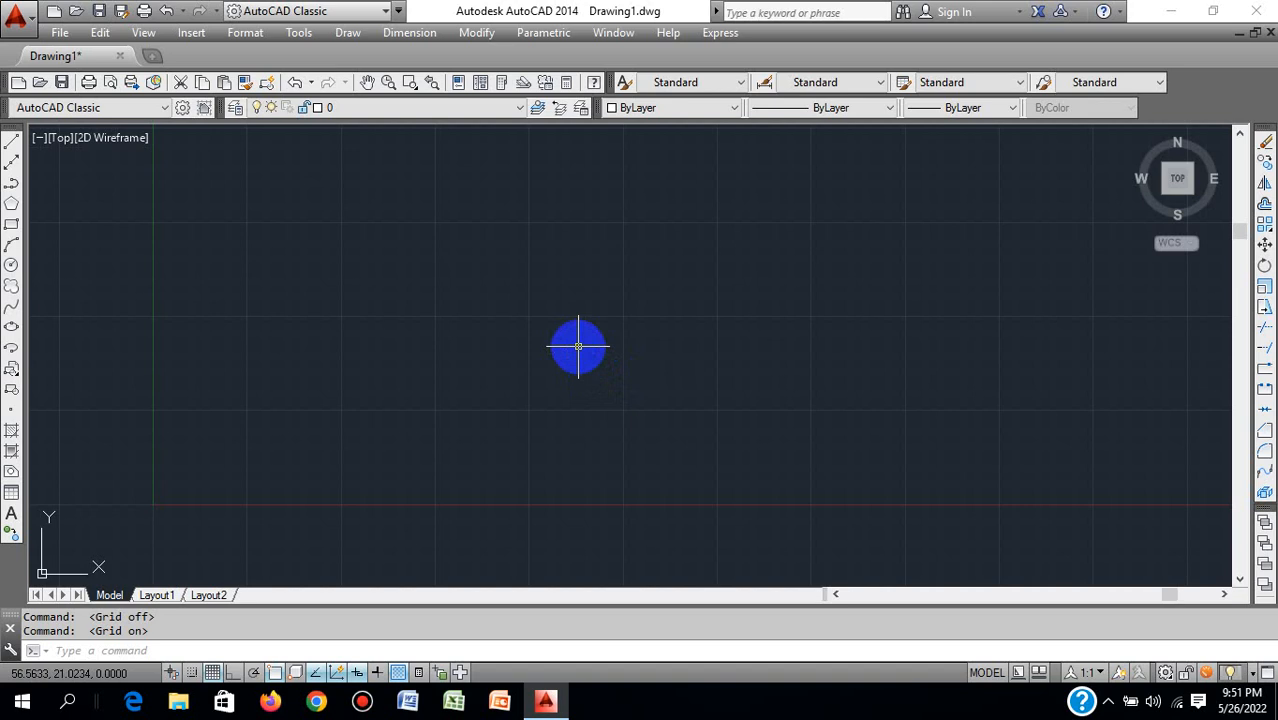
key("F7")
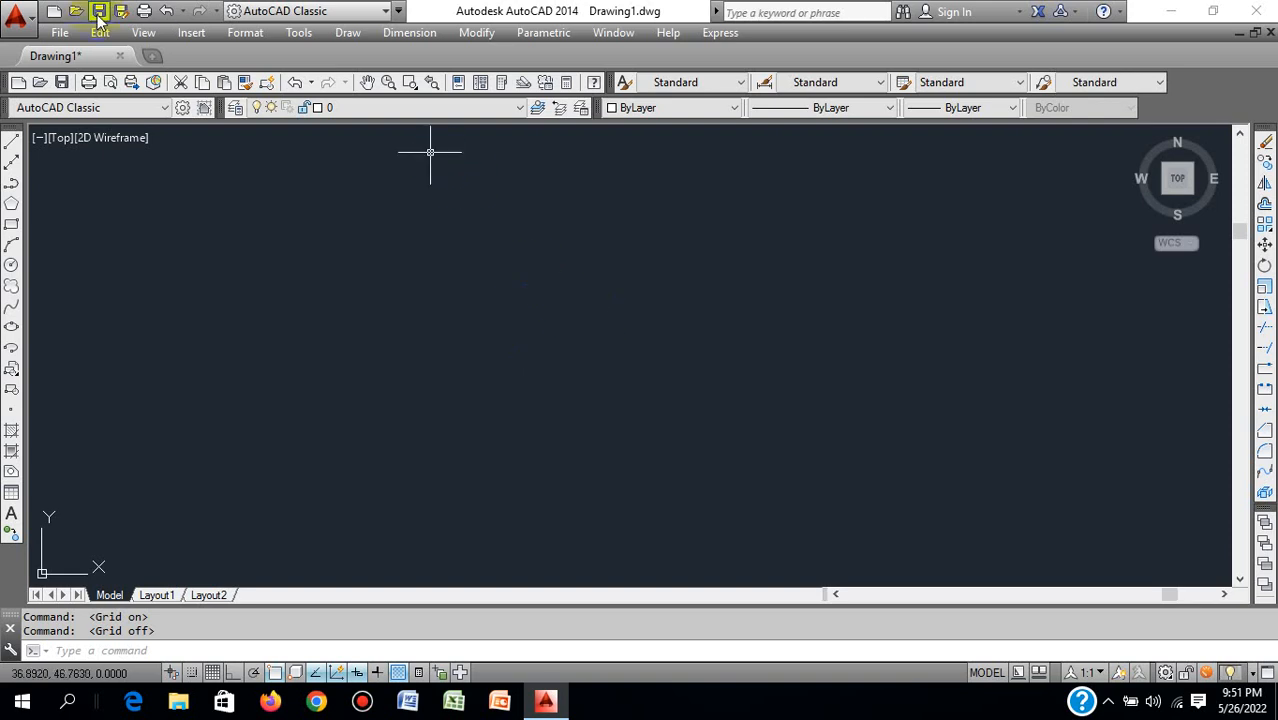
- Set the drawing's length units to Architectural with a precision of 0'-0 1/2"
left_click(237, 33)
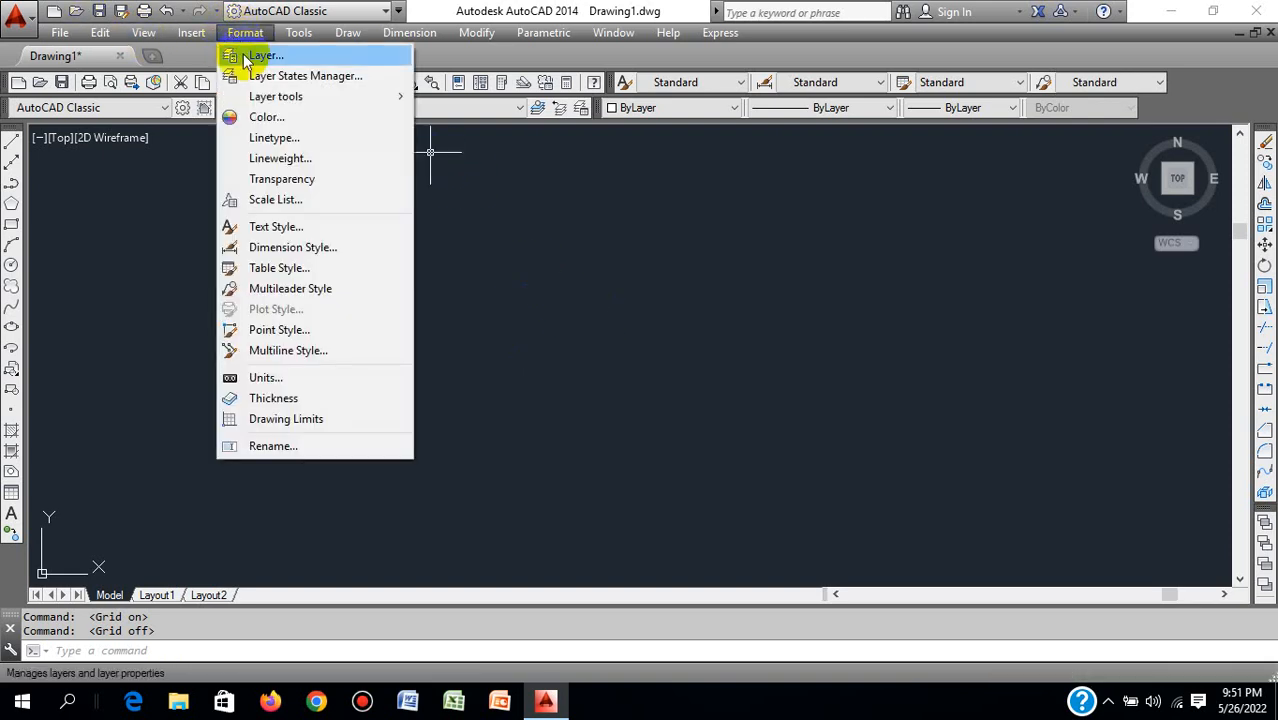
left_click(580, 270)
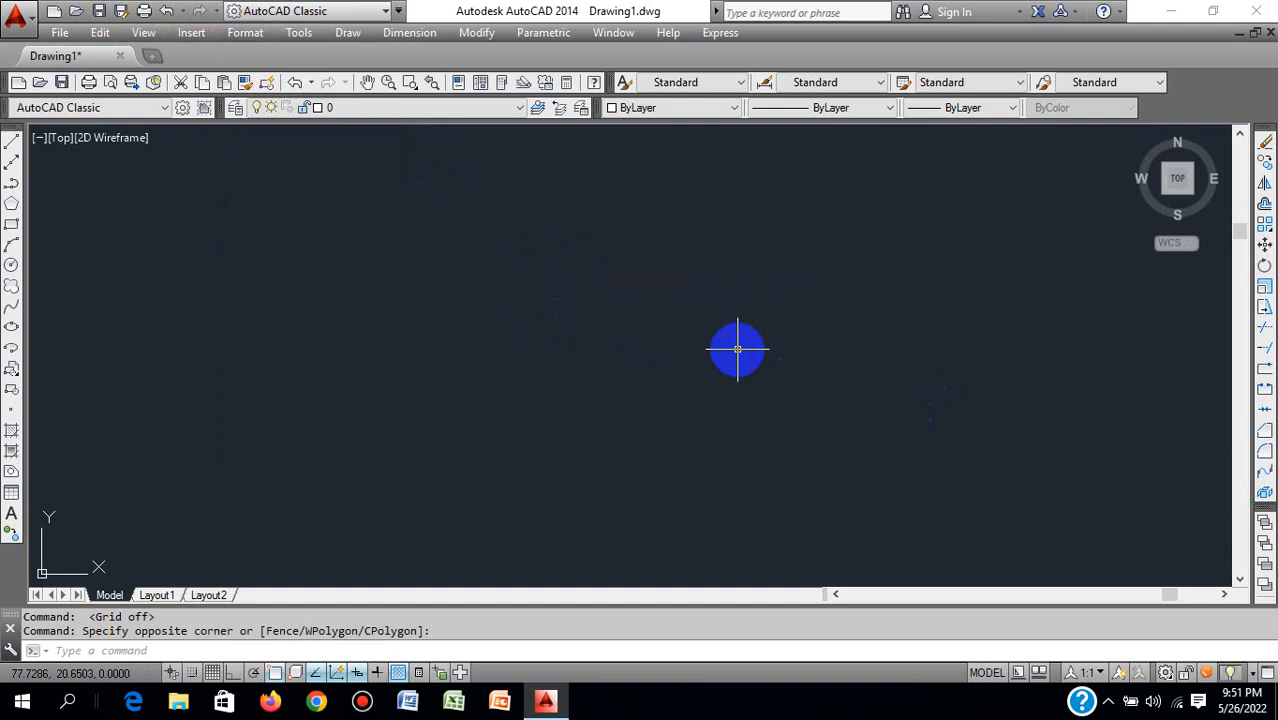
type("un")
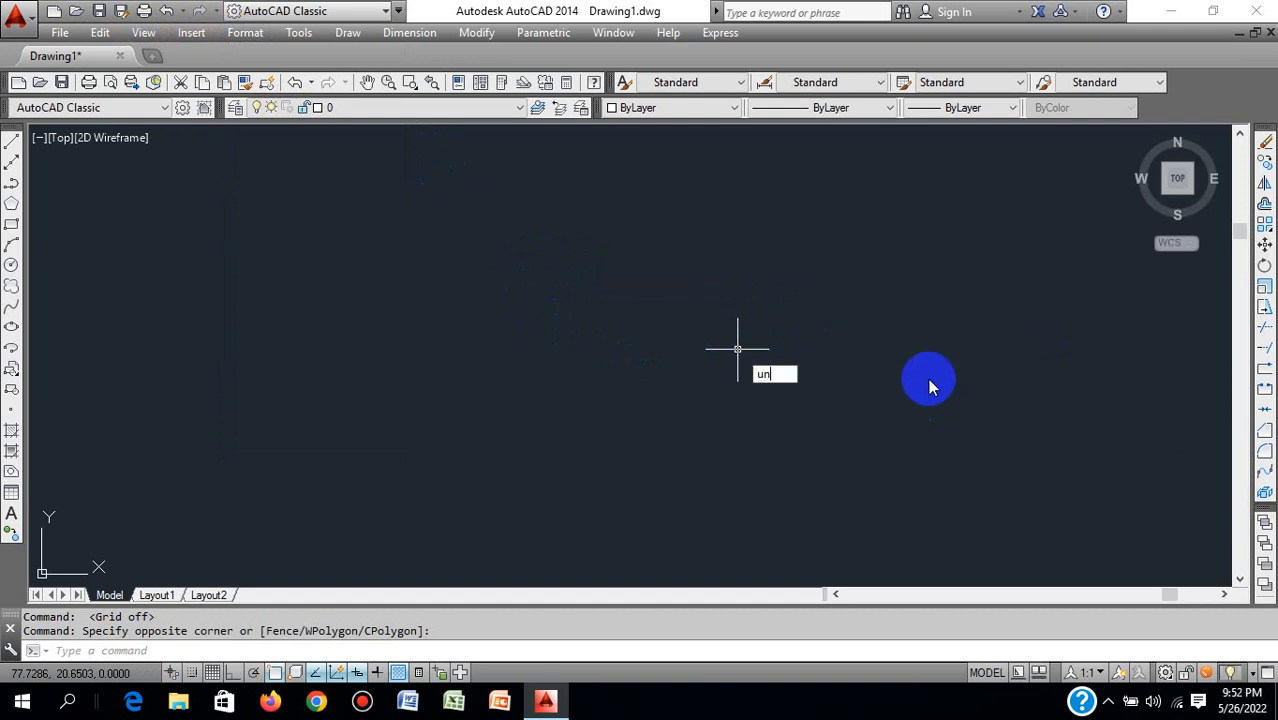
key("Return")
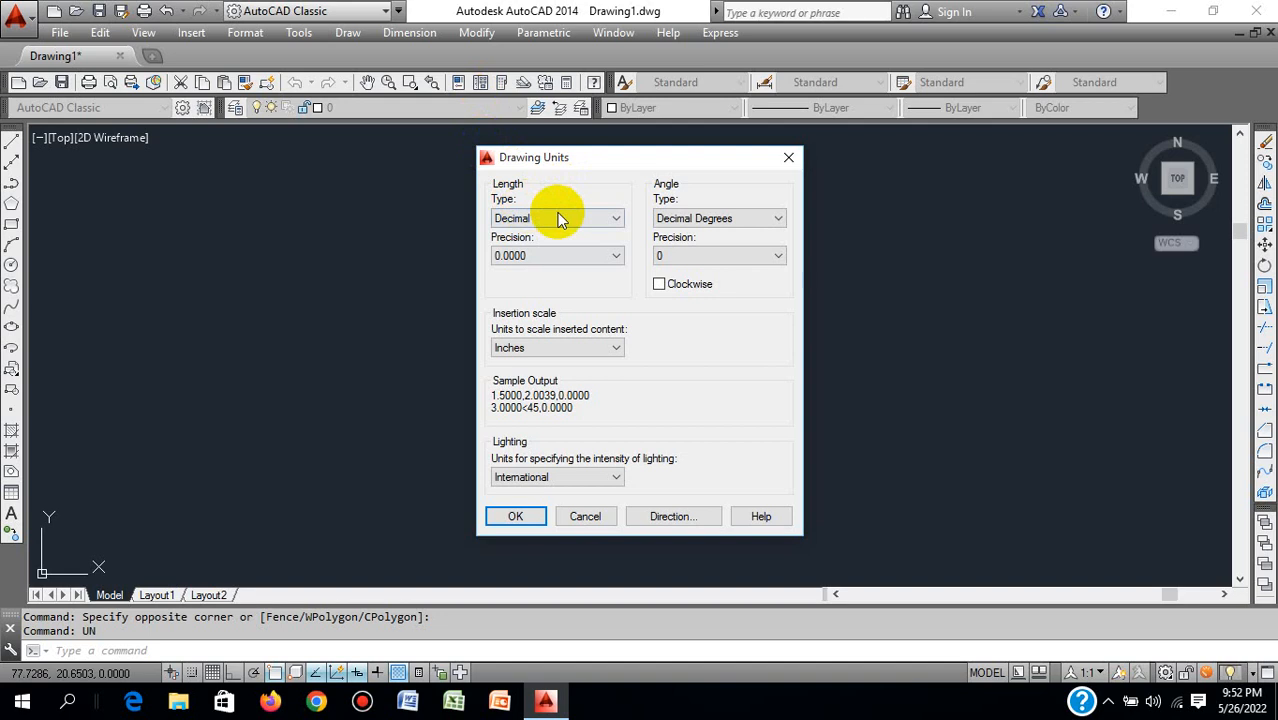
left_click(614, 219)
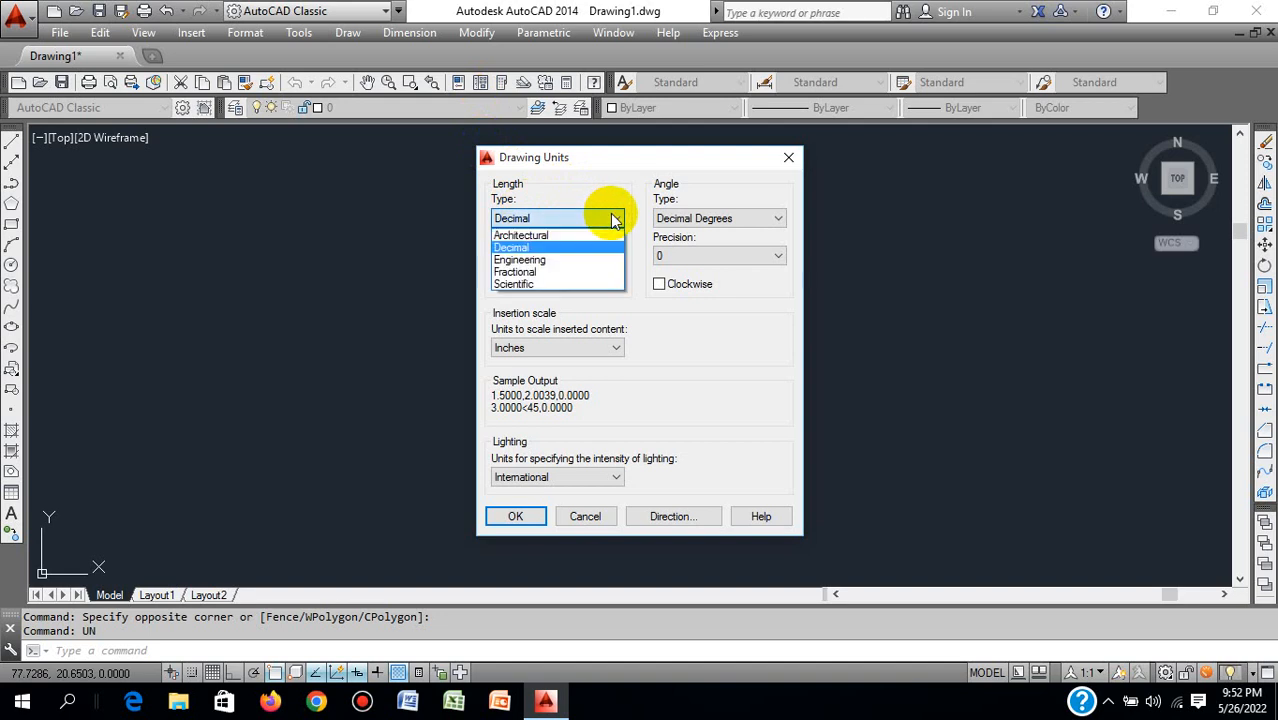
left_click(566, 236)
left_click(561, 257)
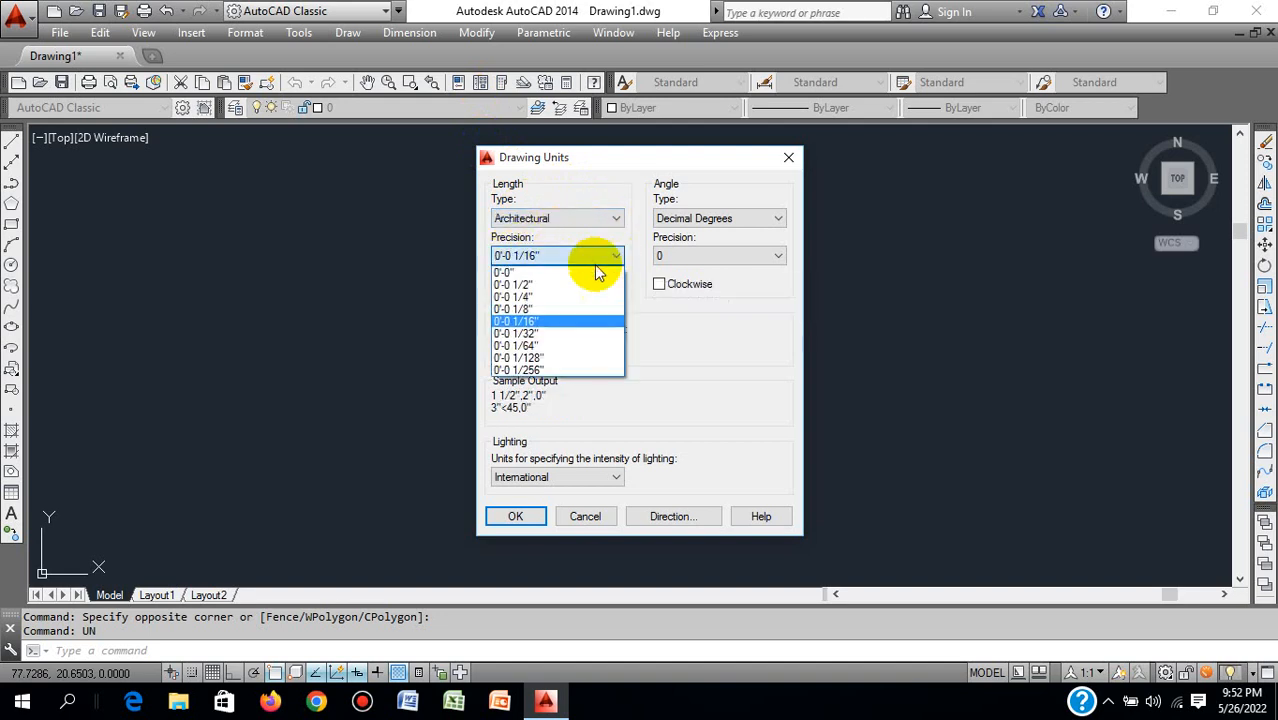
left_click(556, 282)
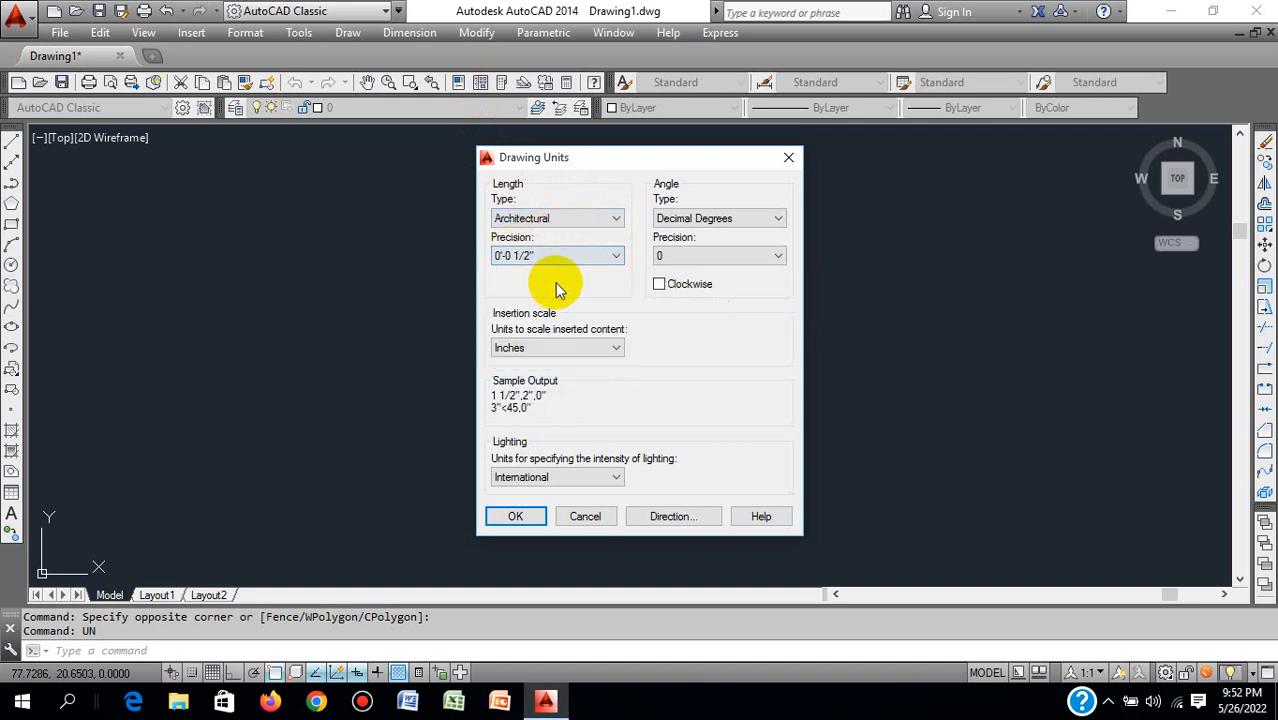
left_click(512, 516)
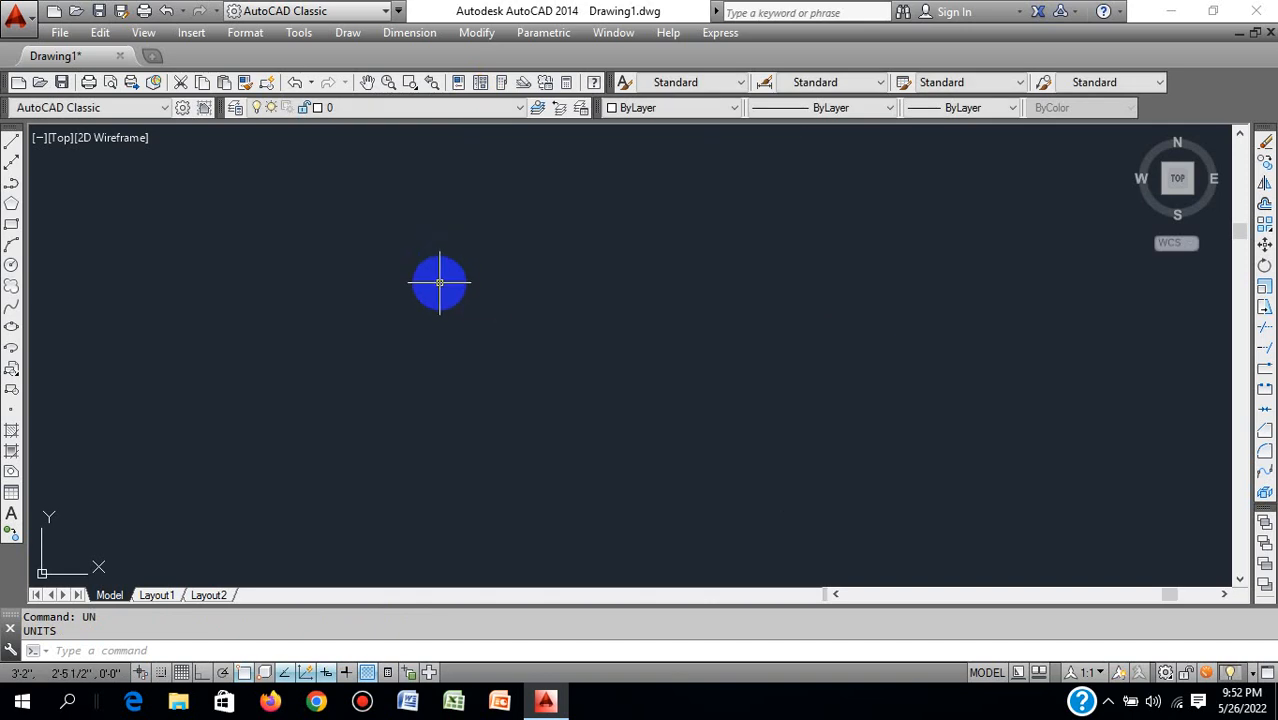
- Create a new dimension style based on Standard for all dimensions, naming it with the author's first name
type("d")
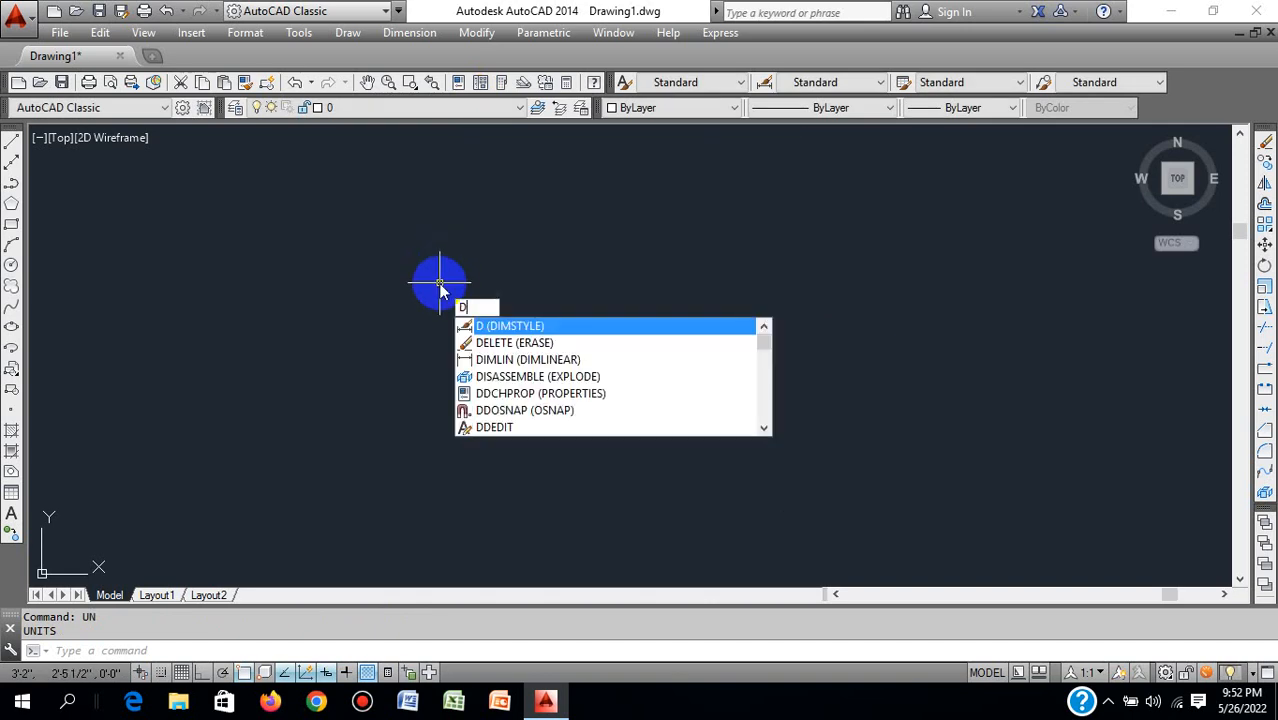
key("Return")
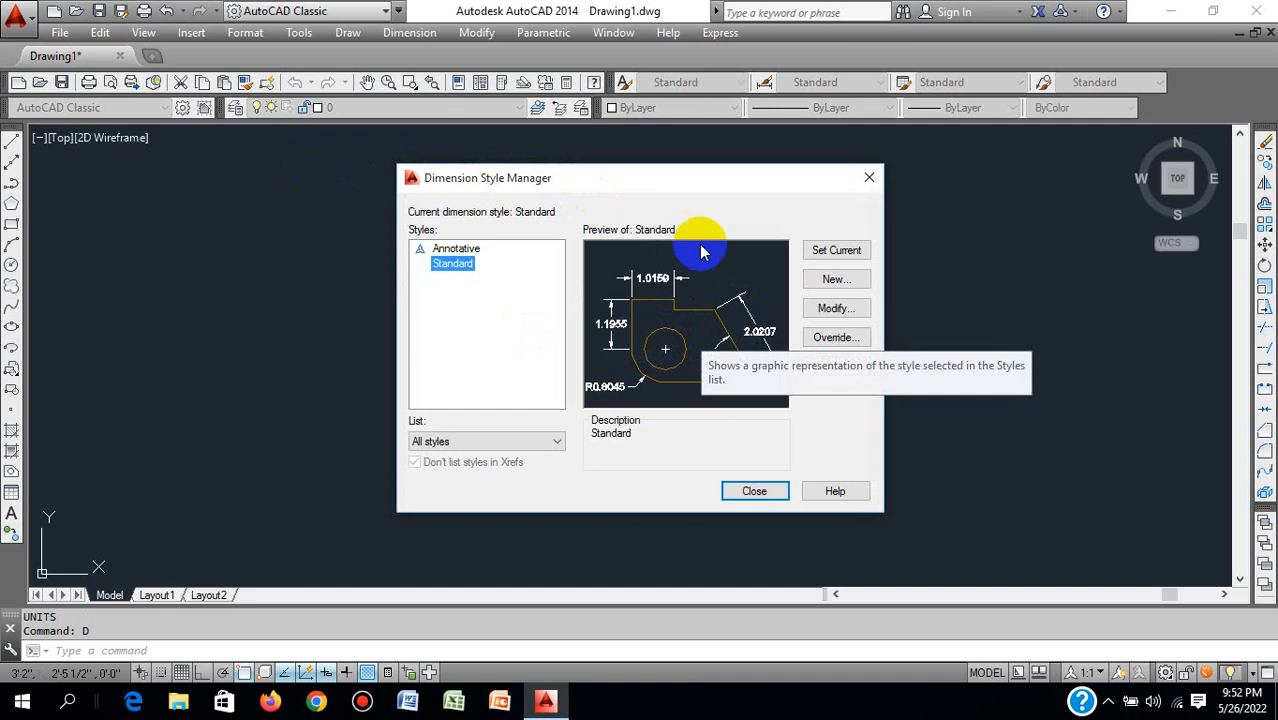
left_click(830, 279)
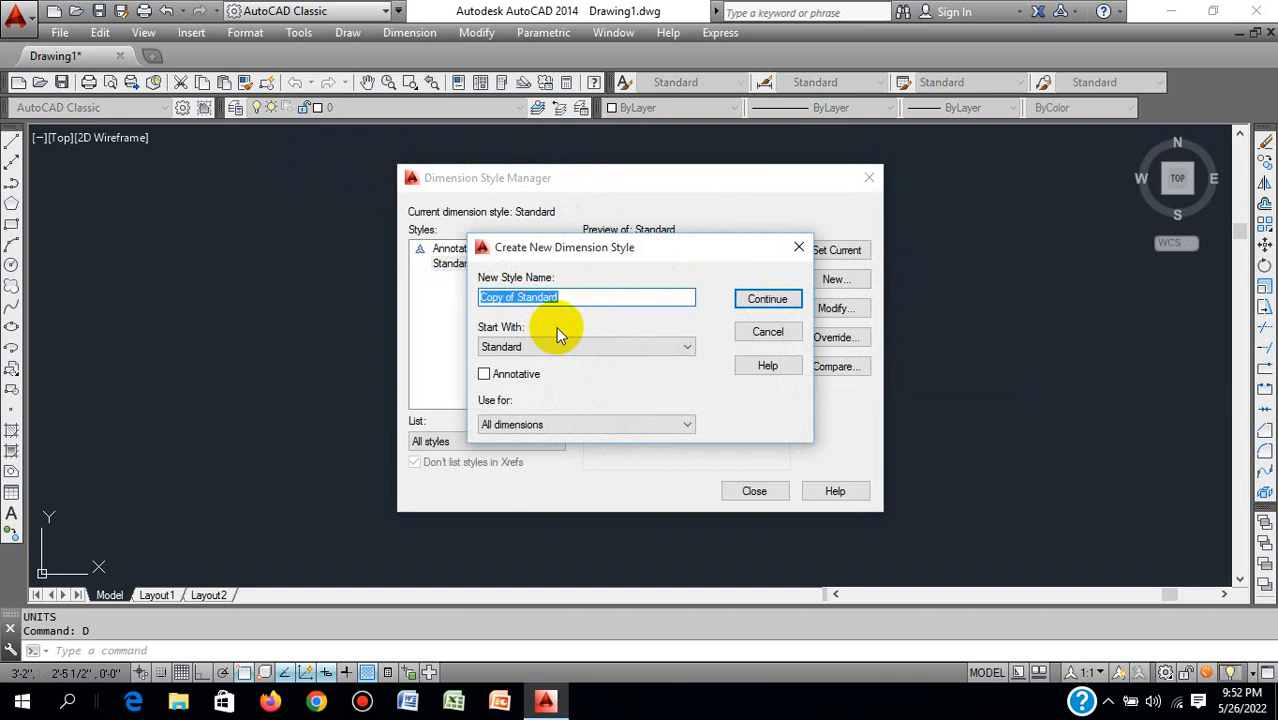
type("K")
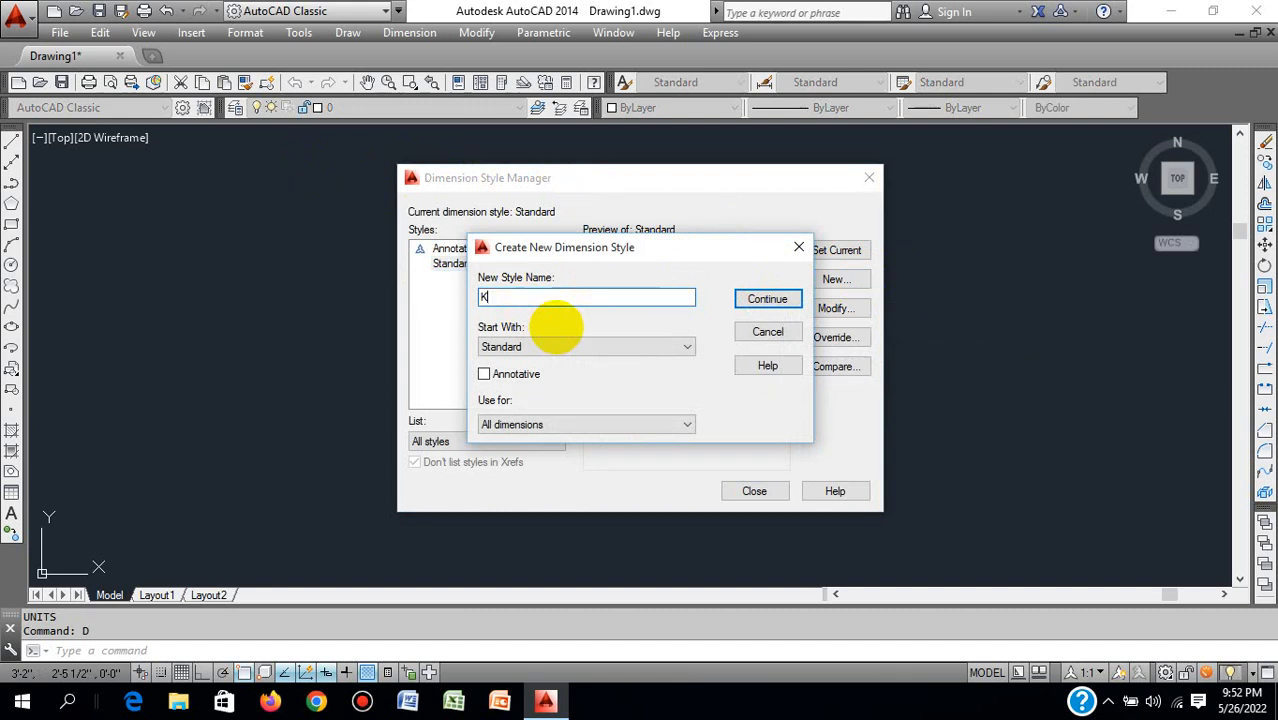
type("hayrun")
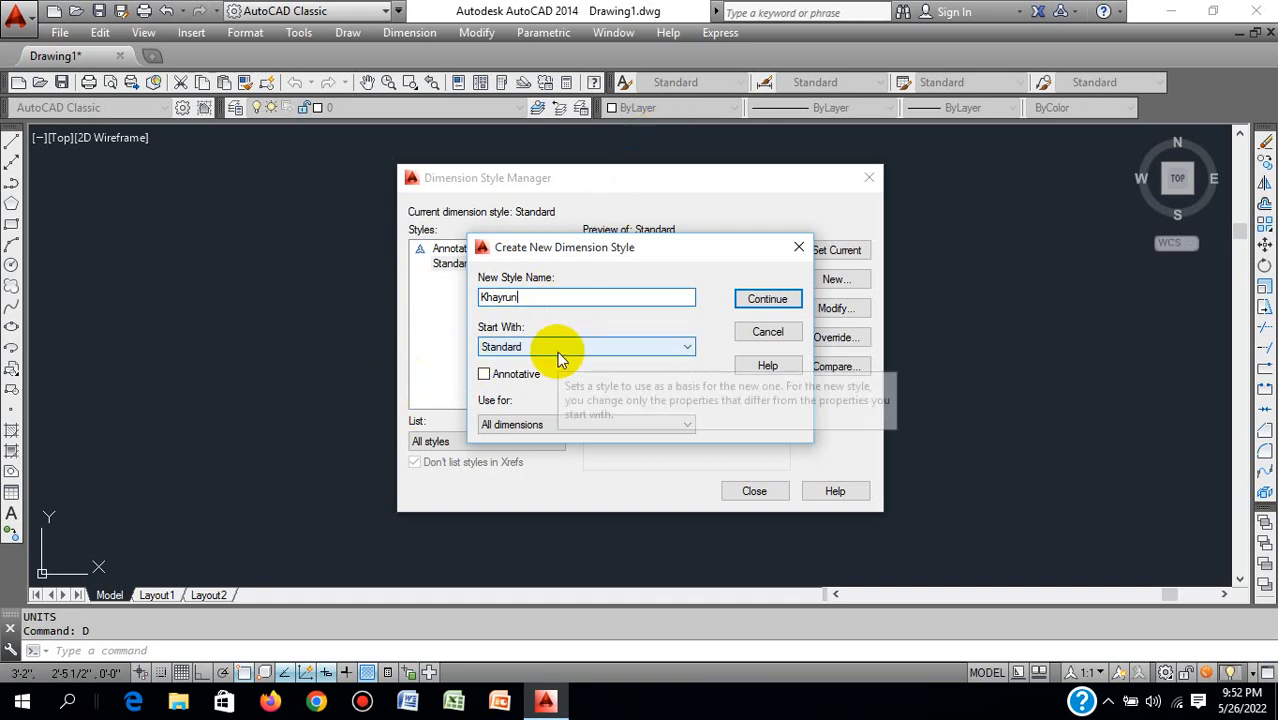
left_click(774, 298)
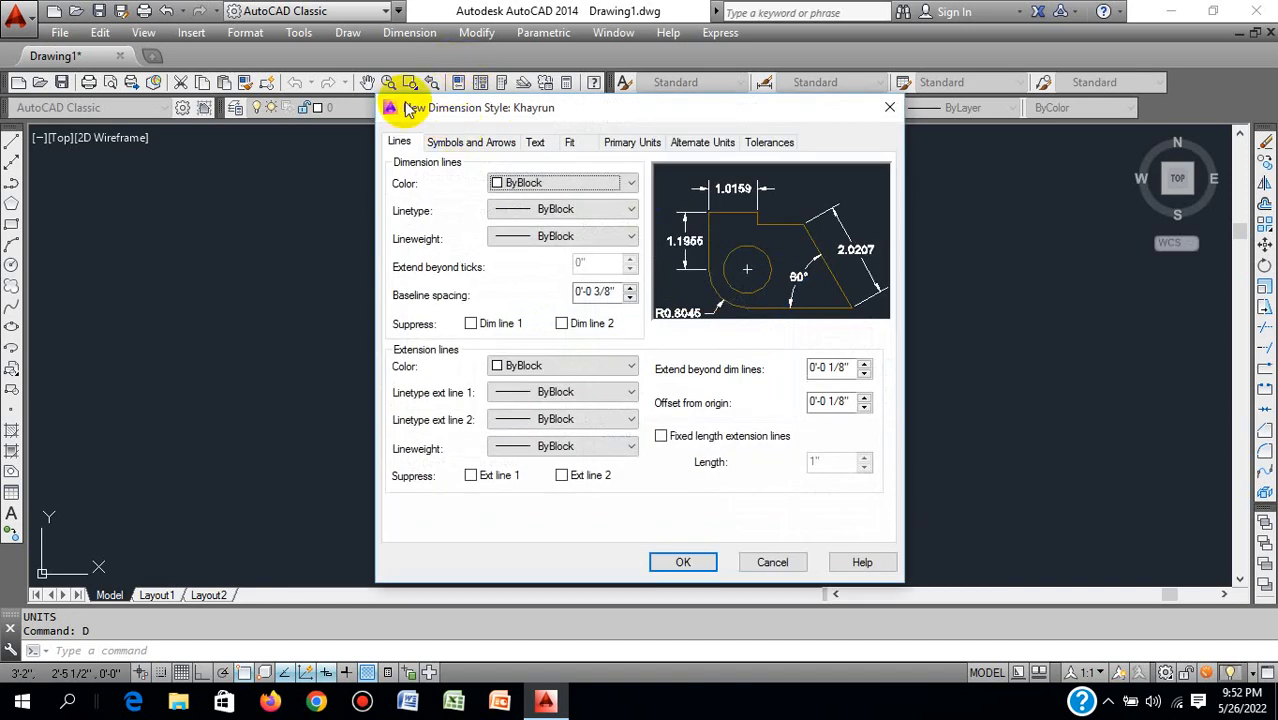
- Set the new dimension style's primary linear units to Architectural with a precision of 0'-0 1/2"
left_click(618, 143)
left_click(585, 188)
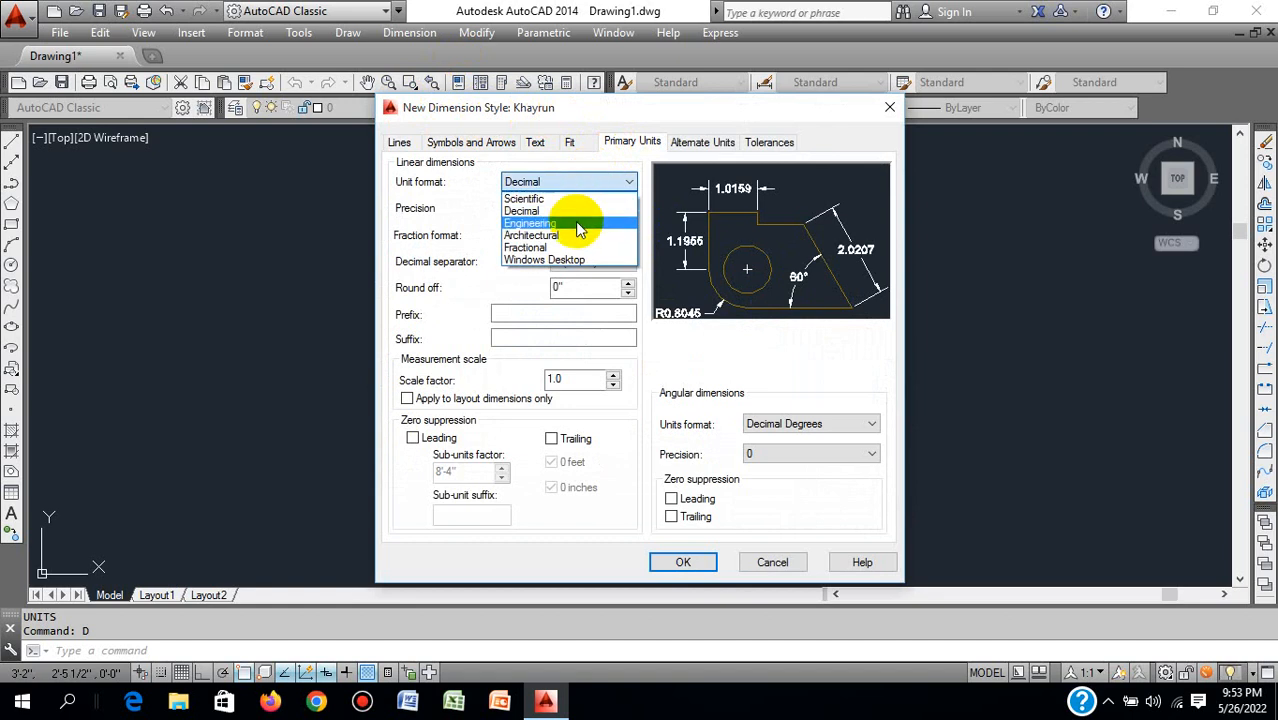
left_click(571, 233)
left_click(591, 208)
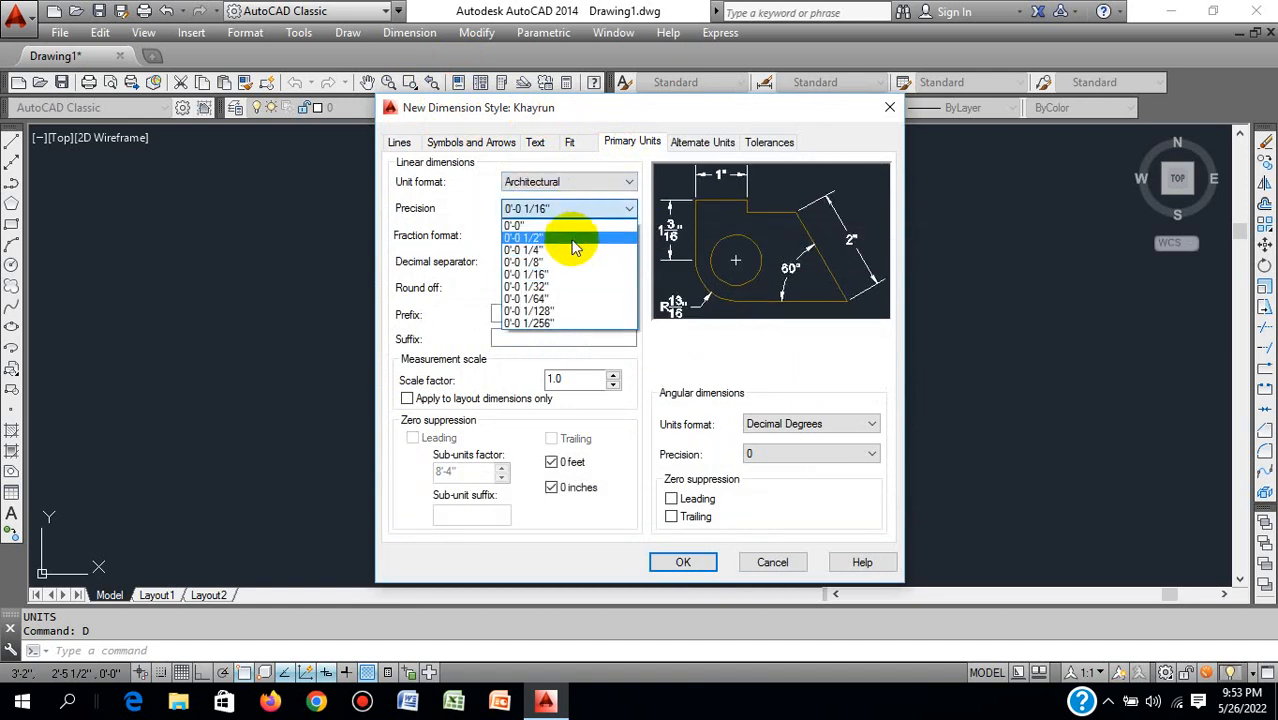
left_click(574, 234)
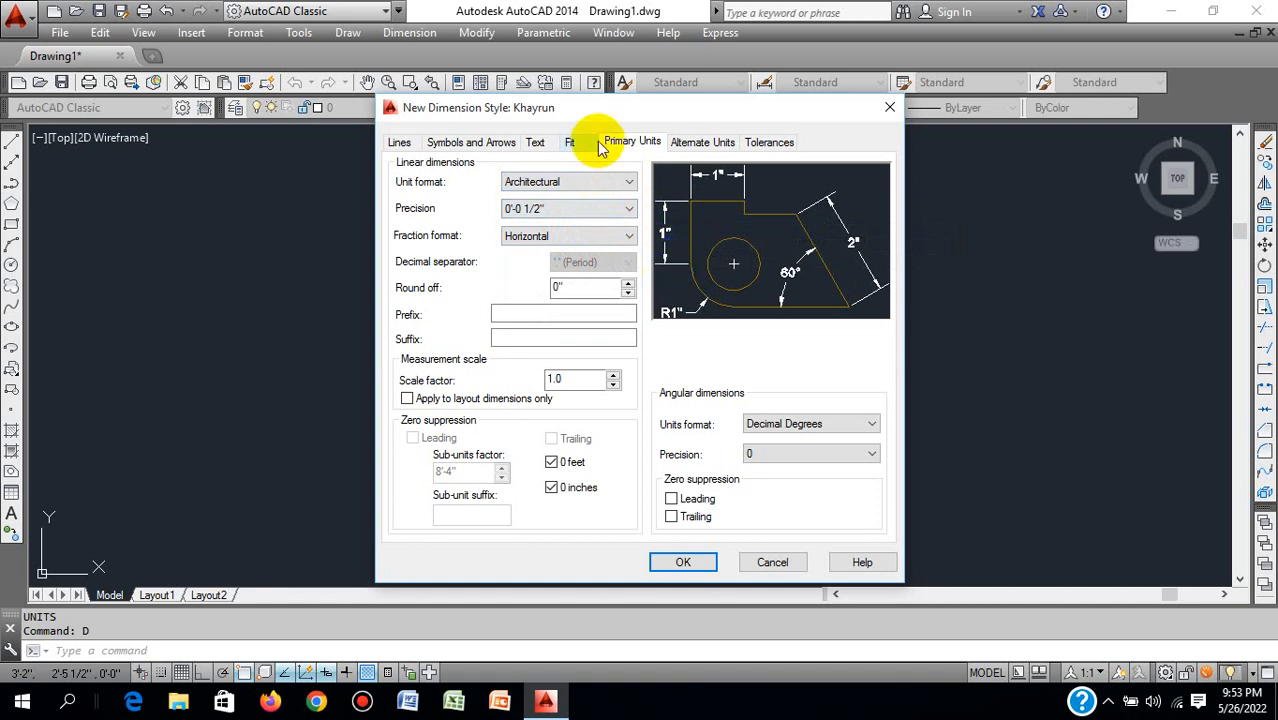
- Create a new text style from the dimension style's text settings, naming it with the author's first name
left_click(537, 143)
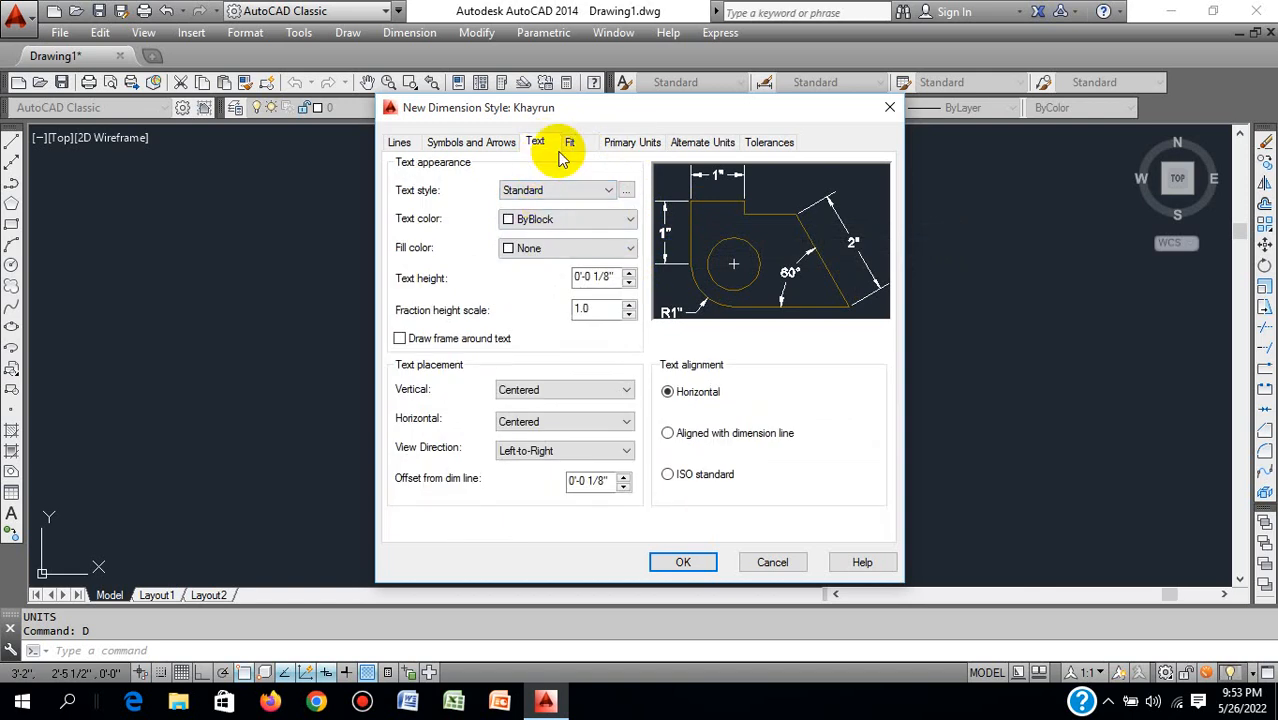
left_click(626, 191)
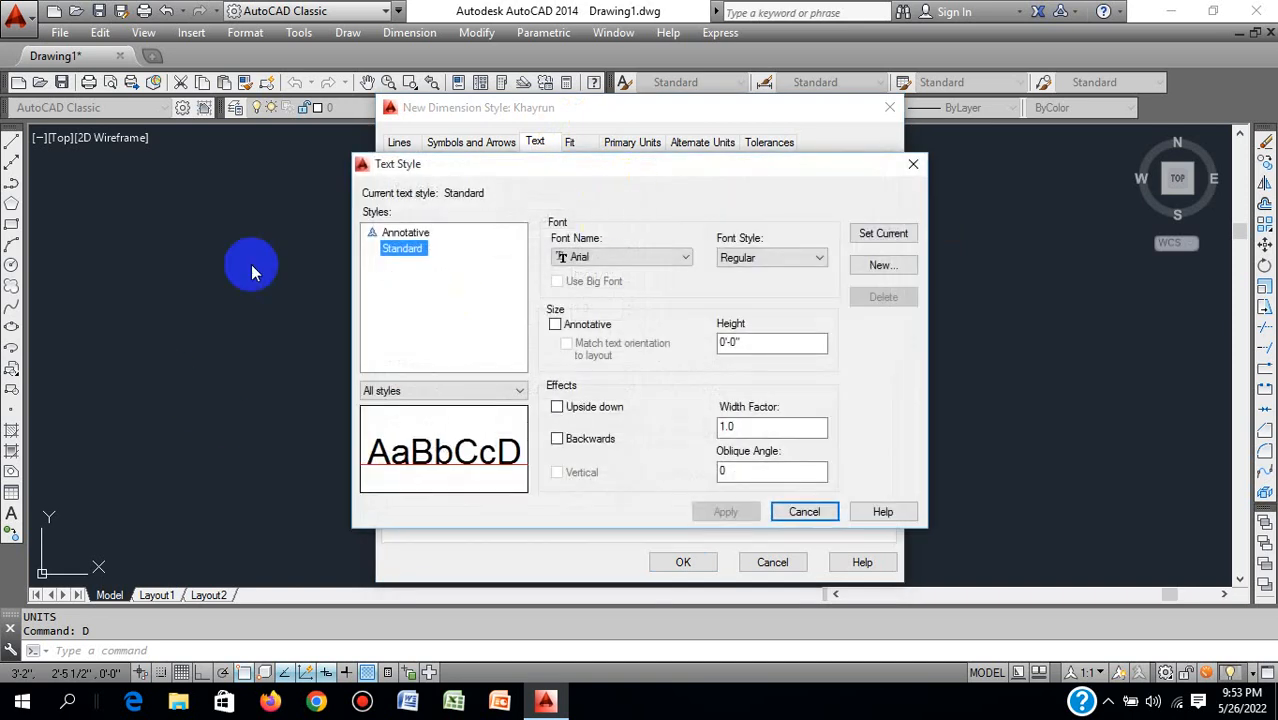
left_click(880, 265)
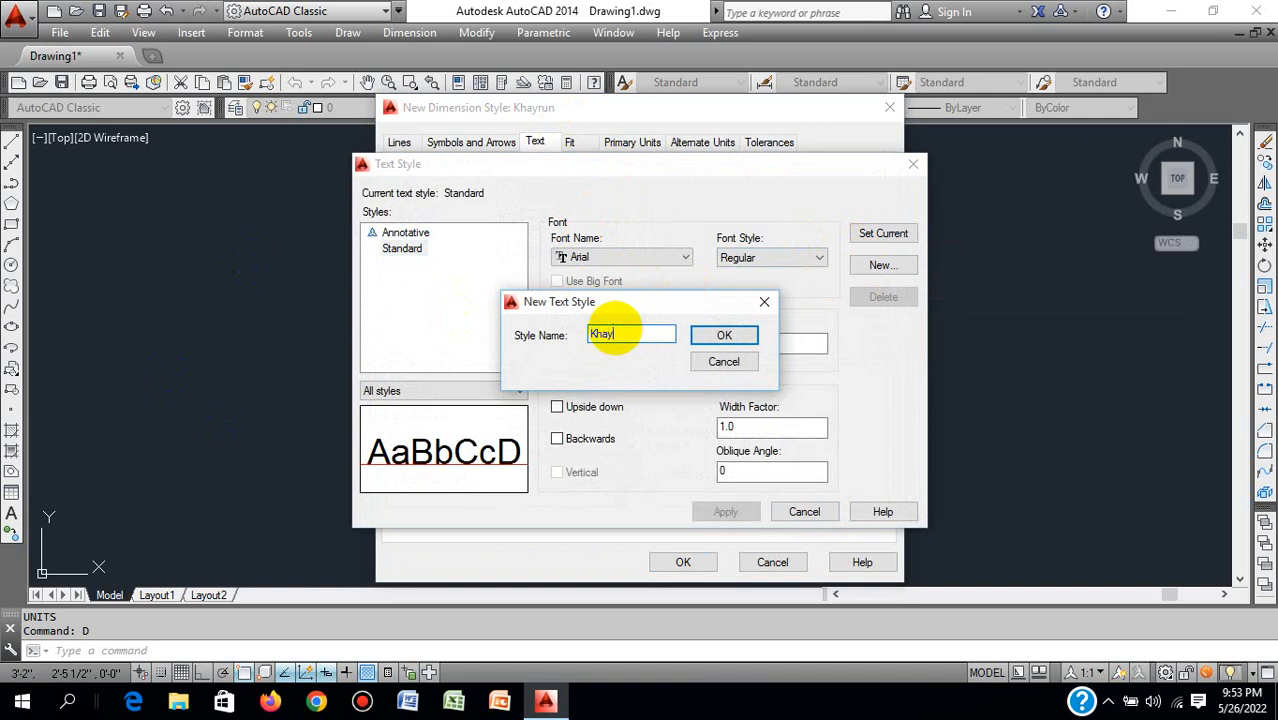
type("Khayrun")
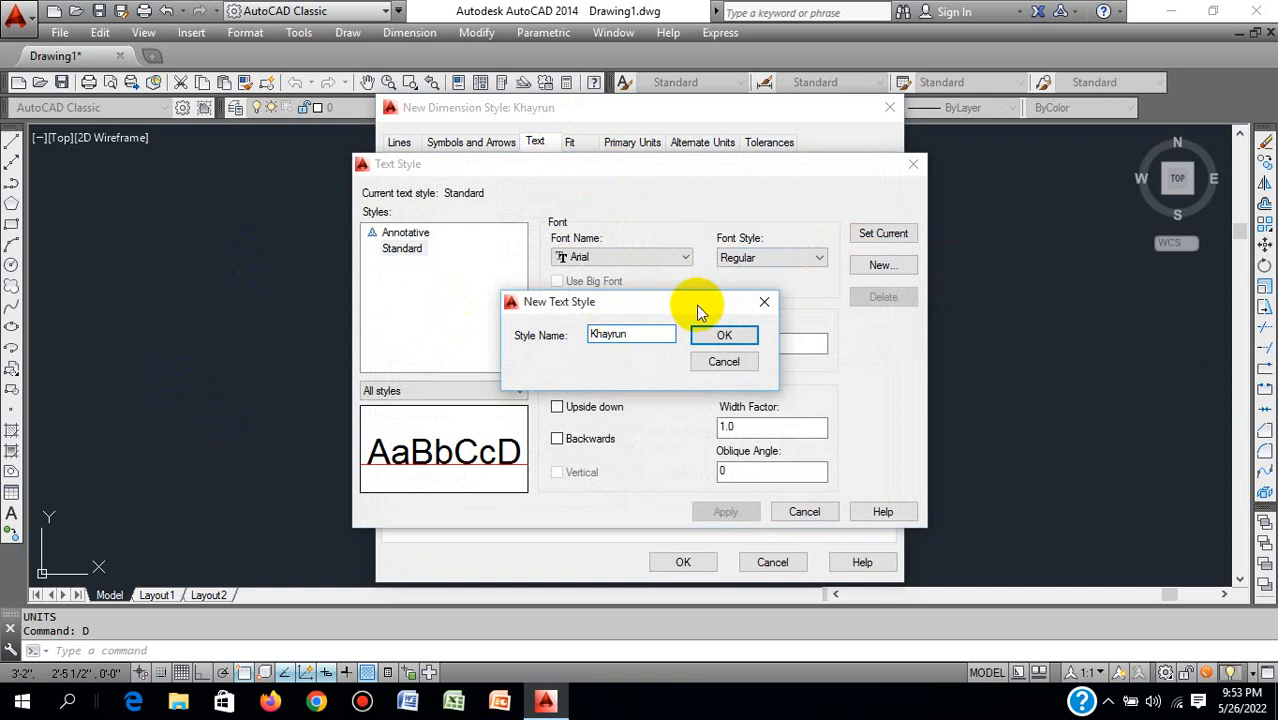
left_click(715, 335)
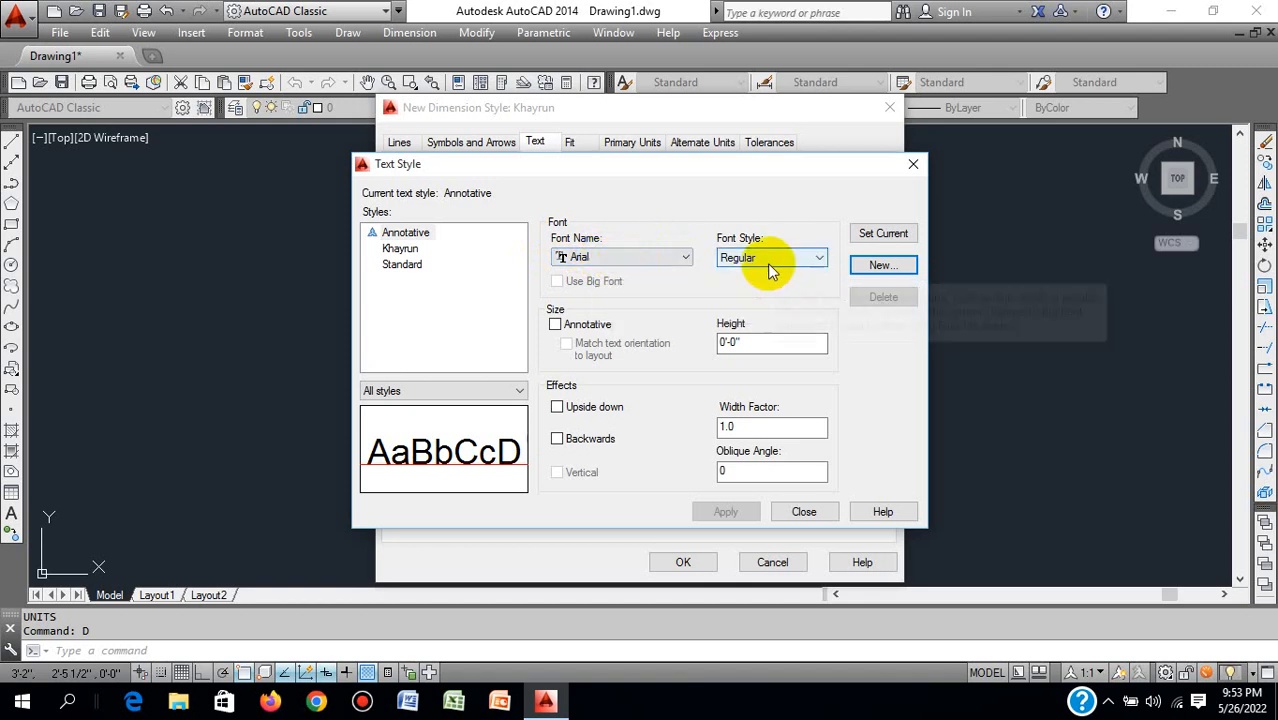
- Set the Annotative text style's height to 0'-6", make it current and save the style changes
left_click(760, 344)
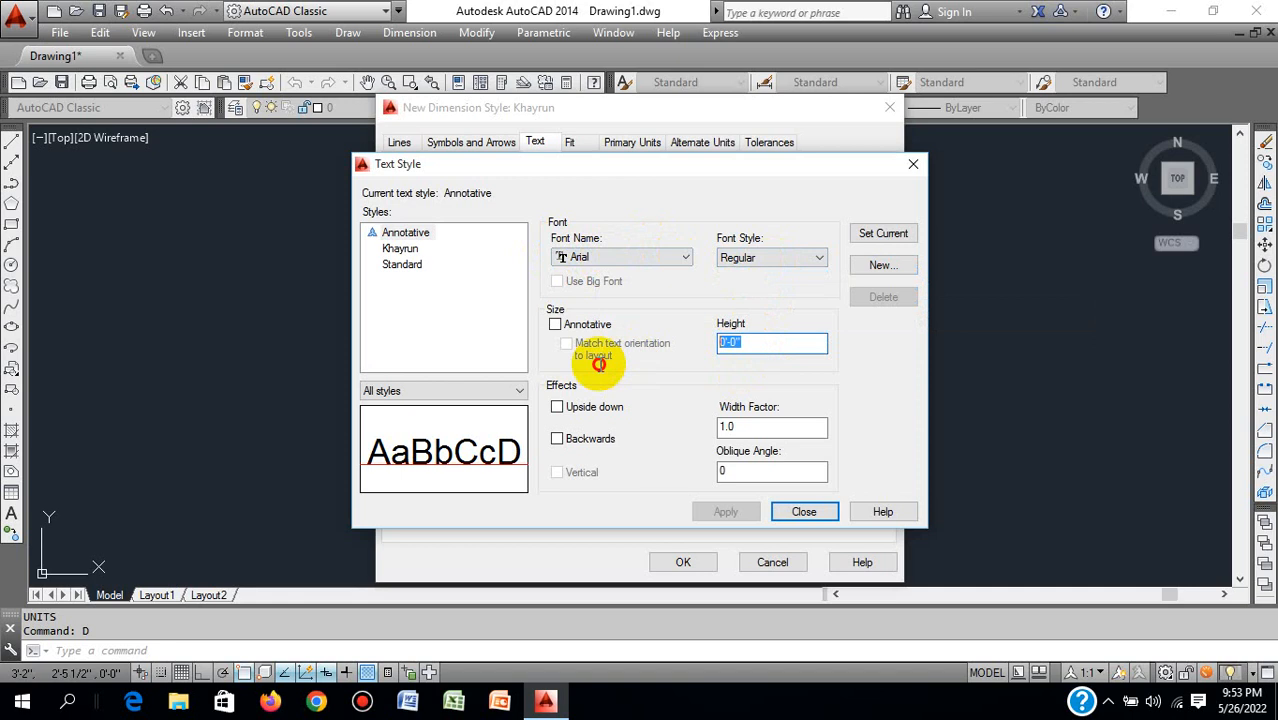
type("6")
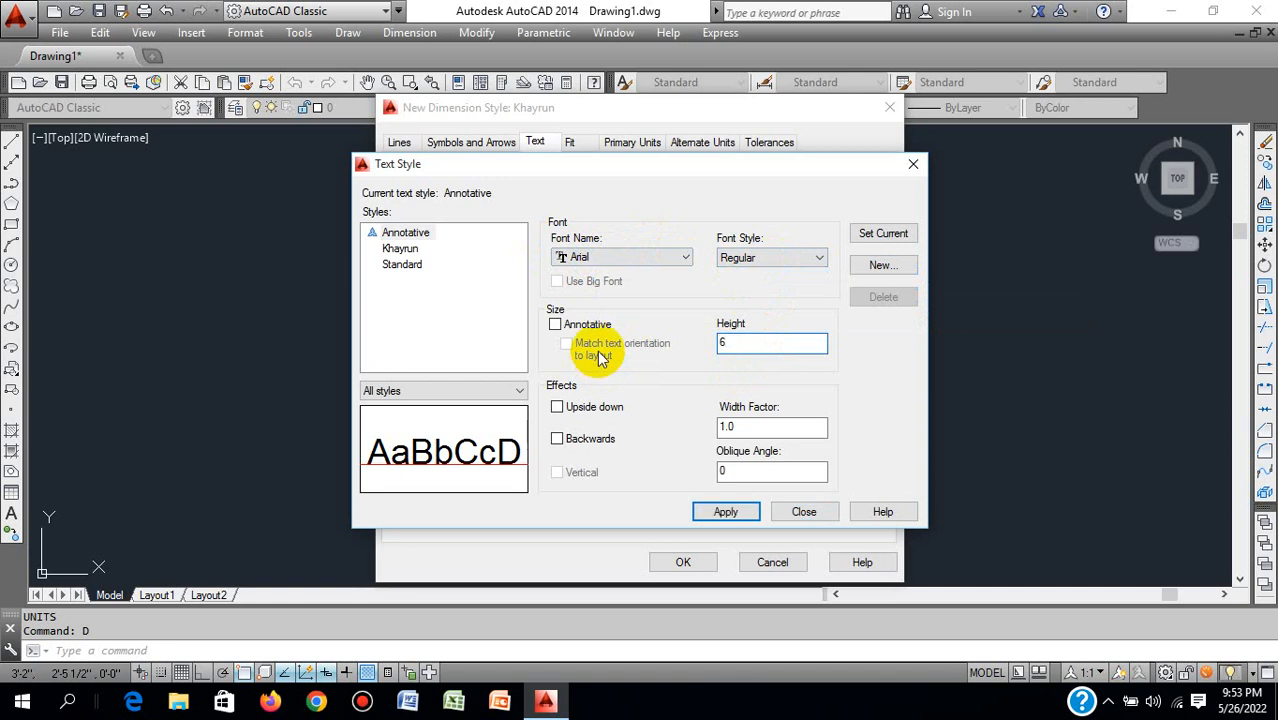
left_click(726, 518)
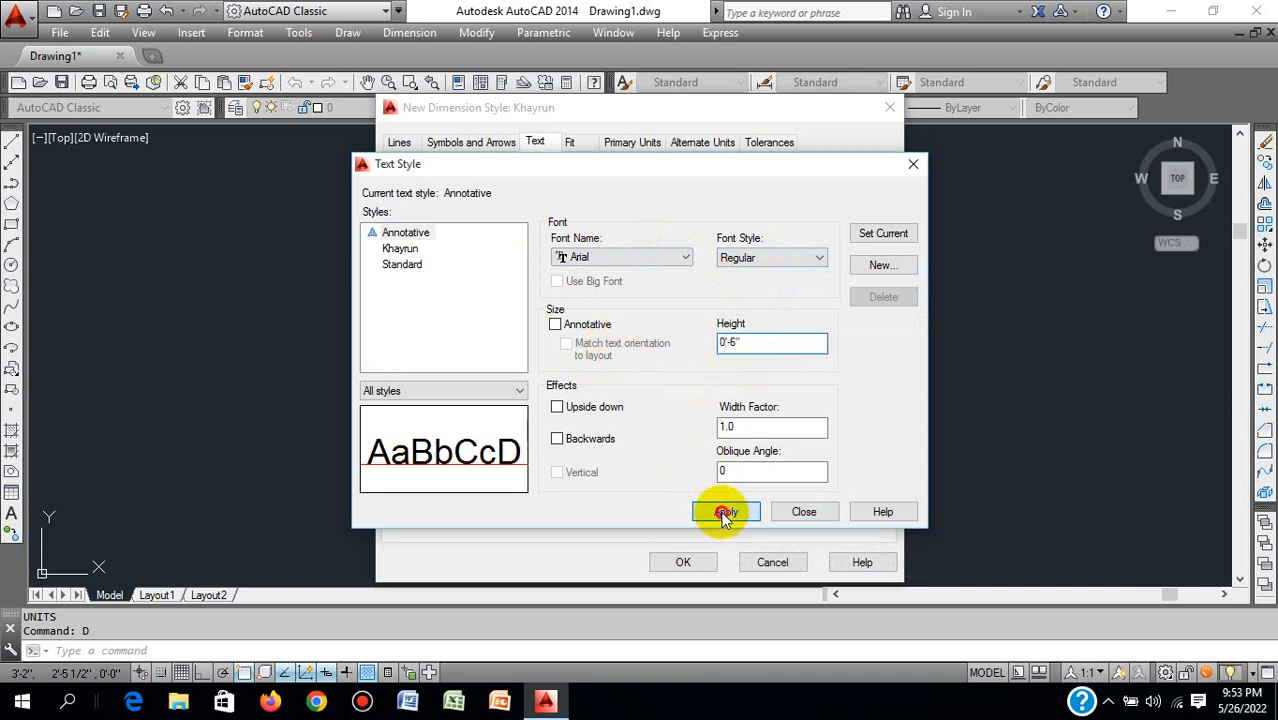
left_click(880, 233)
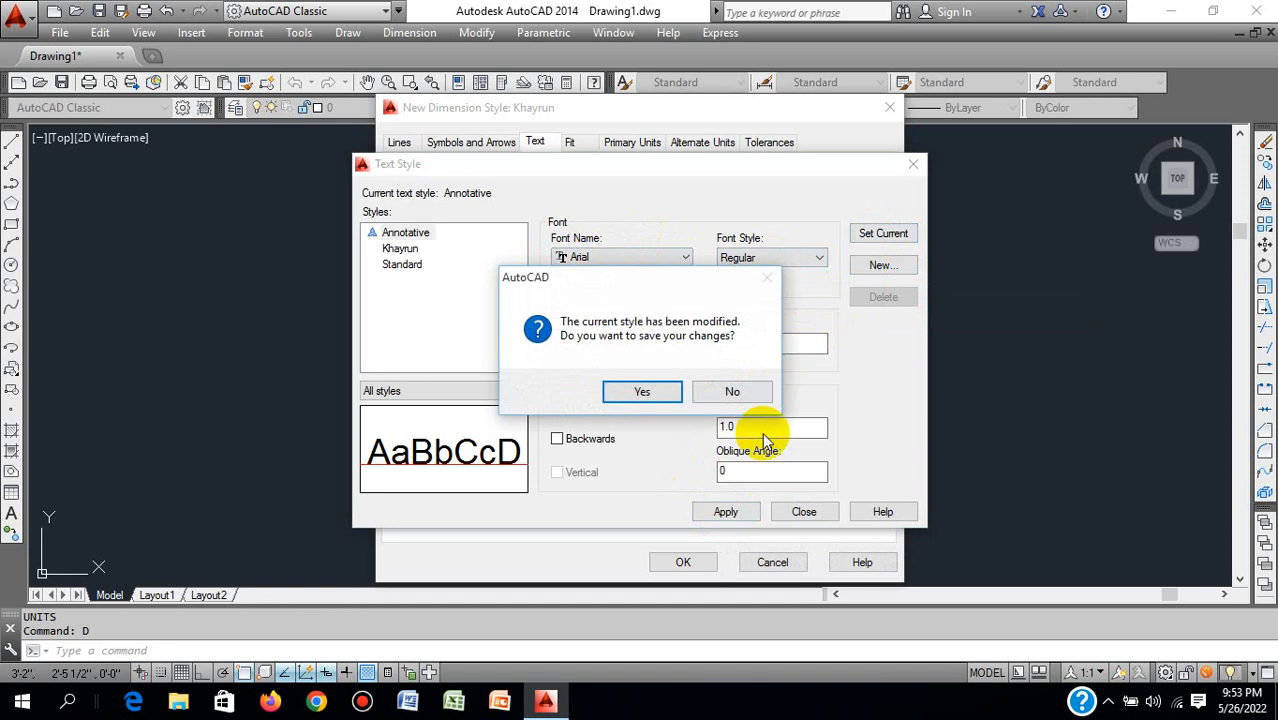
left_click(645, 392)
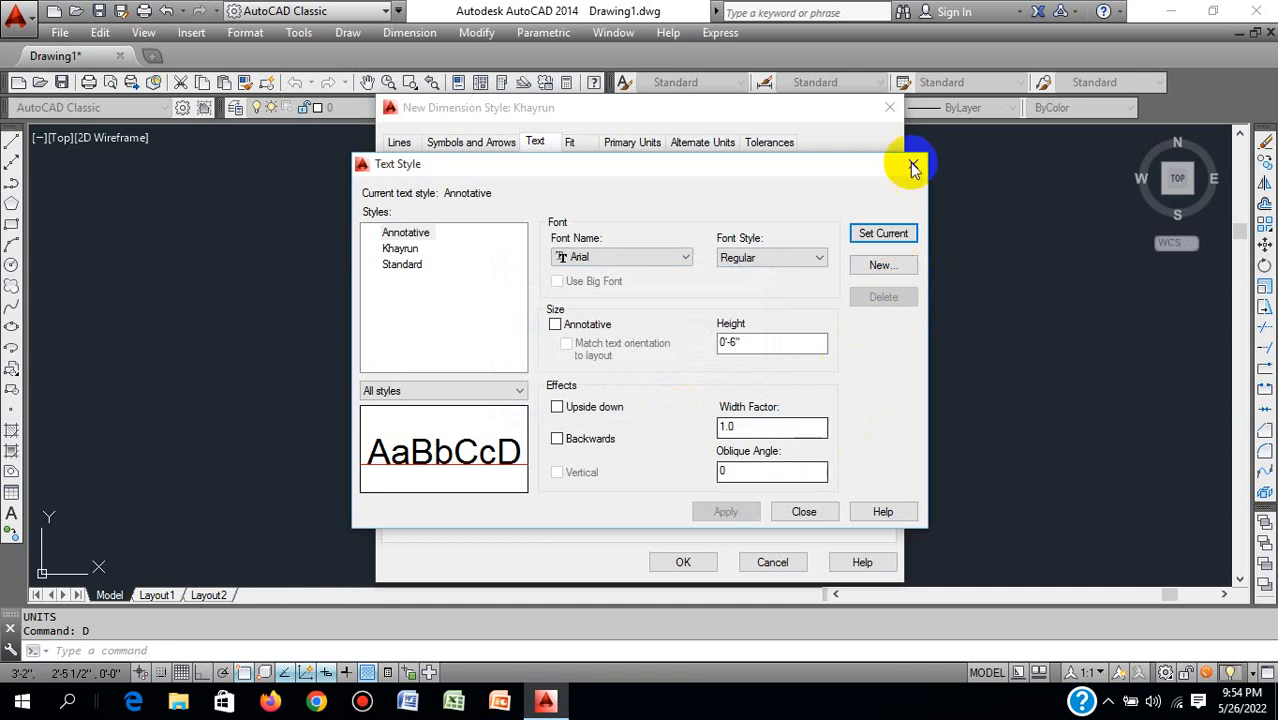
left_click(804, 513)
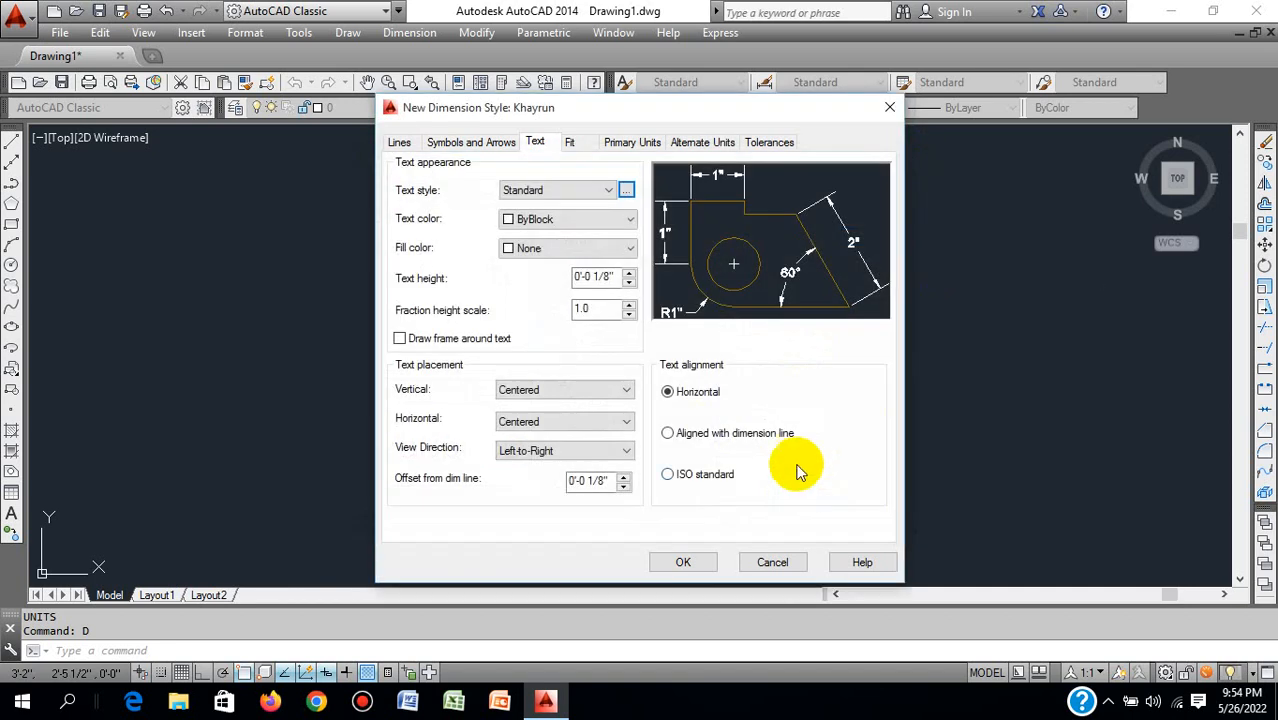
- Assign the custom text style named after the author to the new dimension style's text
left_click(609, 191)
left_click(558, 223)
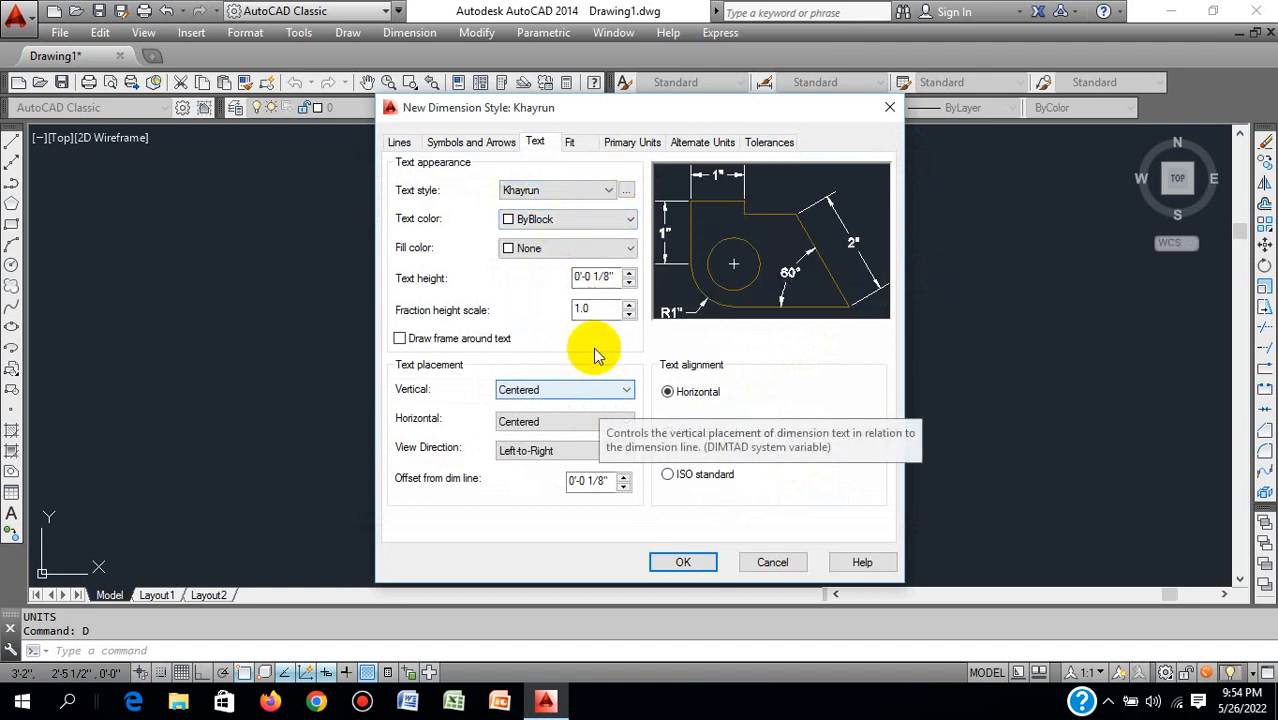
left_click(607, 193)
left_click(608, 194)
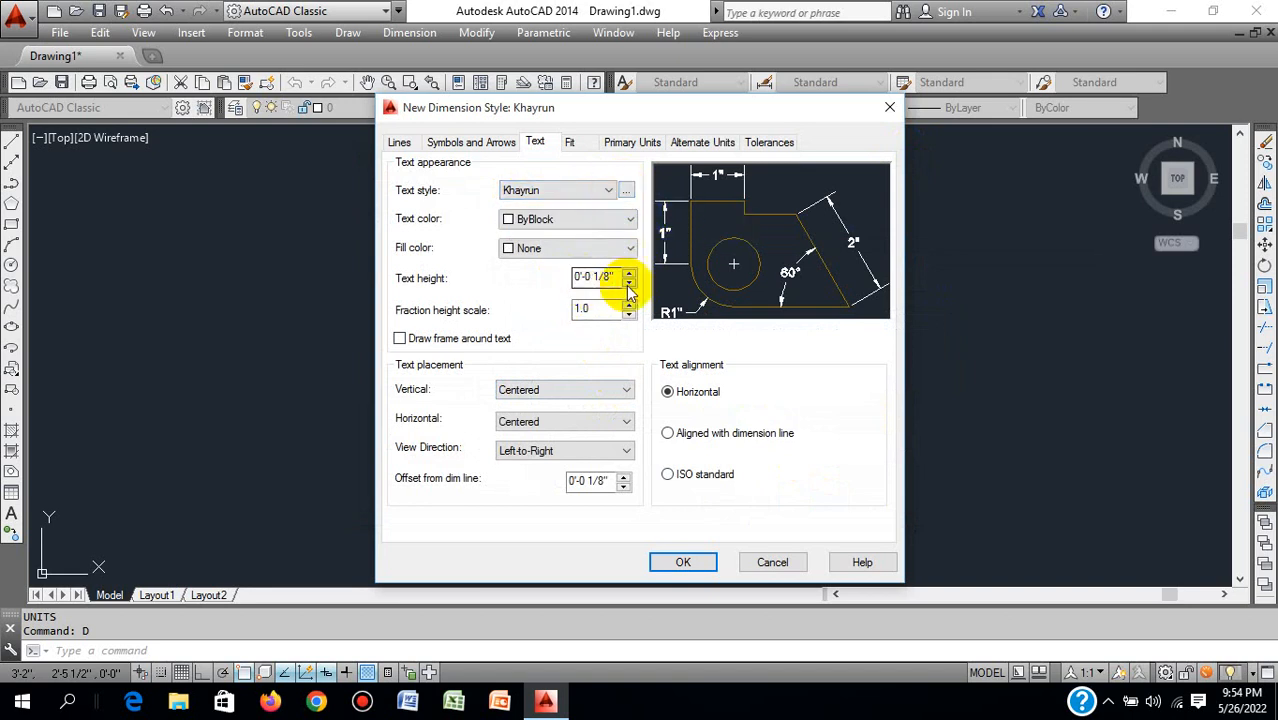
- Set the height of the custom text style named after the author to 0'-6" and apply it
left_click(625, 190)
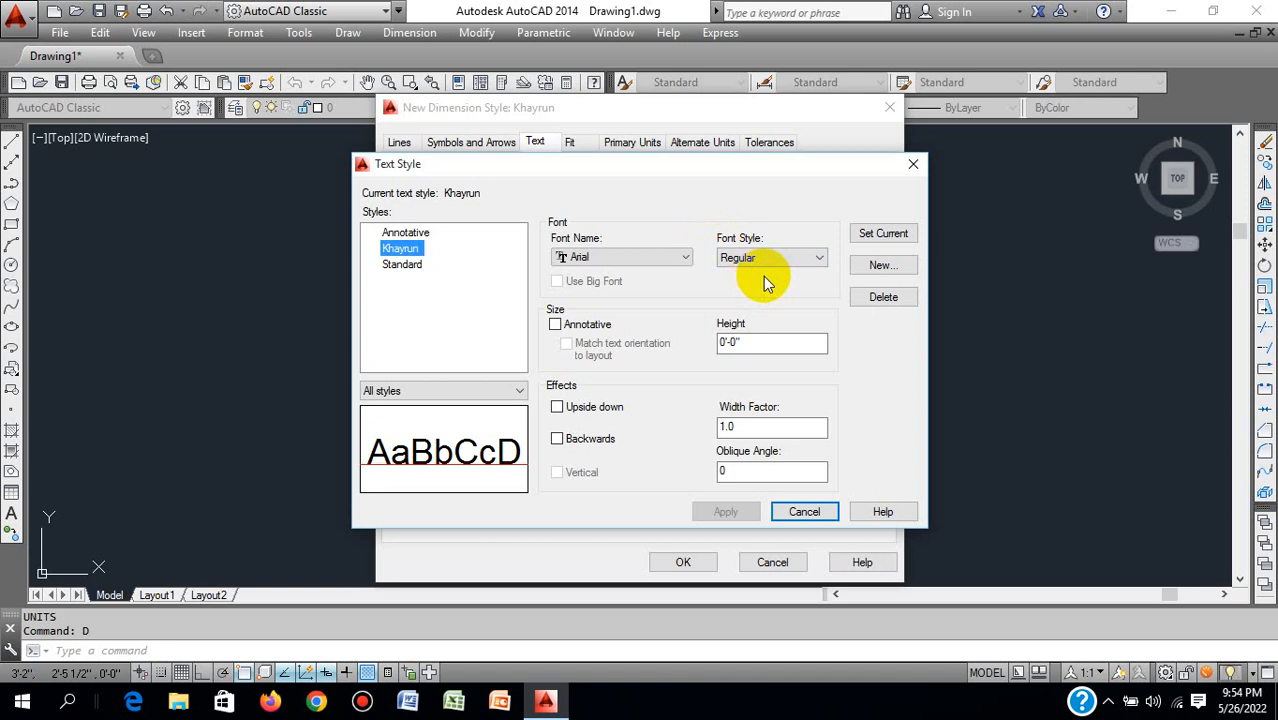
double_click(768, 343)
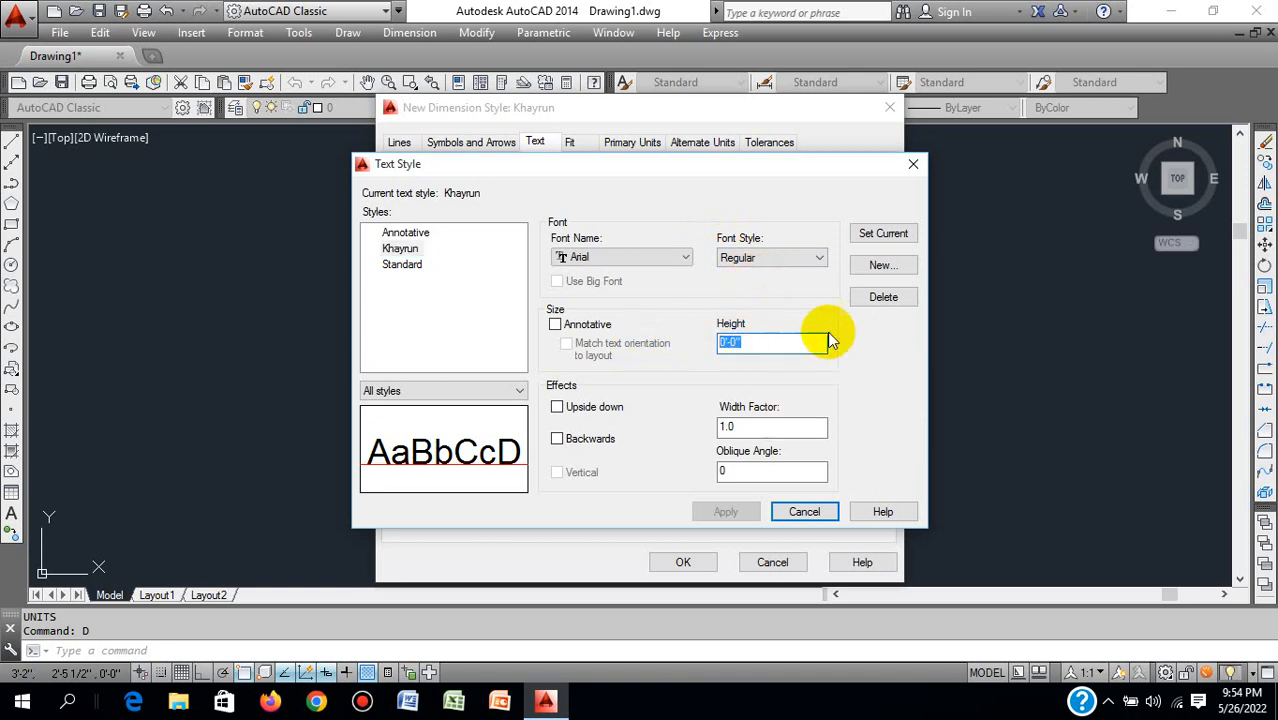
left_click(888, 265)
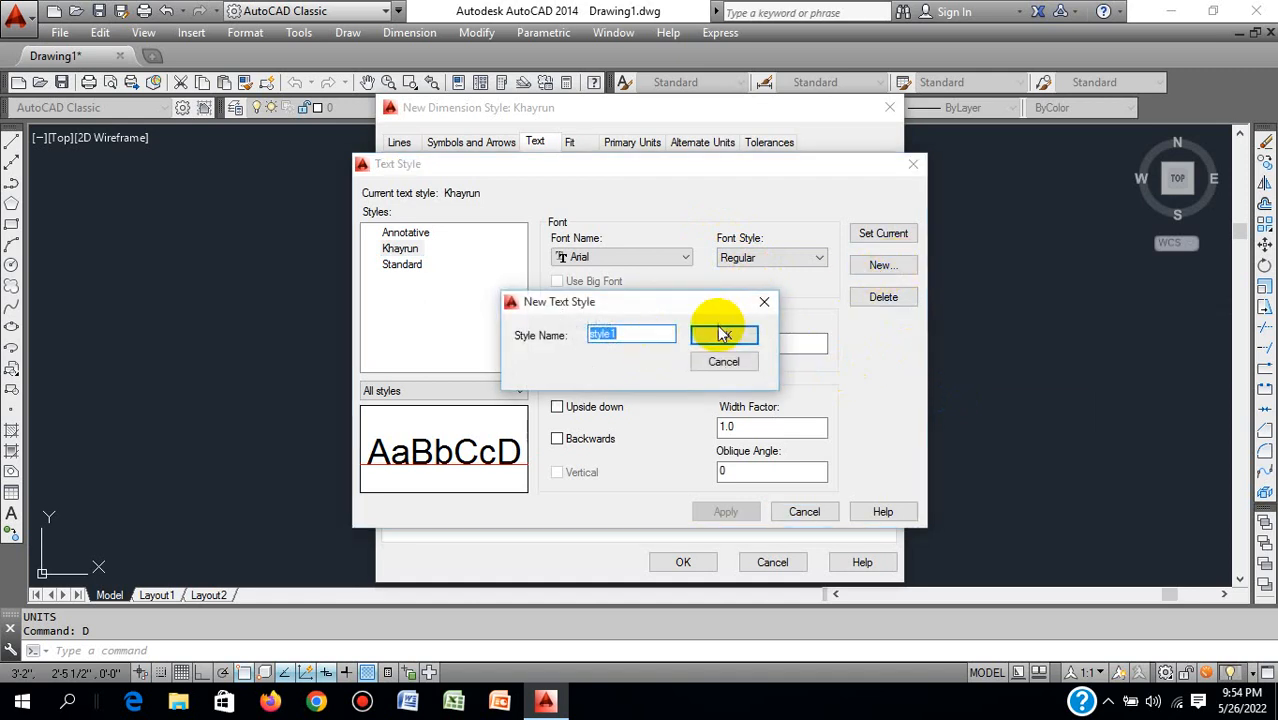
left_click(764, 301)
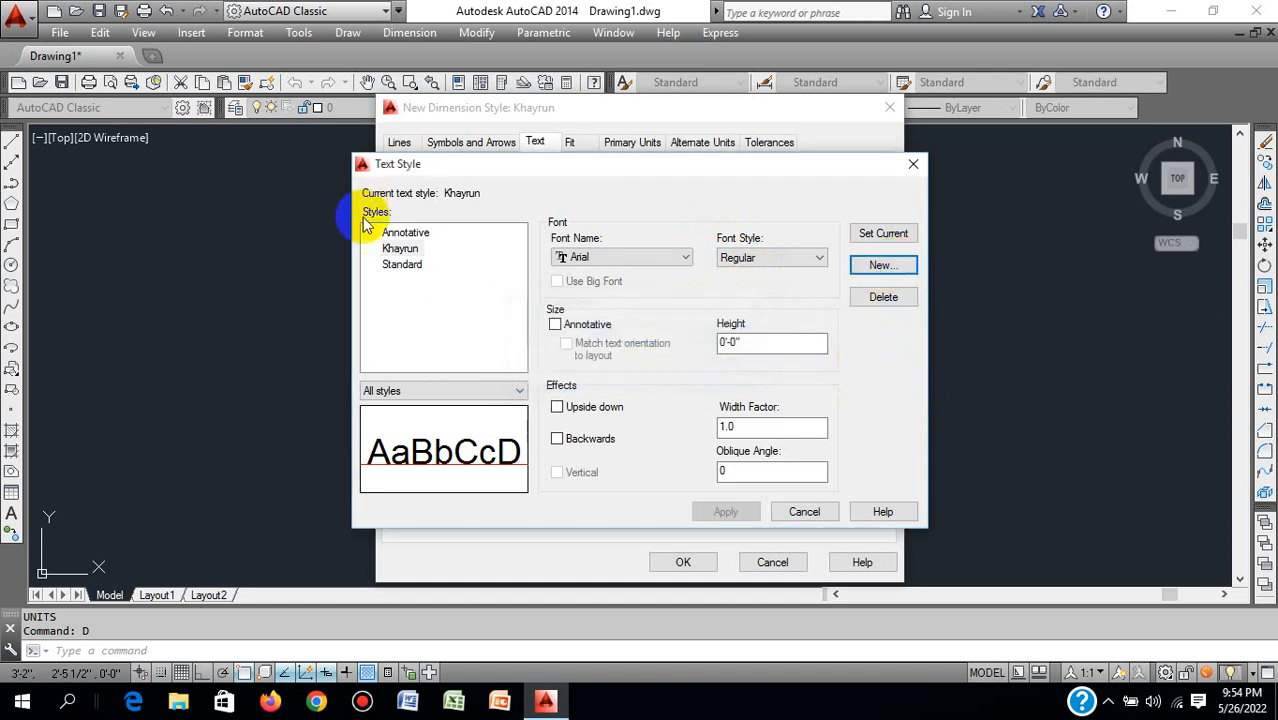
left_click(398, 249)
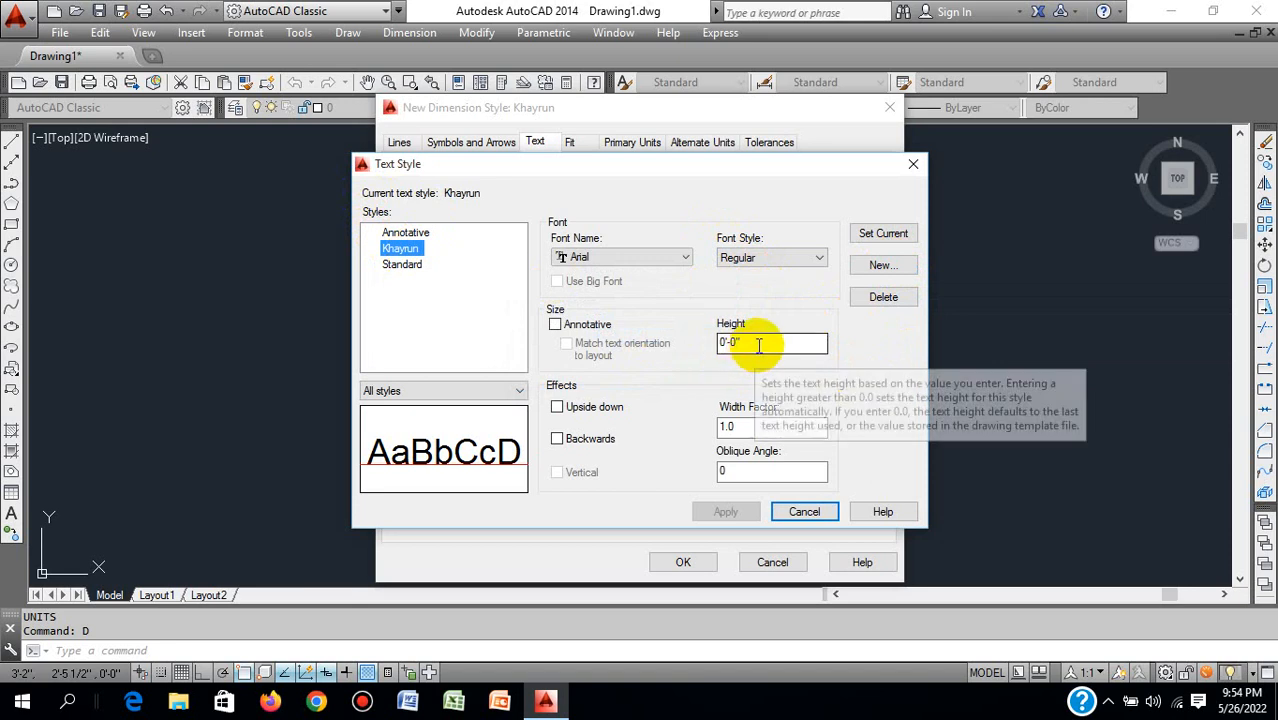
left_click(758, 345)
type("6")
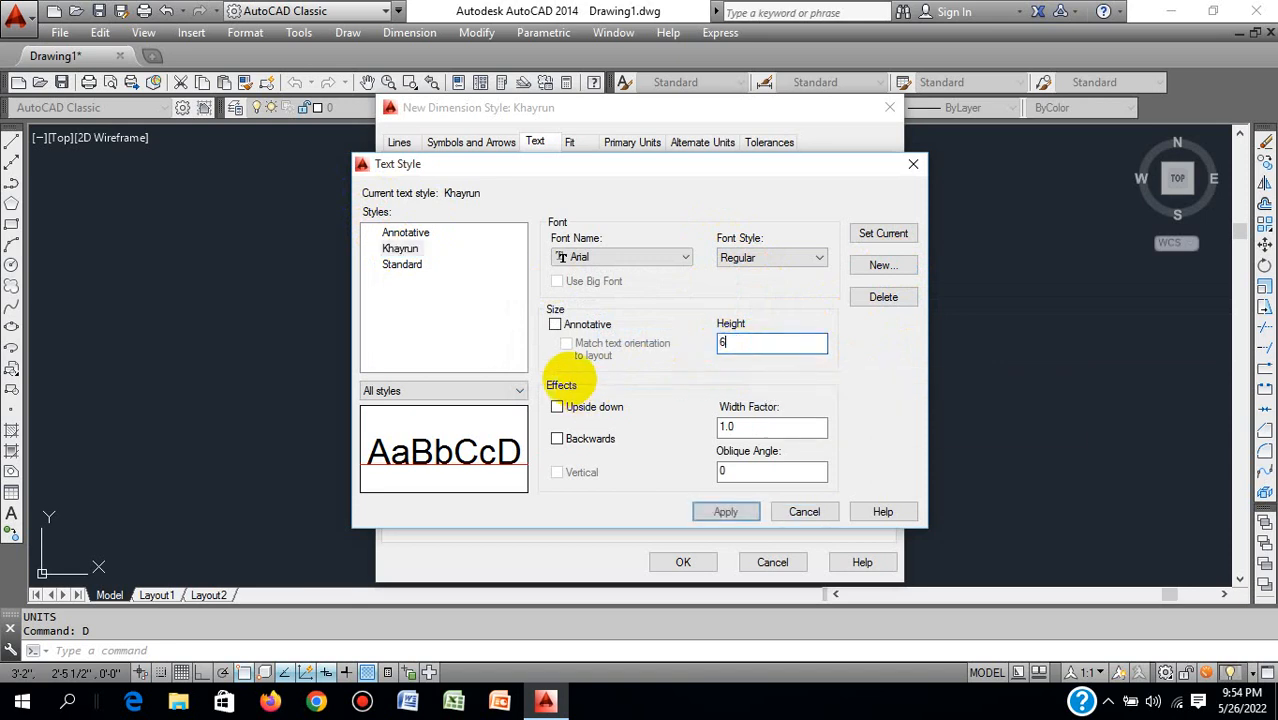
left_click(725, 511)
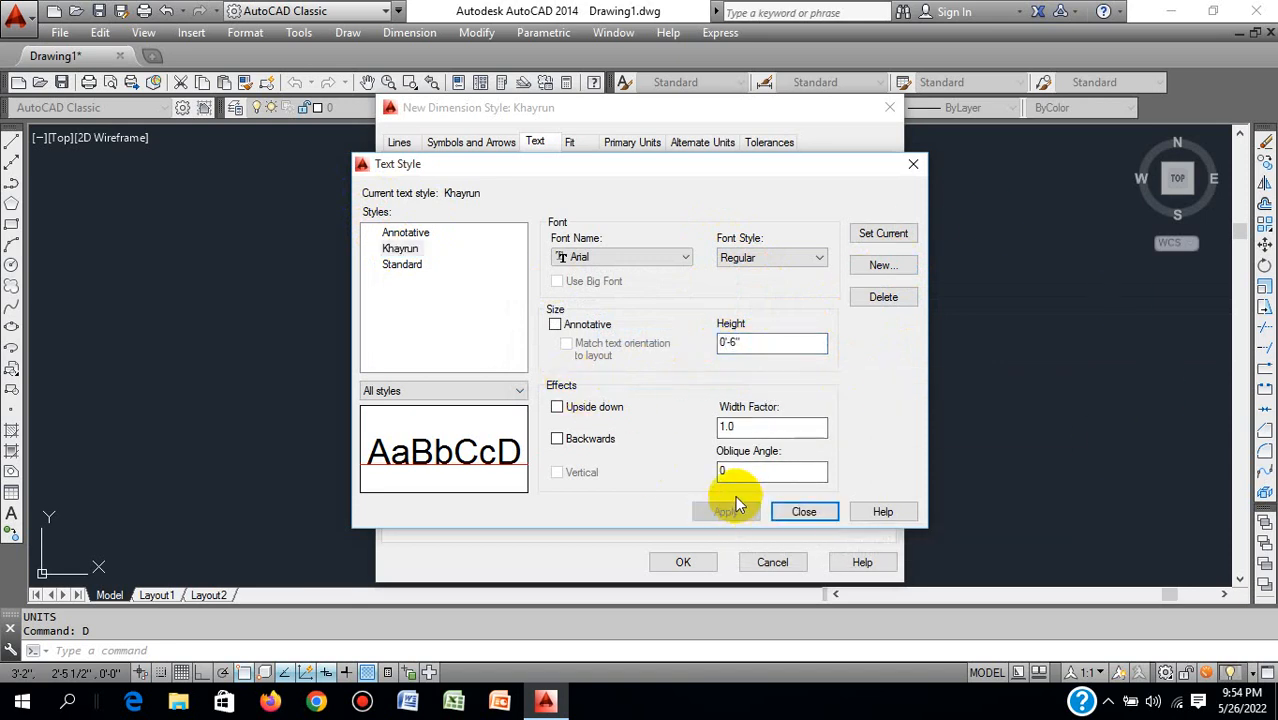
left_click(800, 511)
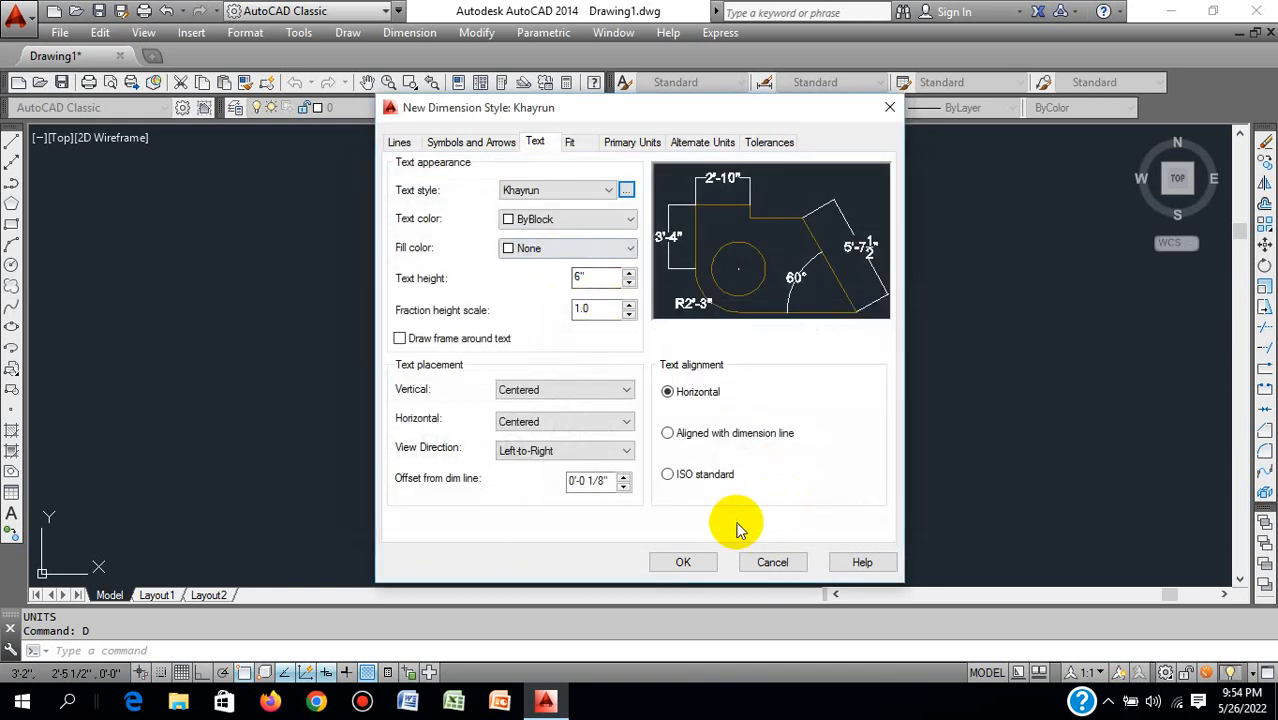
- Align the dimension text with the dimension line and set the dimension style's arrow size to 5"
left_click(688, 433)
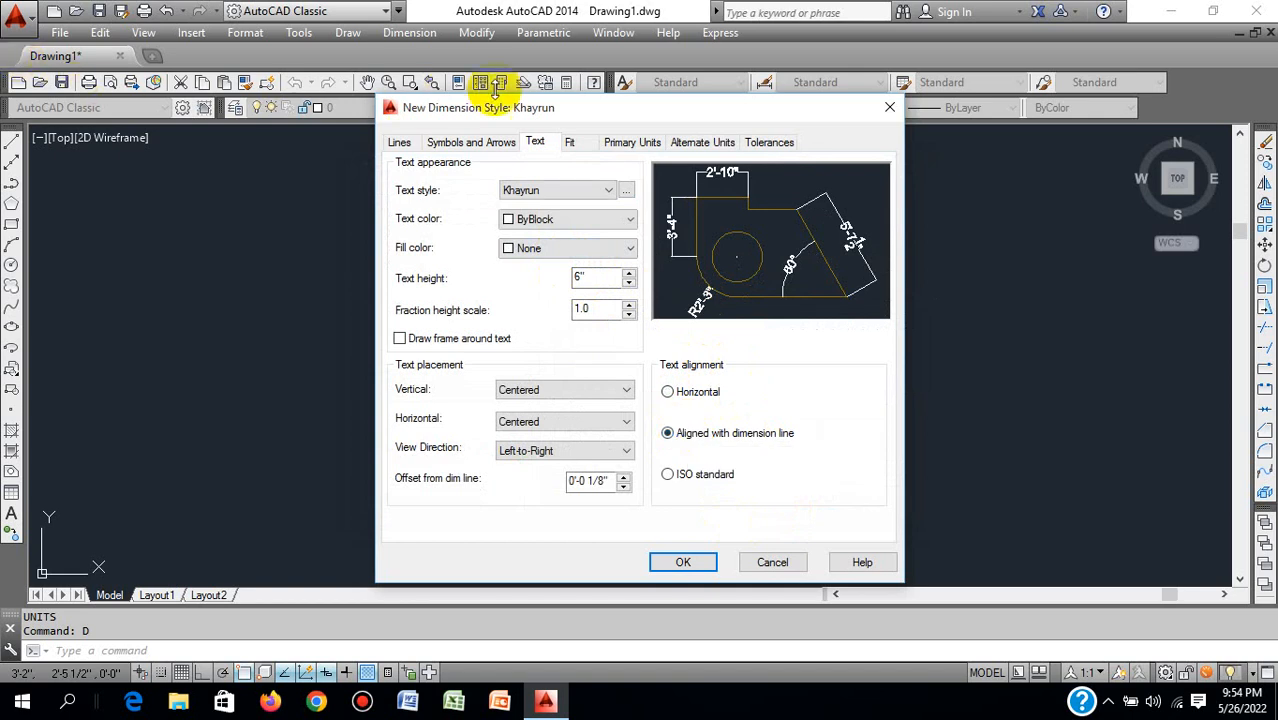
left_click(487, 145)
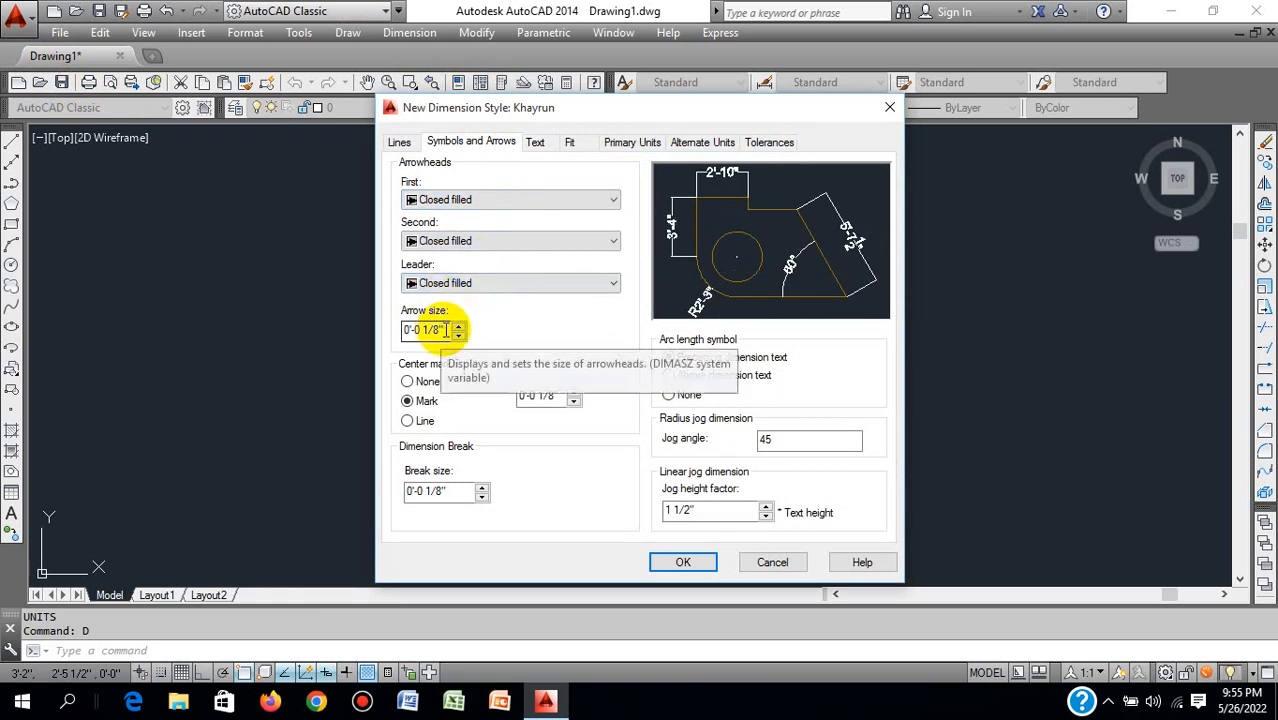
left_click_drag(441, 331, 372, 345)
type("5")
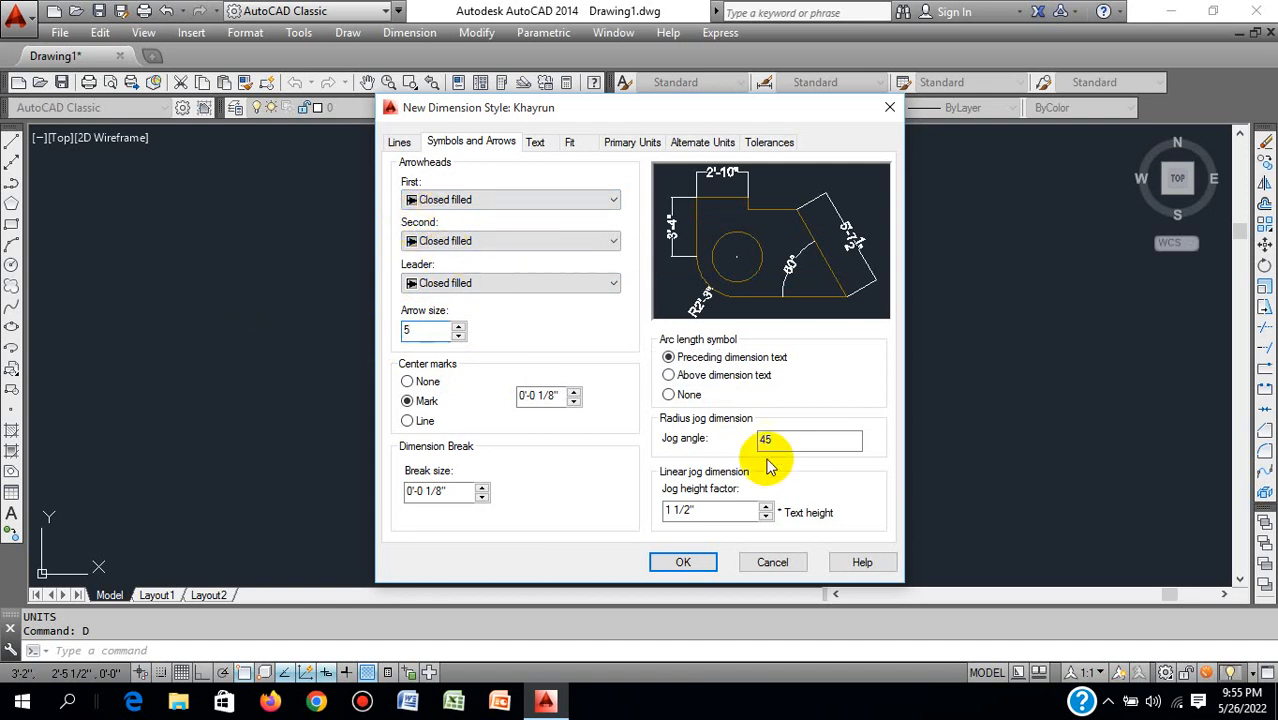
- Place the arc length symbol above the dimension text and save the new dimension style
left_click(669, 375)
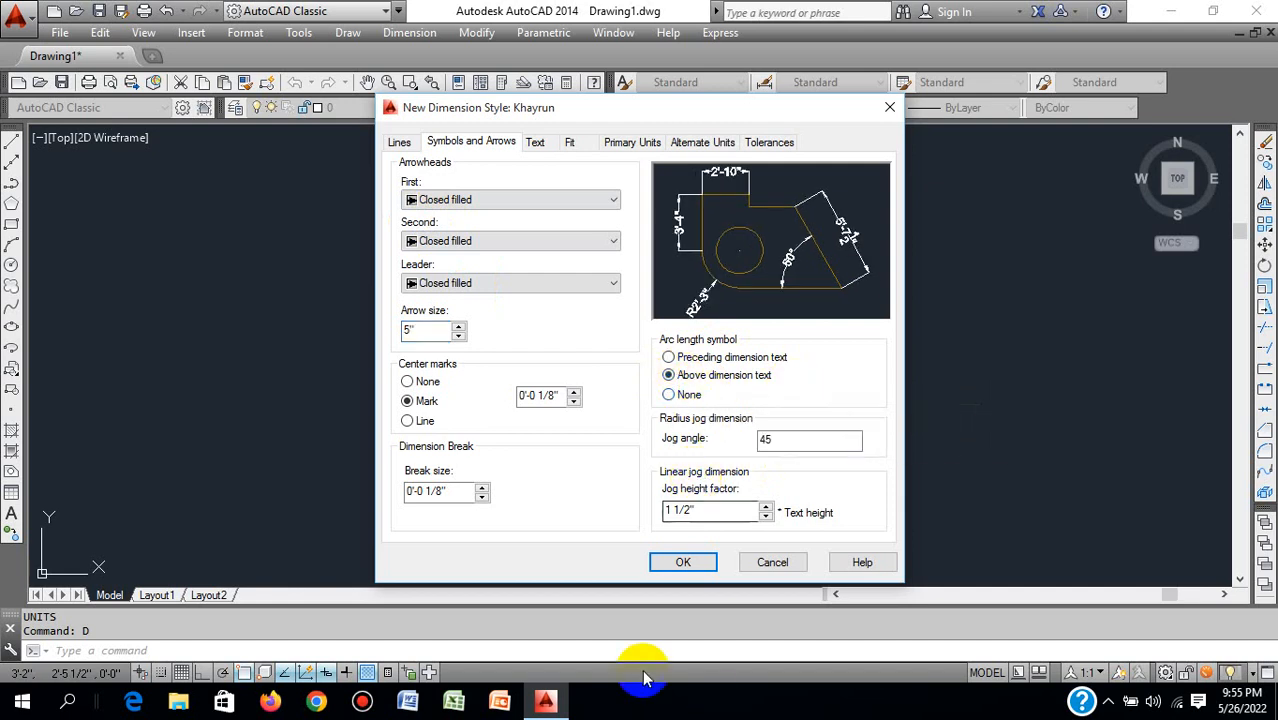
left_click(685, 562)
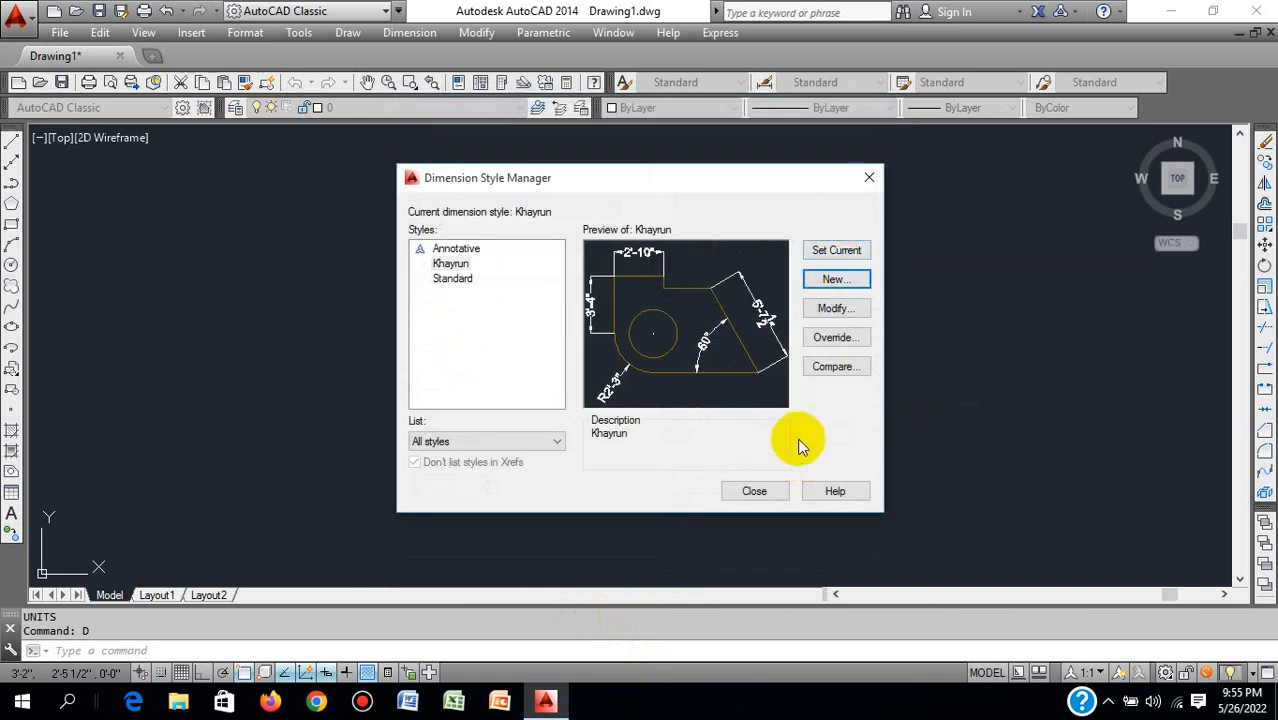
left_click(763, 492)
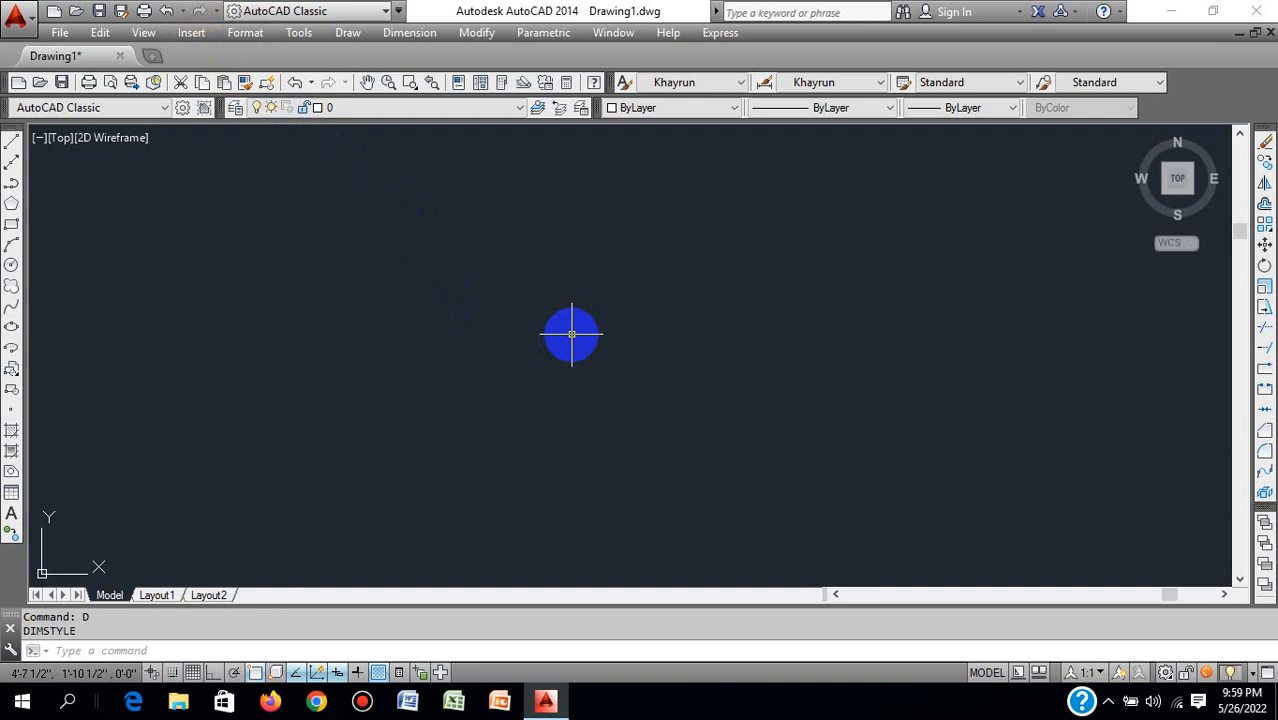
- Set the model space limits with the default lower left corner 0'-0",0'-0" and upper right corner 2000',2000'
type("lim")
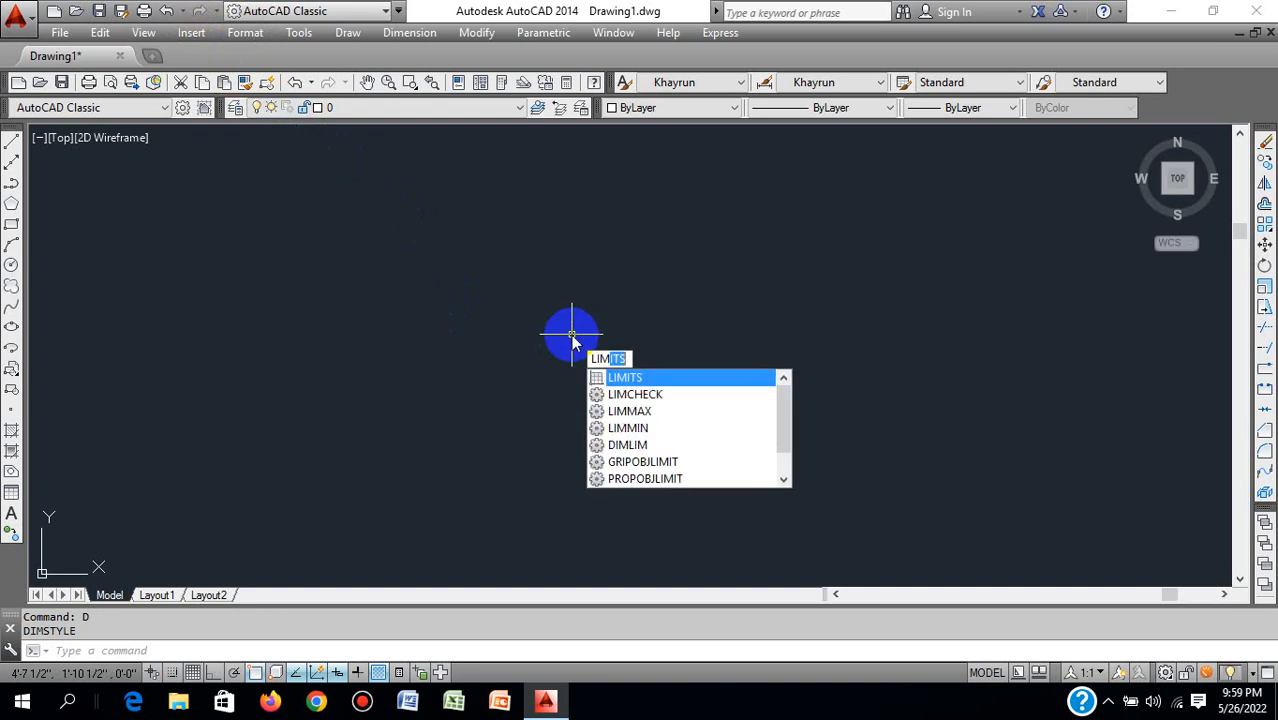
key("Return")
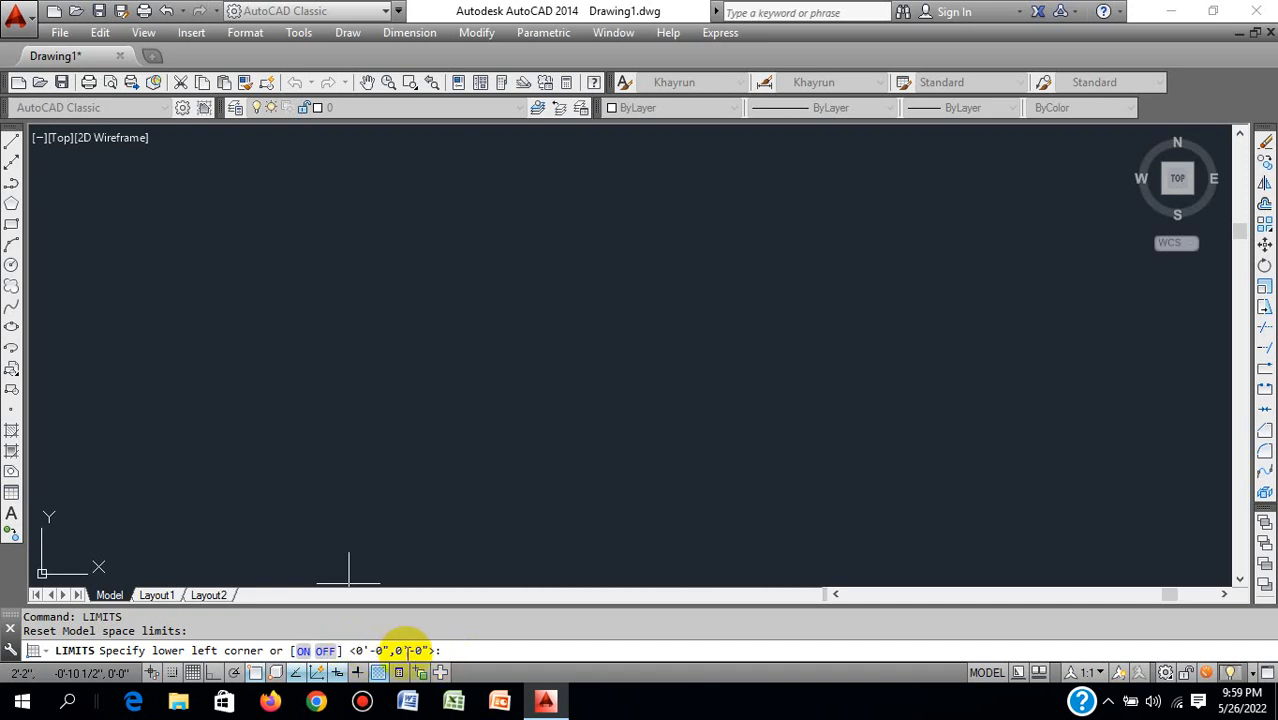
left_click(535, 398)
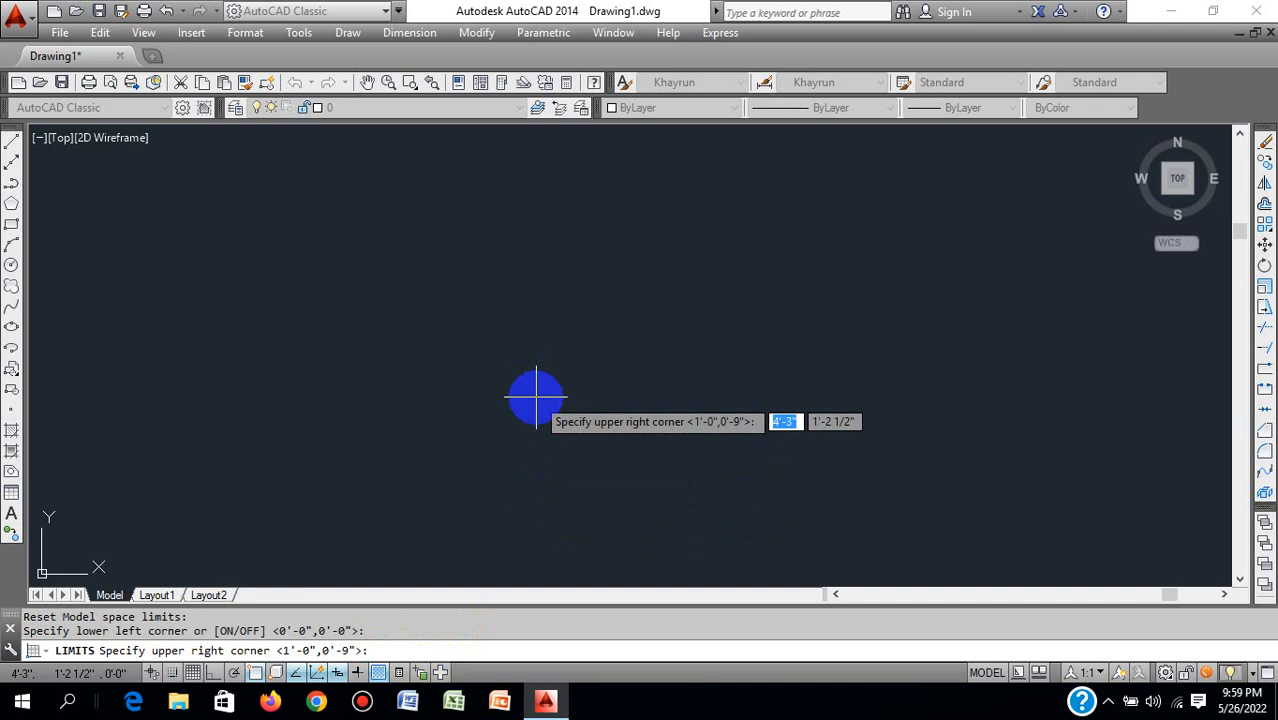
type("2000")
key("Tab")
type("2")
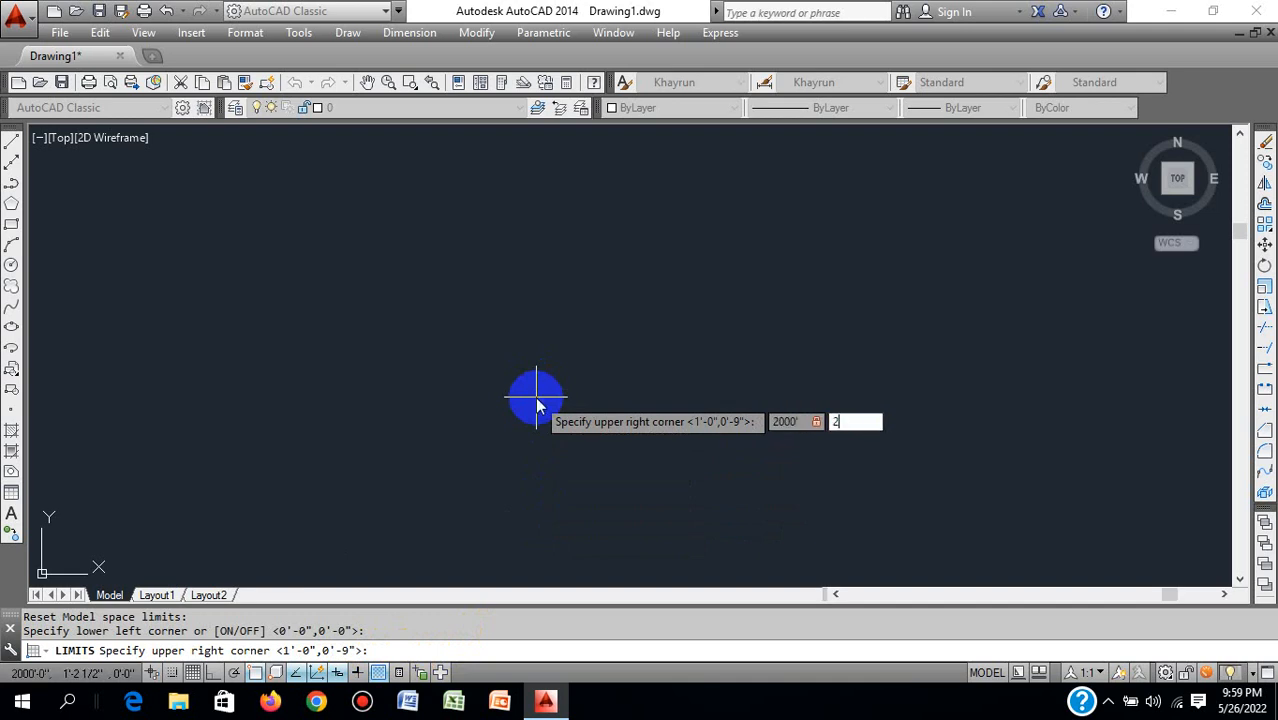
type("000'")
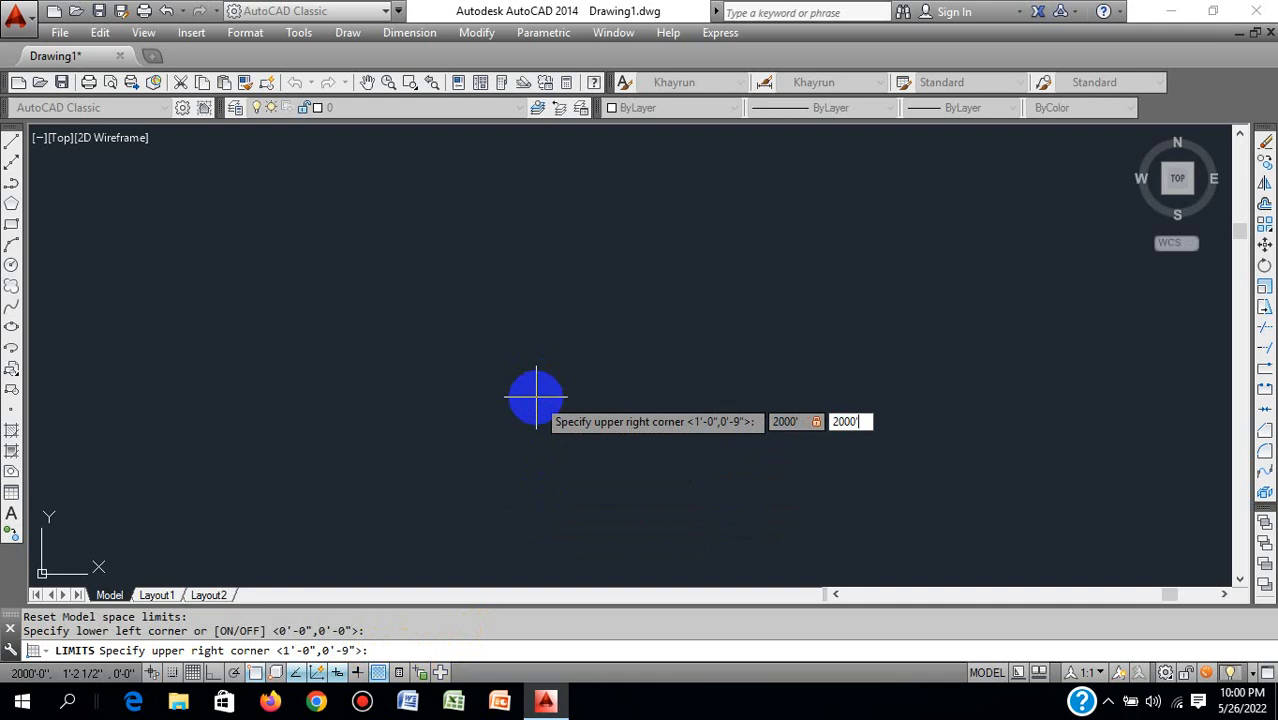
key("Return")
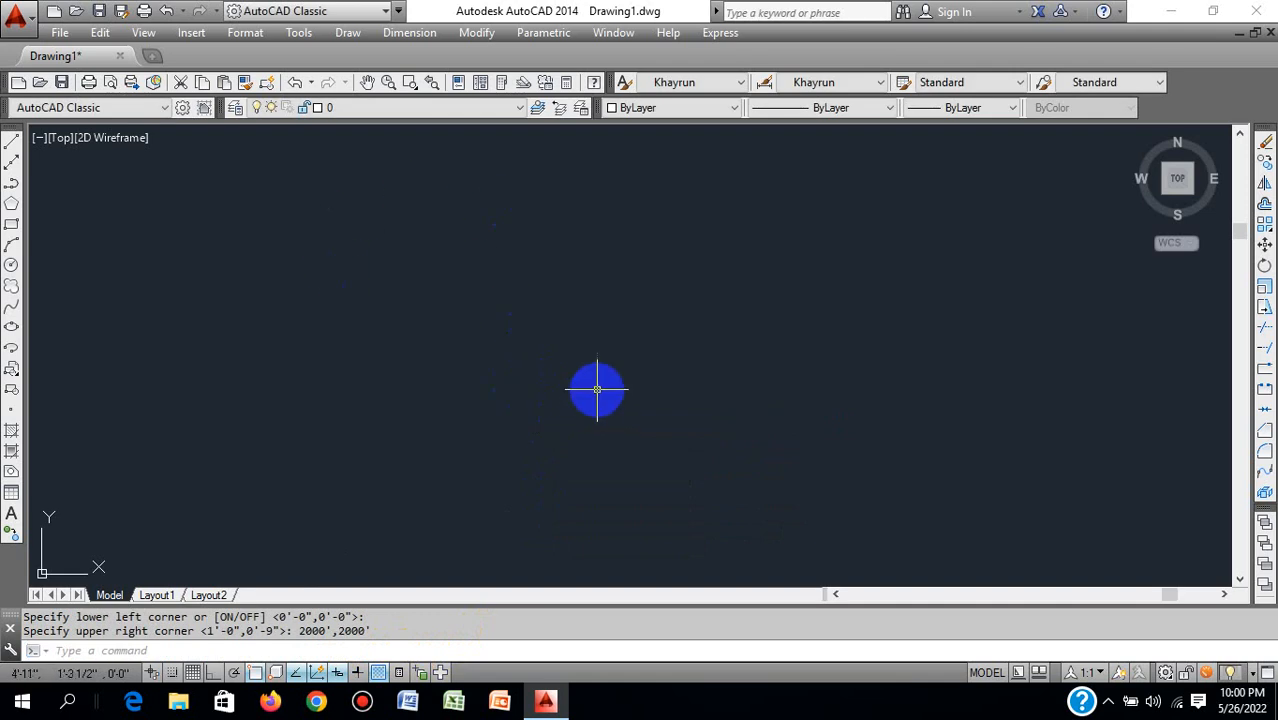
- Zoom All to fit the view to the drawing limits
type("Z")
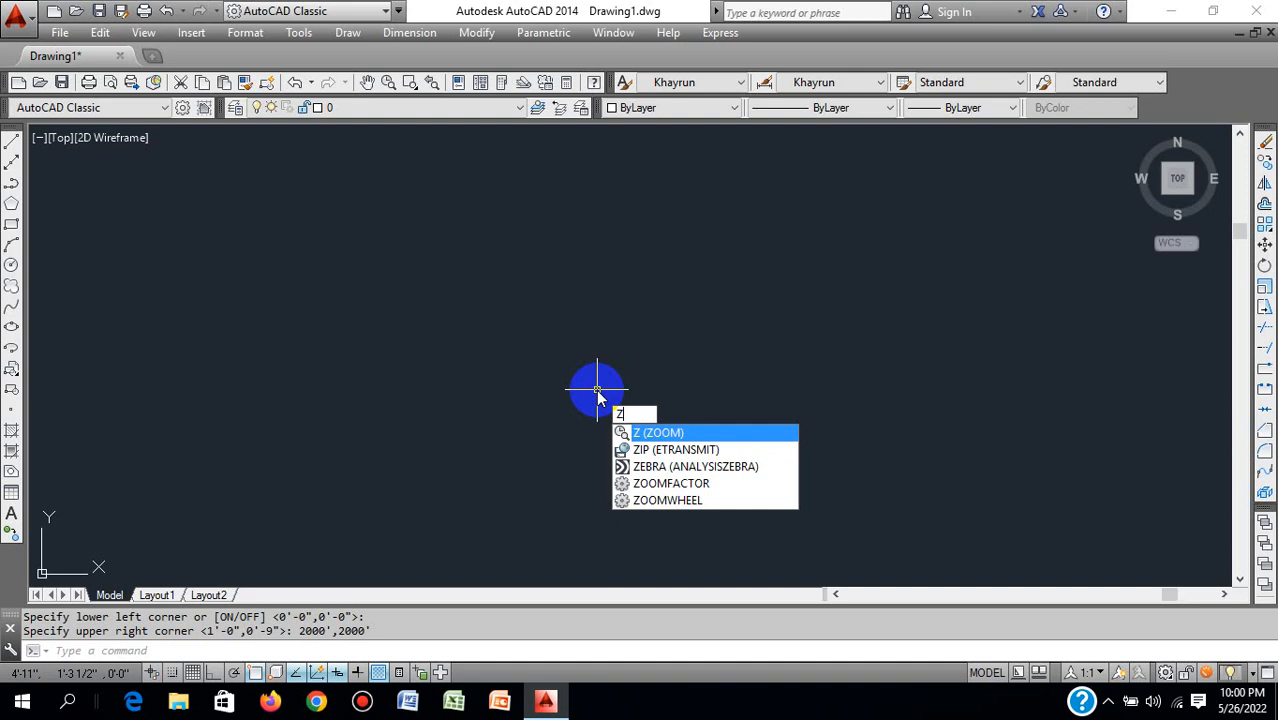
key("Return")
type("a")
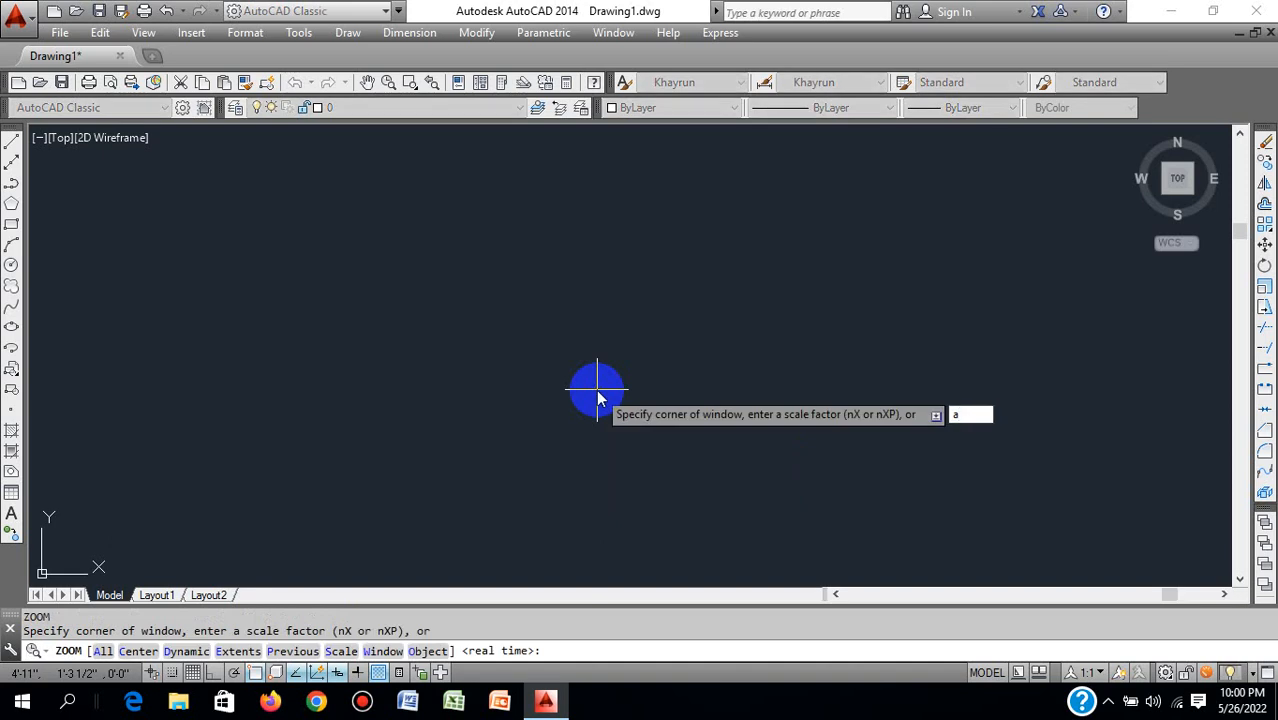
key("Return")
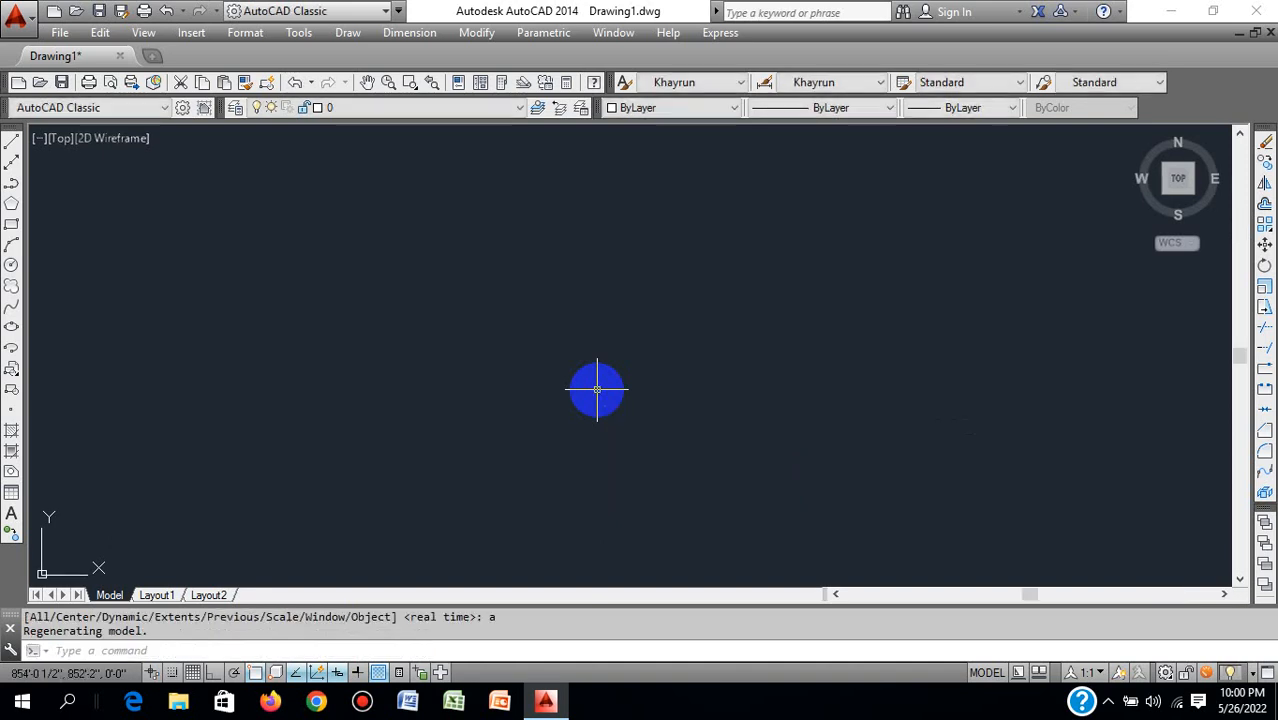
key("Escape")
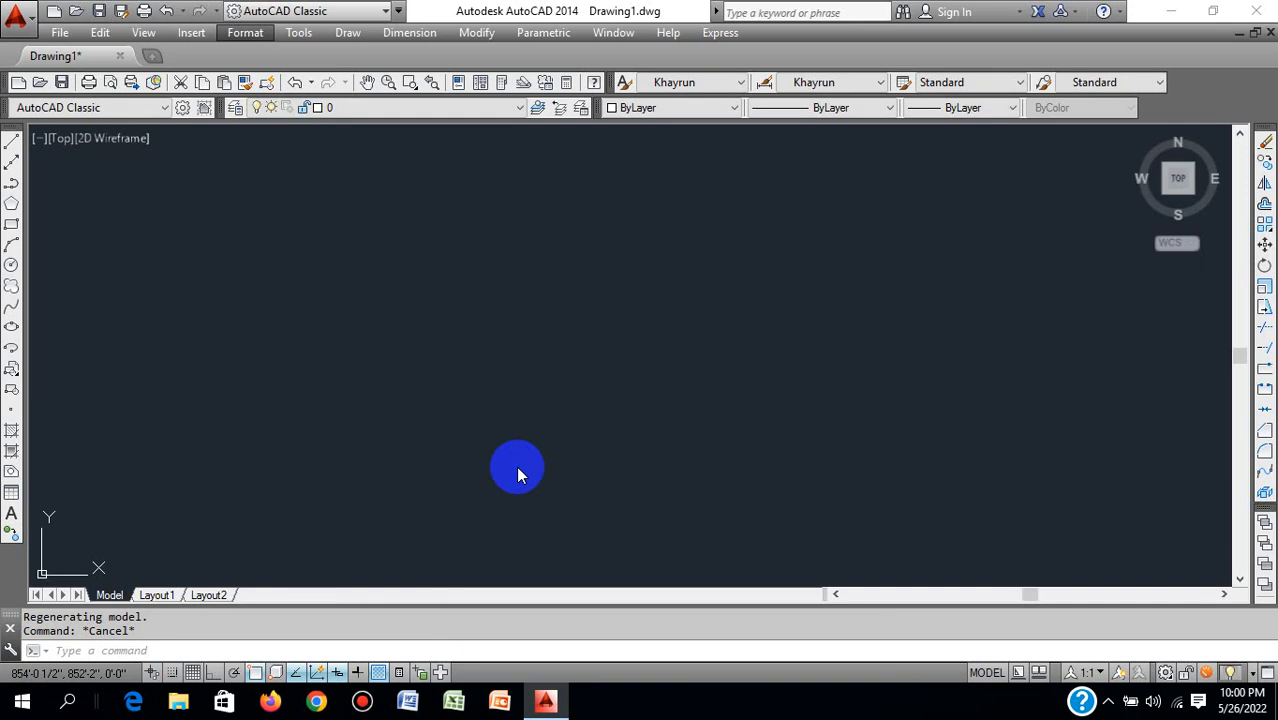
left_click(797, 330)
key("Escape")
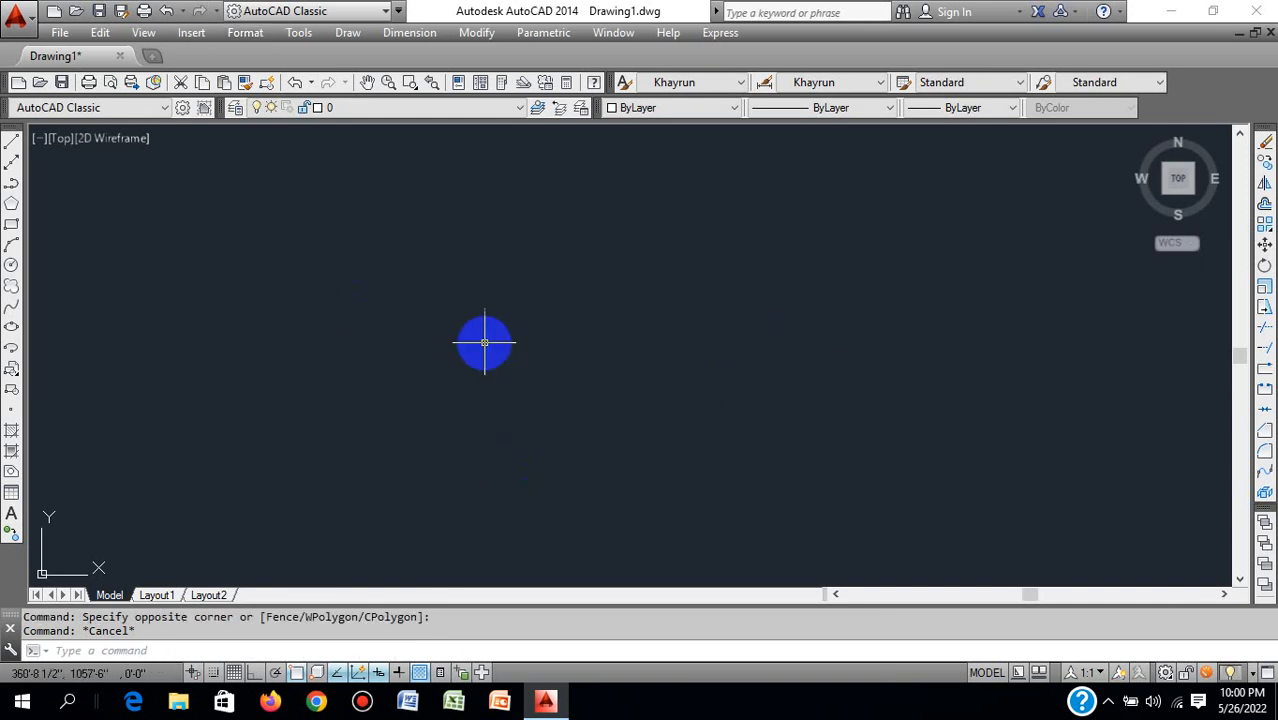
key("Escape")
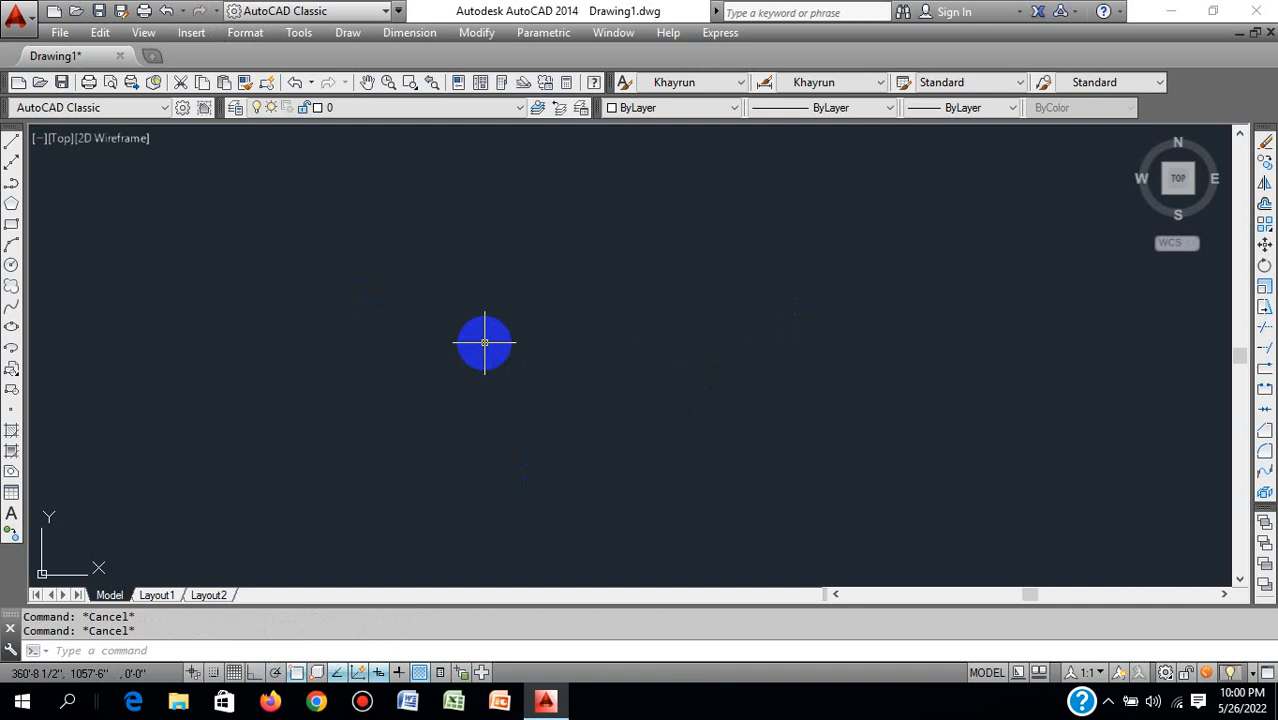
- Set the global linetype scale factor (LTSCALE) to 15
type("LTS")
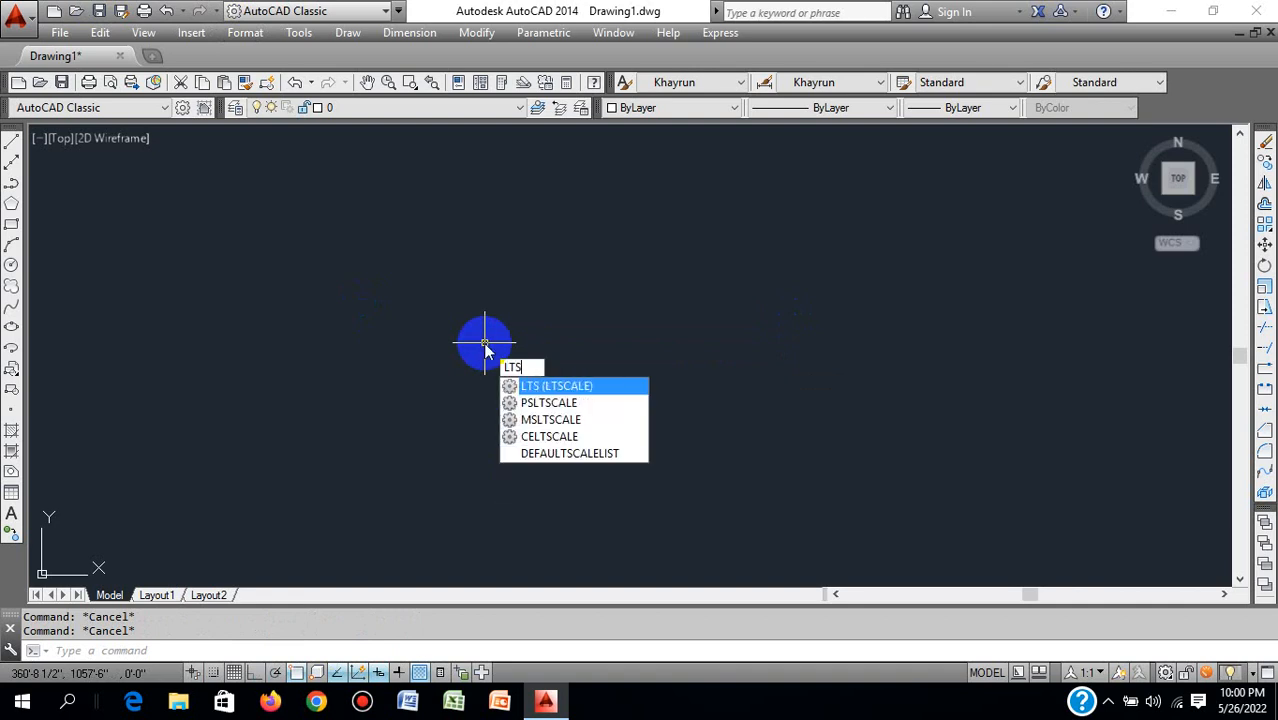
key("Return")
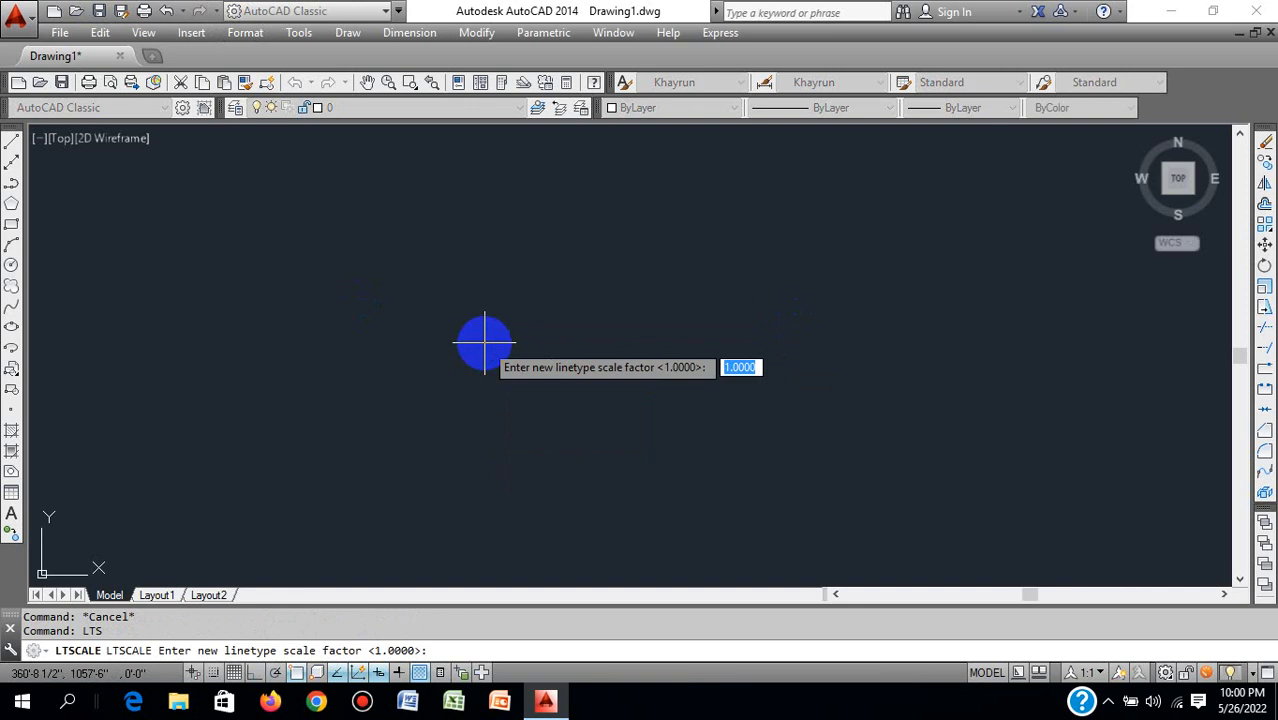
type("15.000")
key("Return")
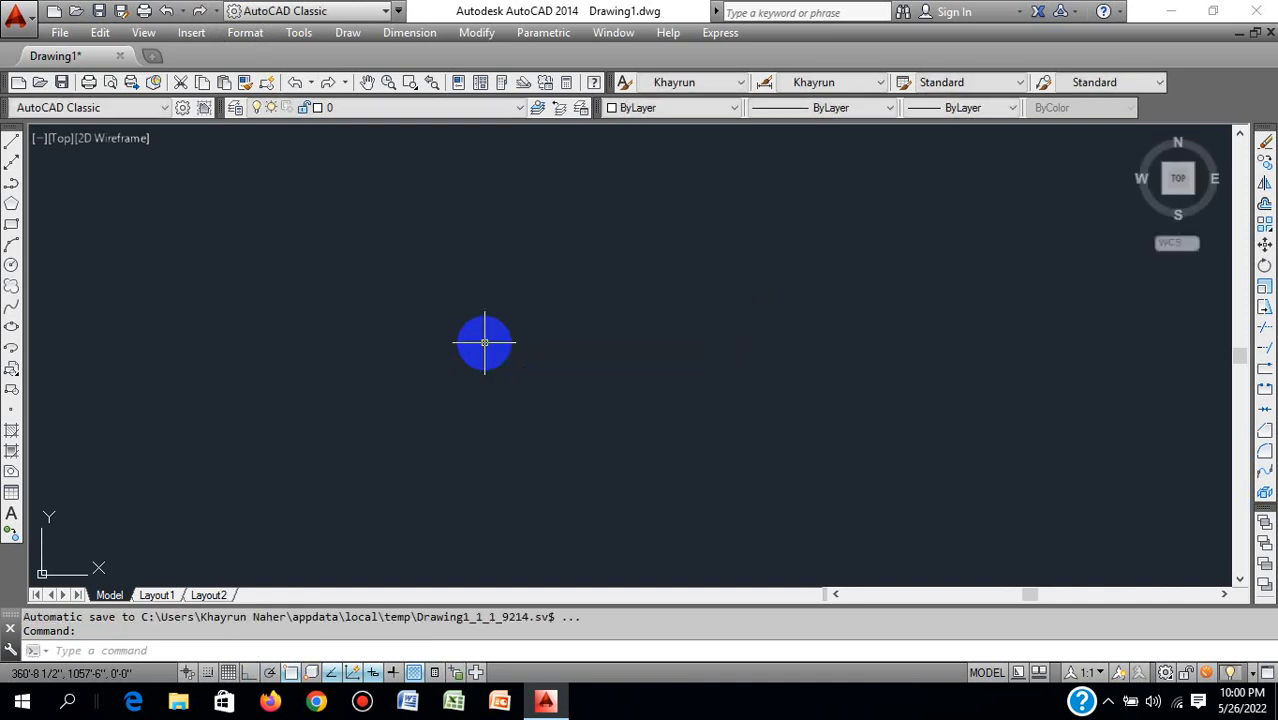
key("Escape")
key("Escape")
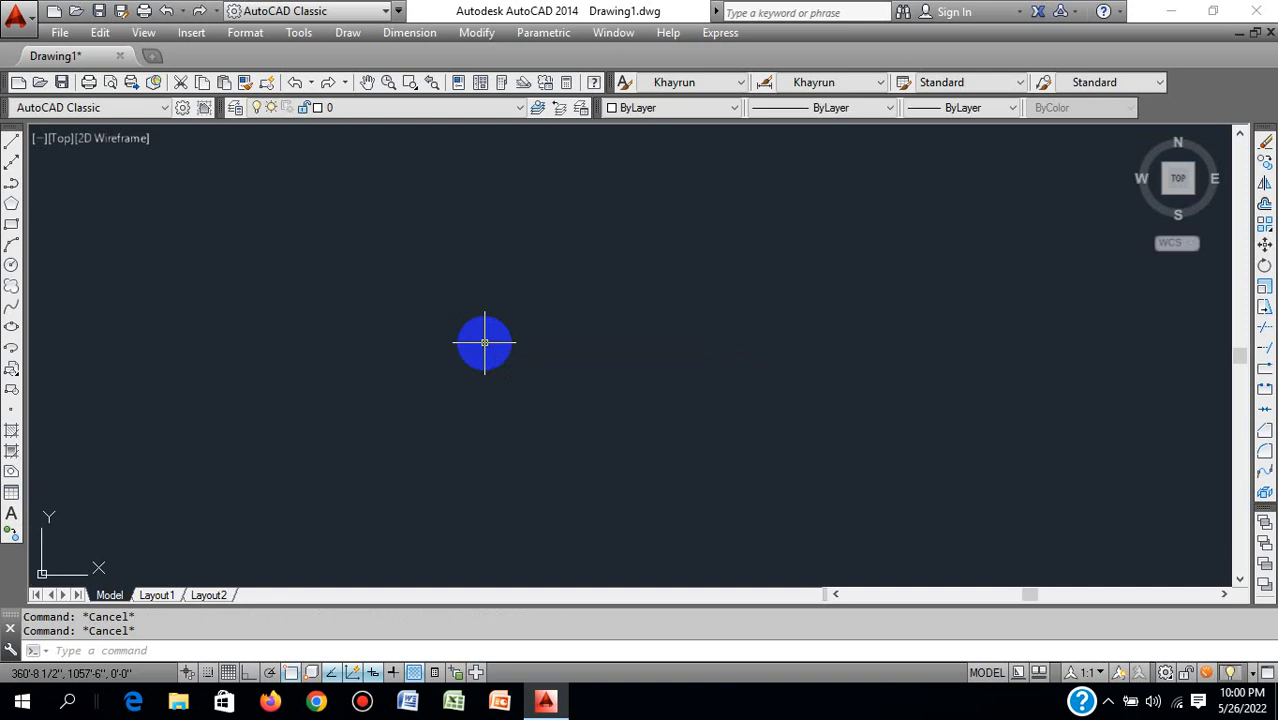
- Create fifteen new layers with default properties in the Layer Properties Manager
left_click(236, 109)
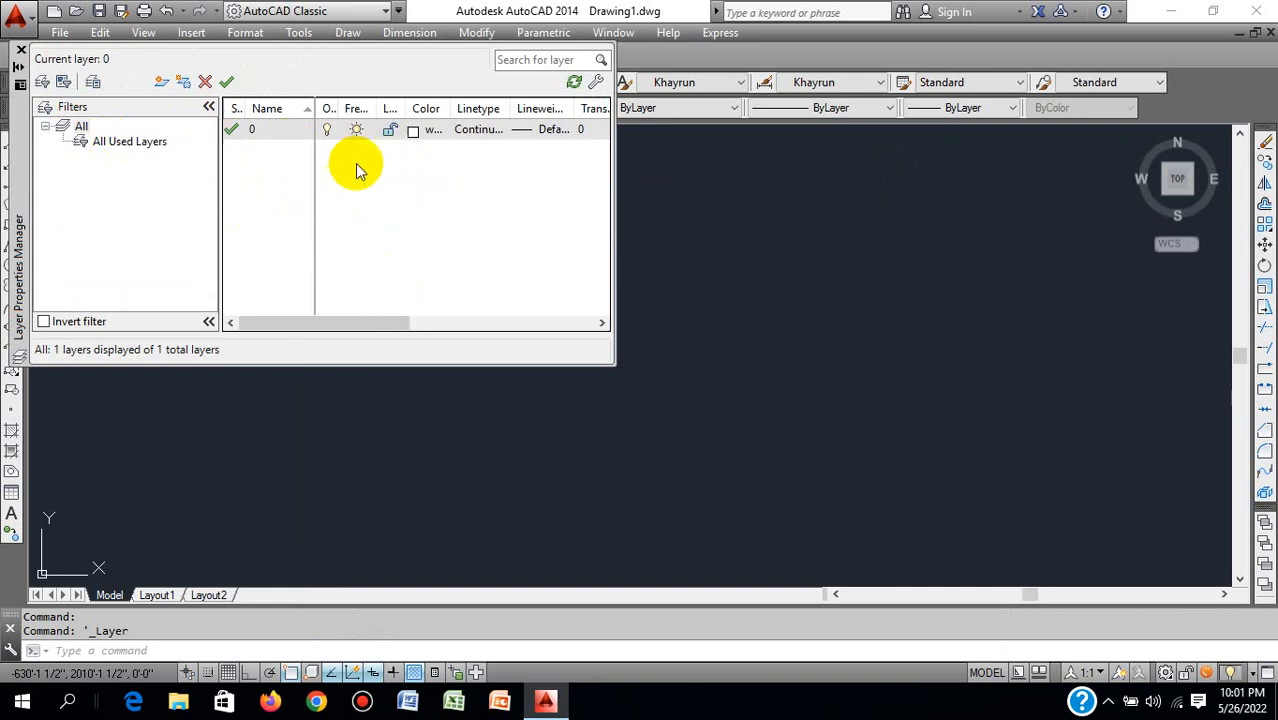
left_click(161, 83)
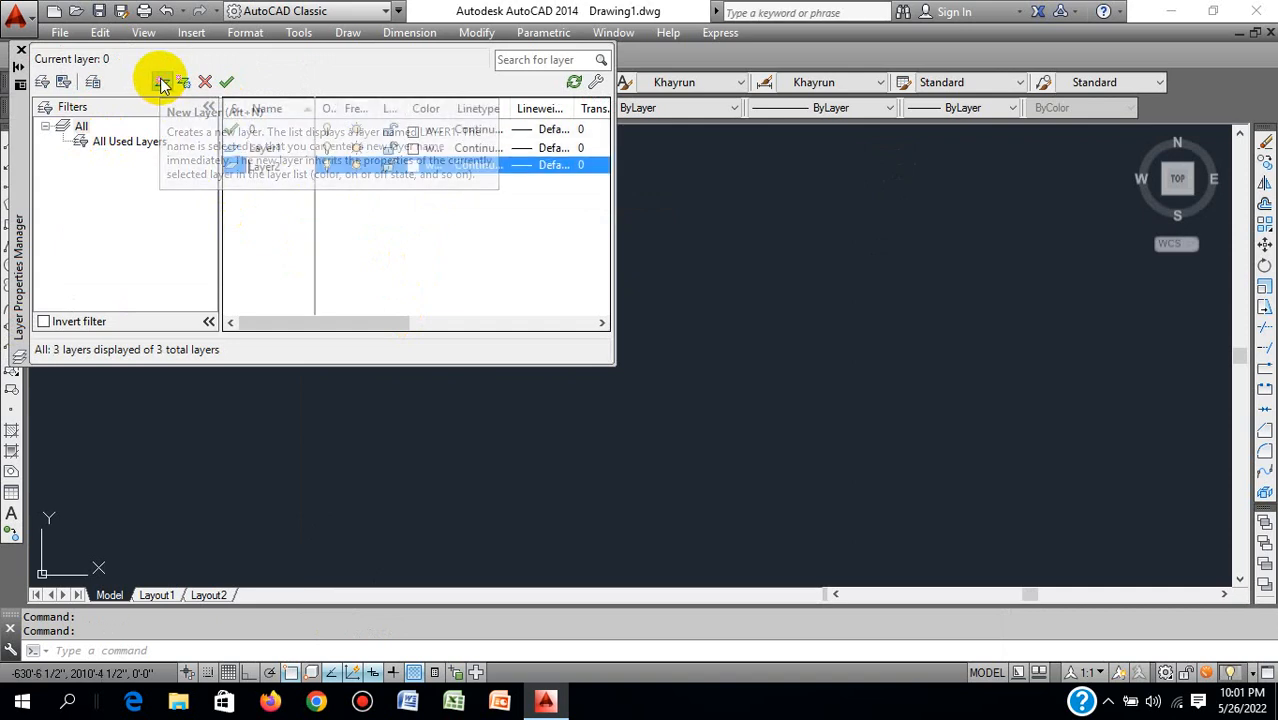
left_click(161, 83)
left_click(161, 83)
left_click(161, 83)
left_click(161, 83)
left_click(161, 83)
left_click(161, 83)
left_click(161, 83)
left_click(161, 83)
left_click(161, 83)
left_click(161, 83)
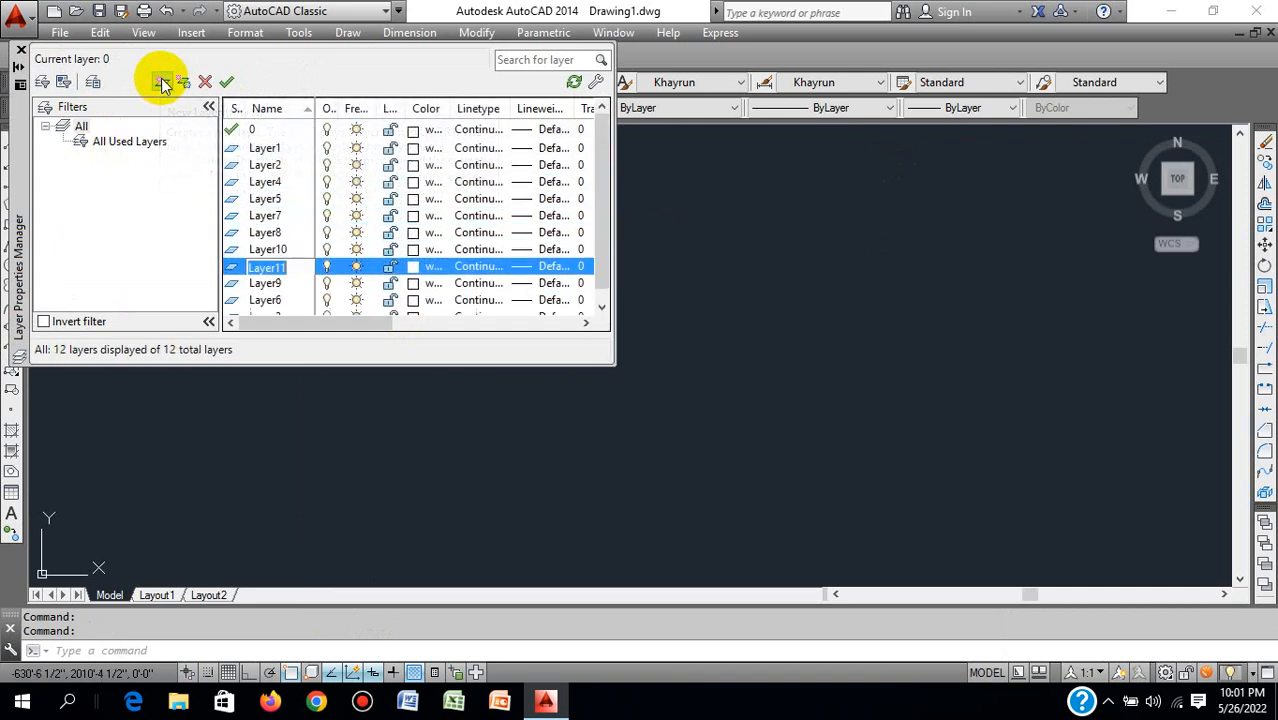
left_click(161, 83)
scroll(362, 286, "down", 1)
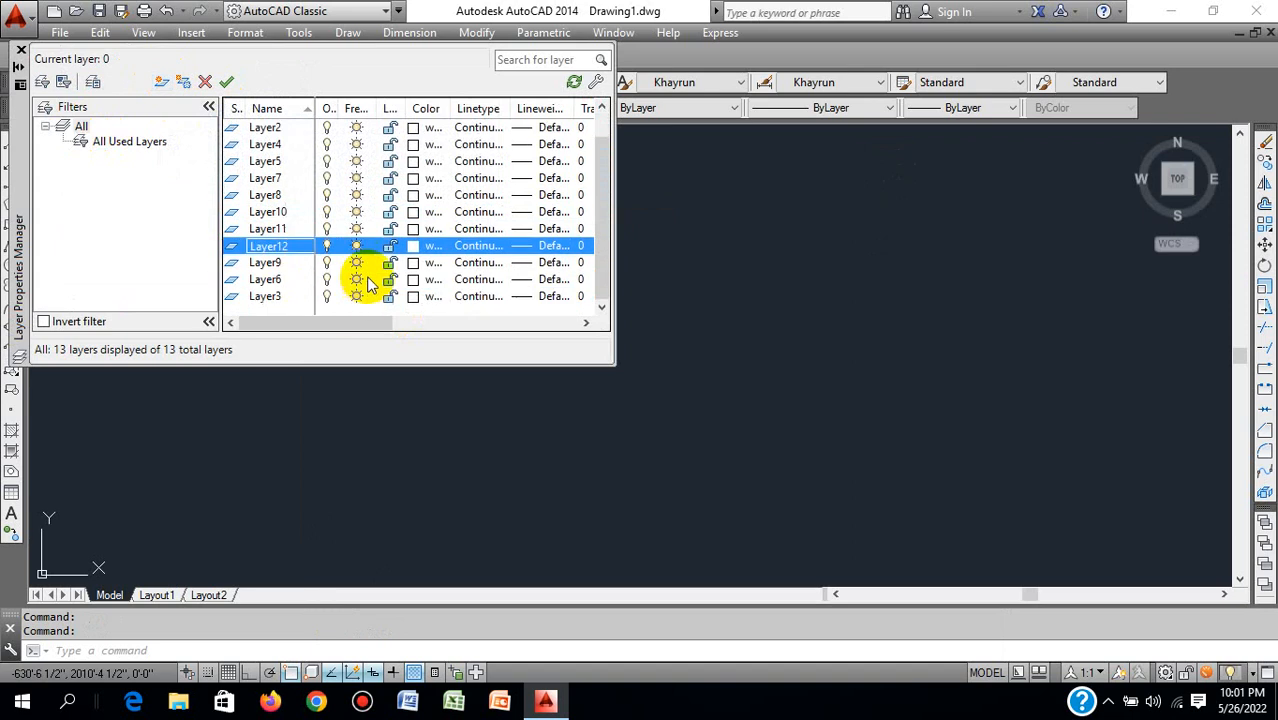
left_click(160, 84)
left_click(160, 84)
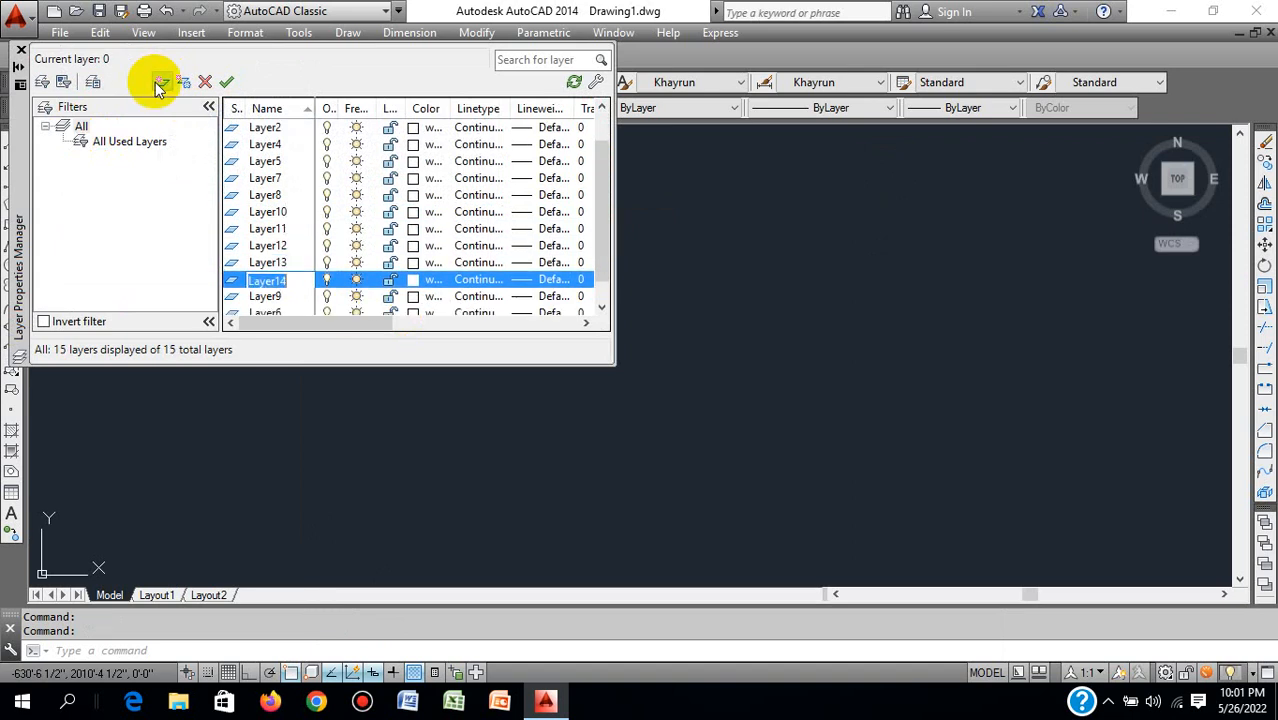
left_click(160, 84)
scroll(341, 208, "up", 1)
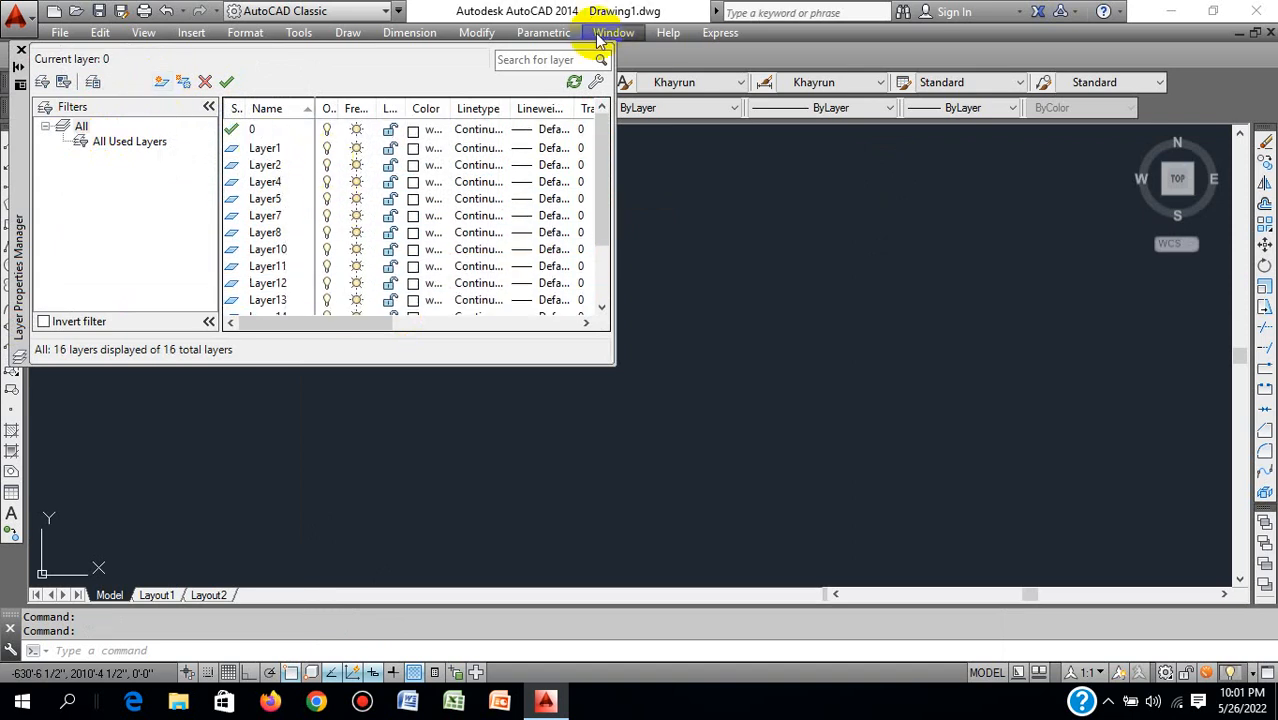
- Move and enlarge the Layer Properties Manager to fit the whole layer list, and rename Layer1 as Column
left_click_drag(14, 128, 214, 157)
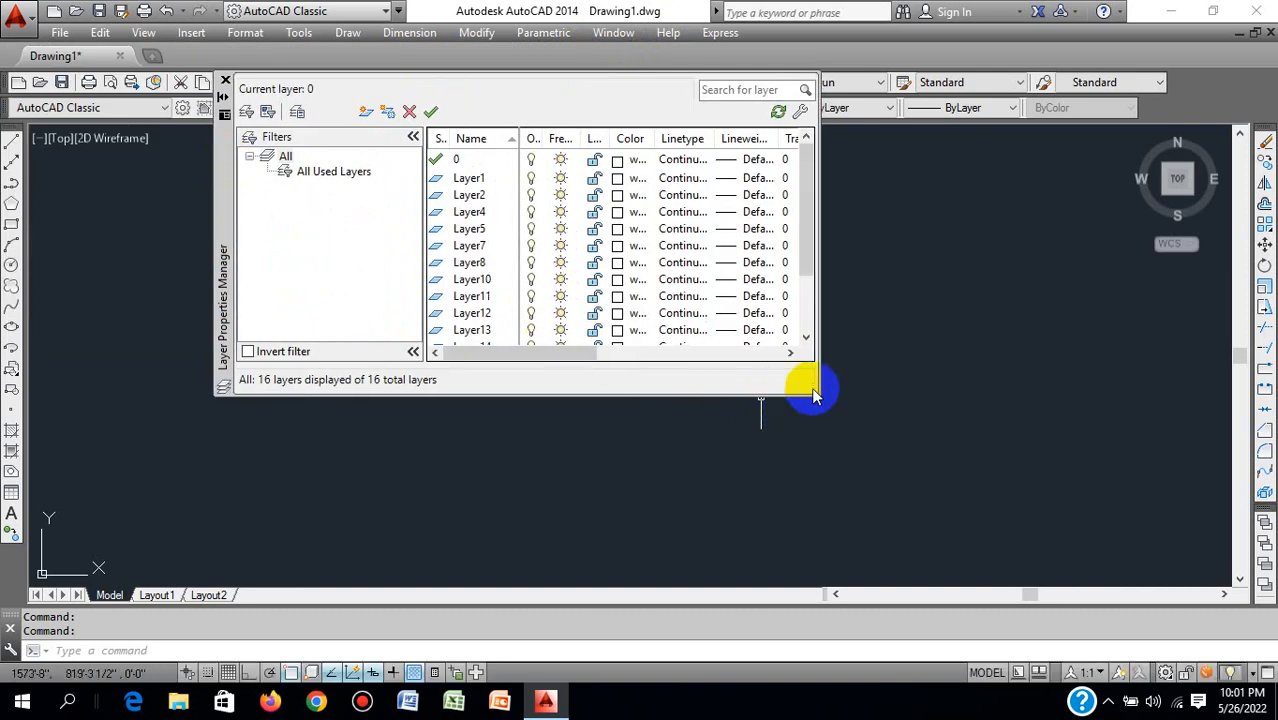
left_click_drag(821, 396, 916, 471)
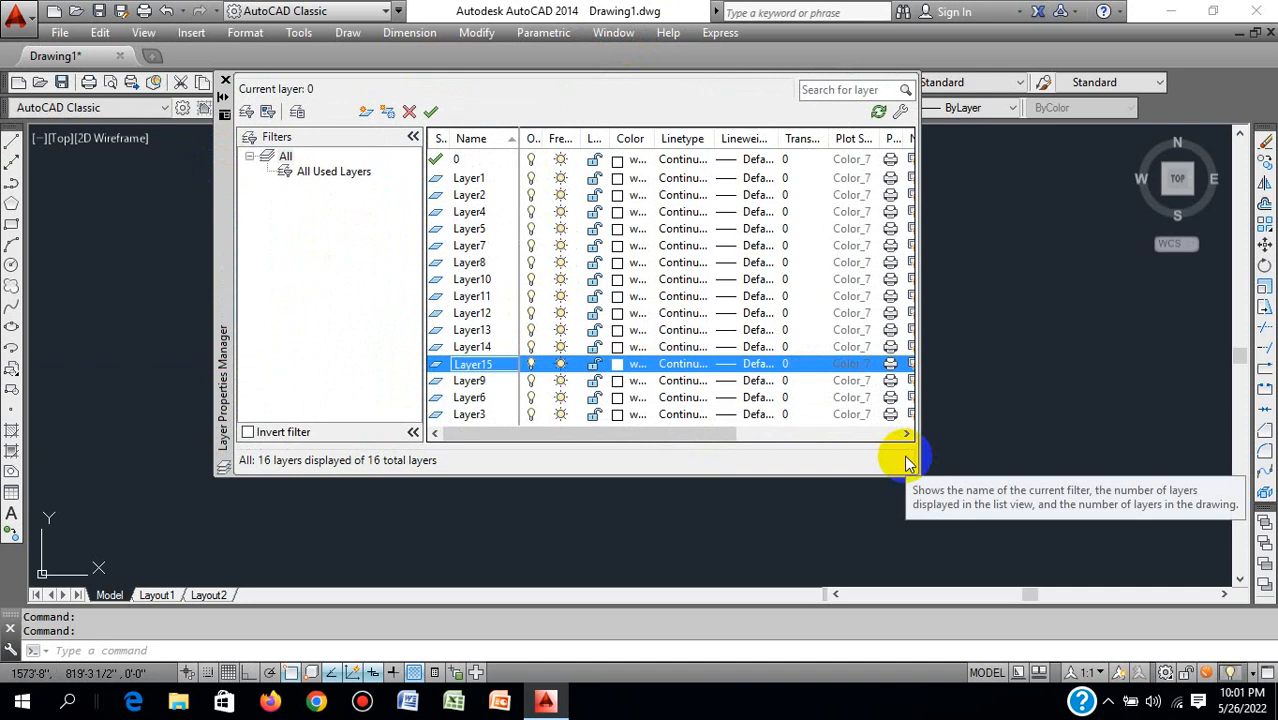
left_click(472, 179)
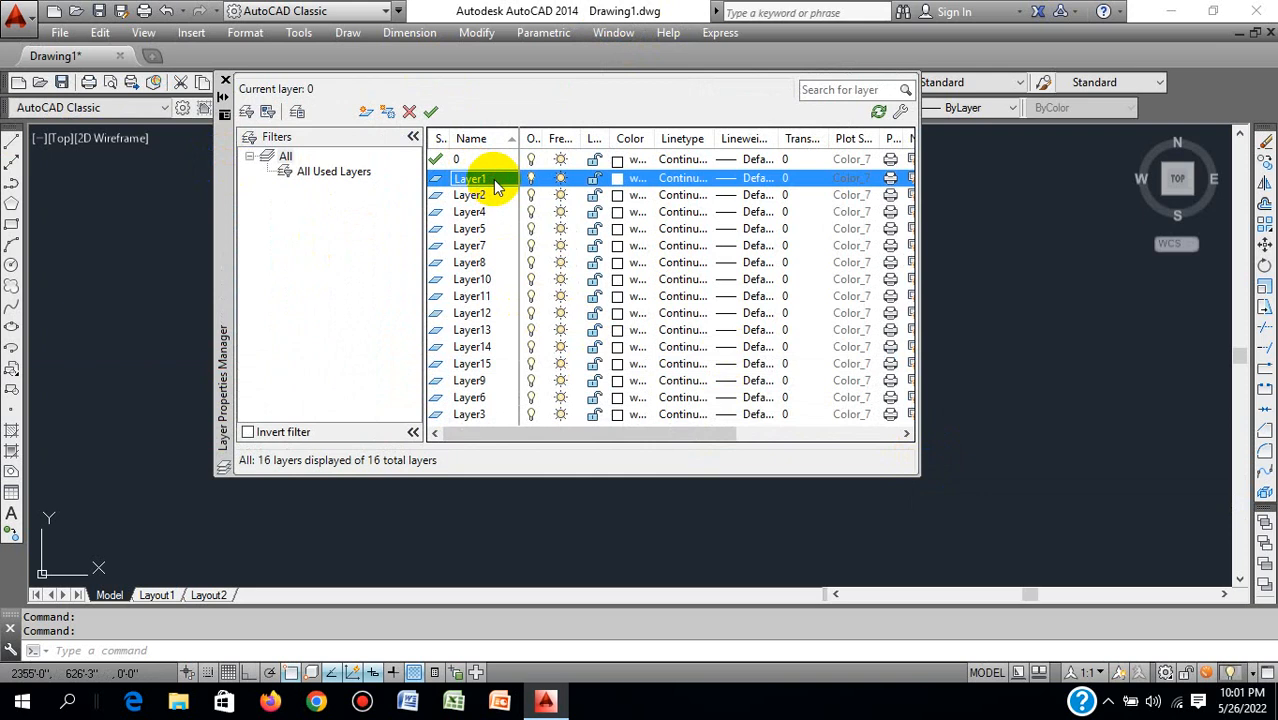
left_click(494, 182)
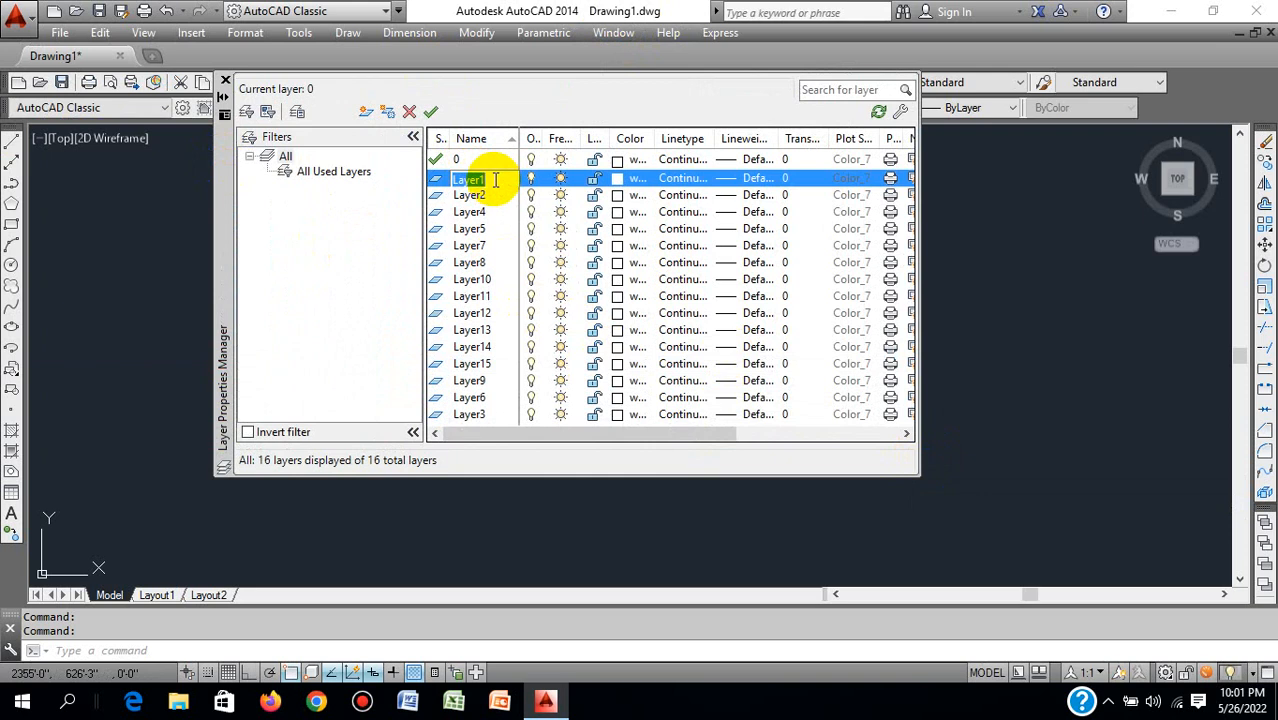
type("Column")
key("Return")
- Rename Layer2 as Wall and Layer4 as Beam-sunshade
left_click(486, 195)
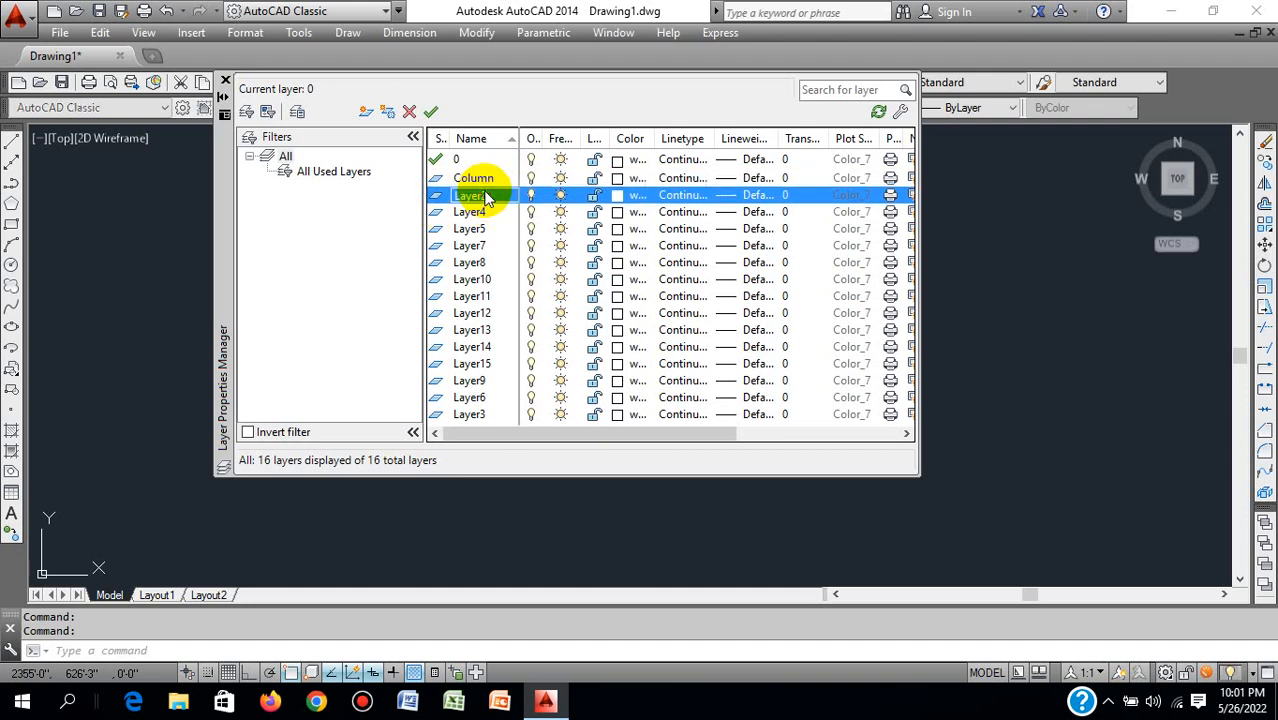
left_click(487, 196)
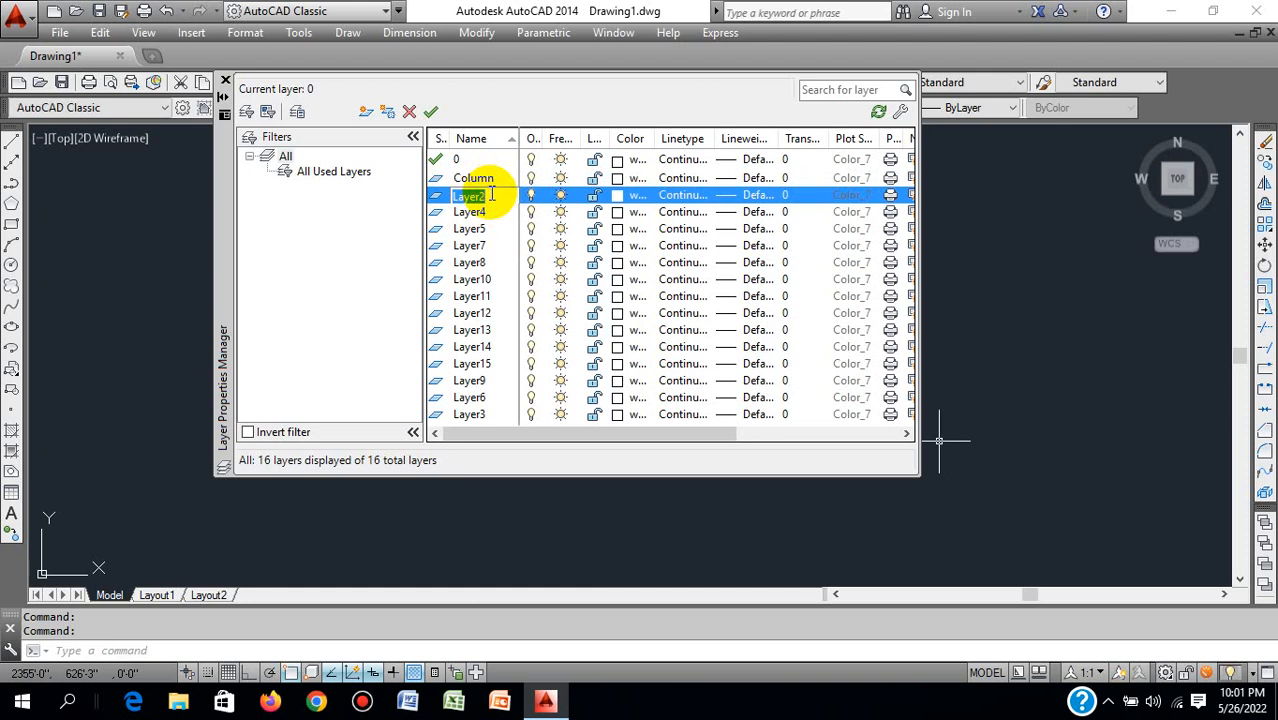
type("Wall")
left_click(478, 214)
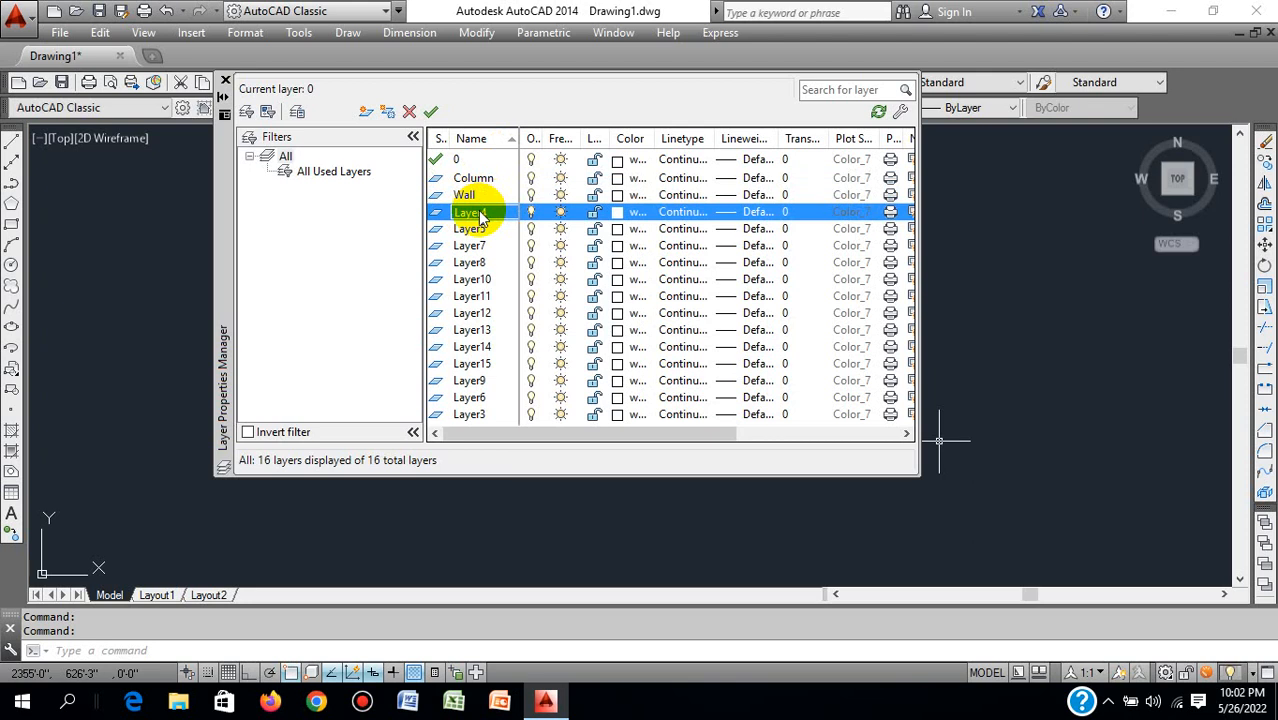
left_click(478, 214)
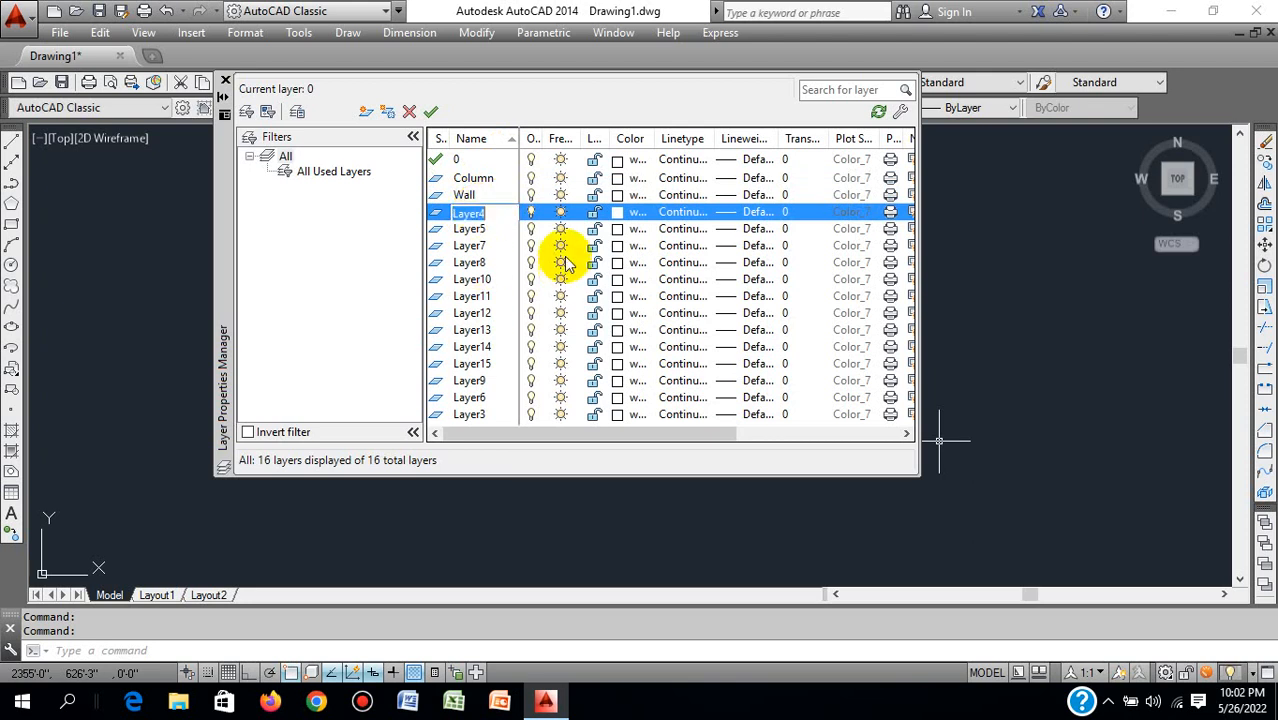
type("Be")
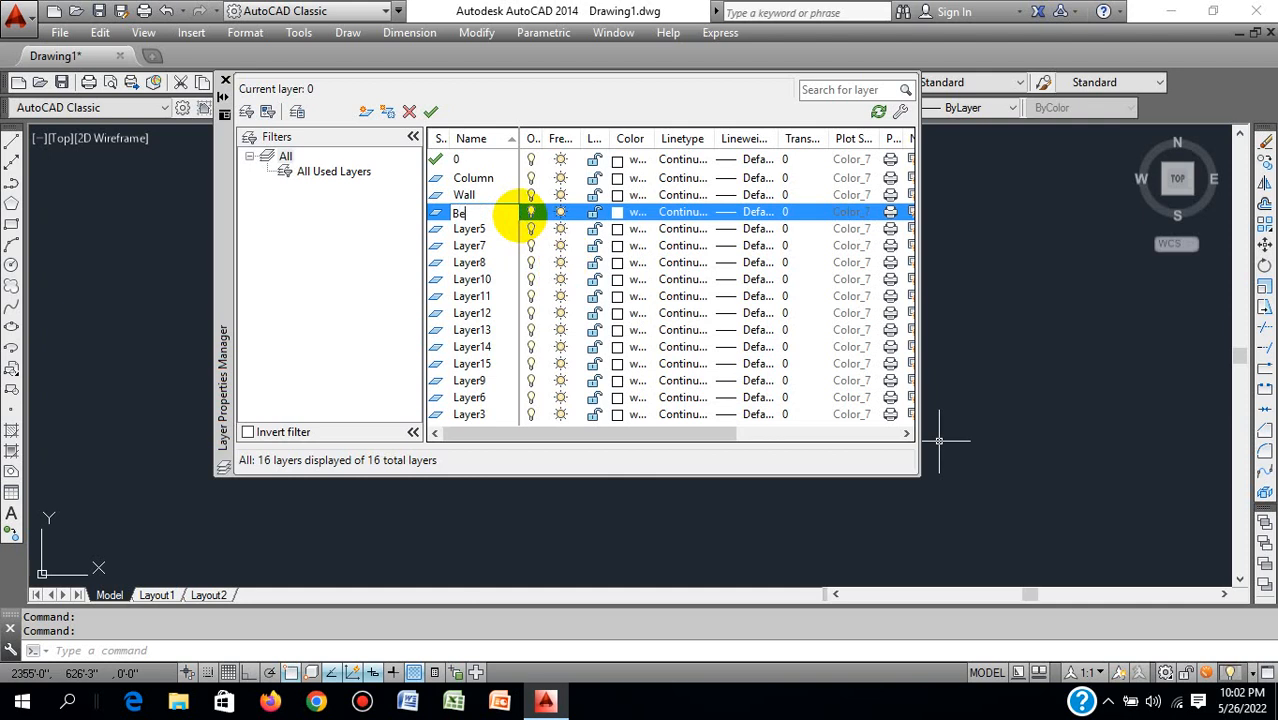
type("am-sunshade")
- Rename Layer5 as Foundation and Layer7 as Rod
left_click(486, 230)
double_click(488, 231)
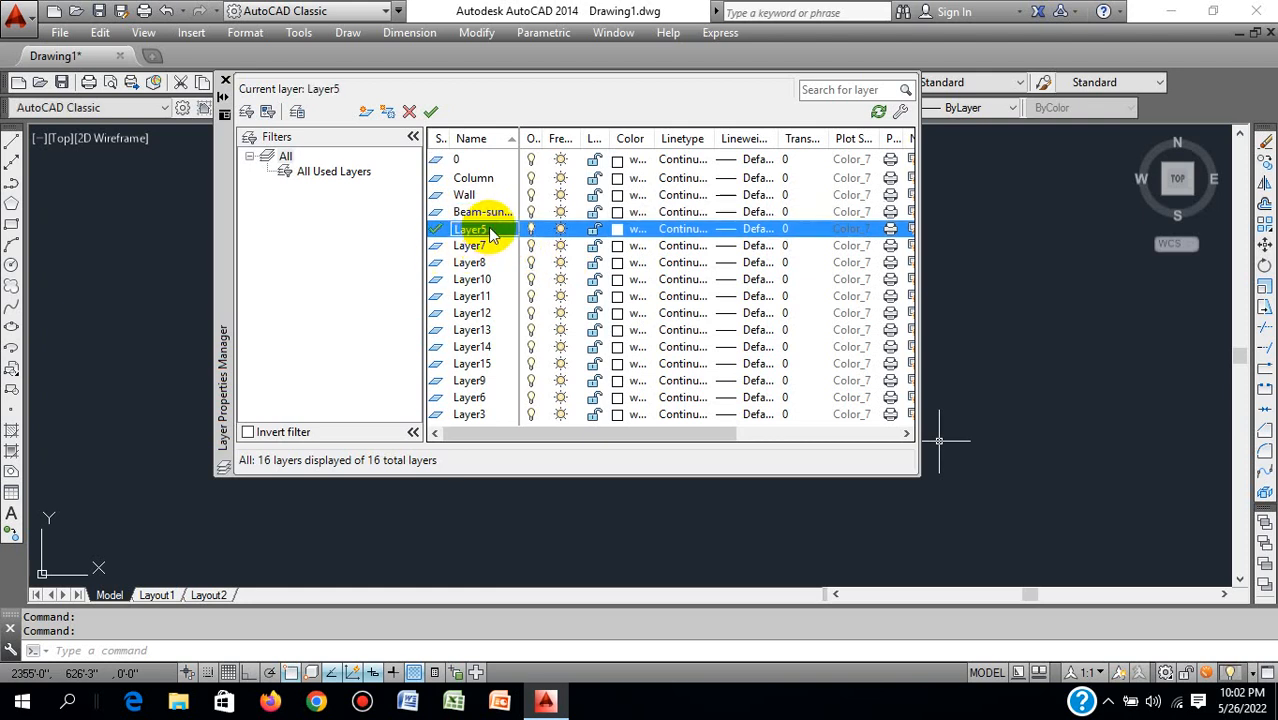
type("F")
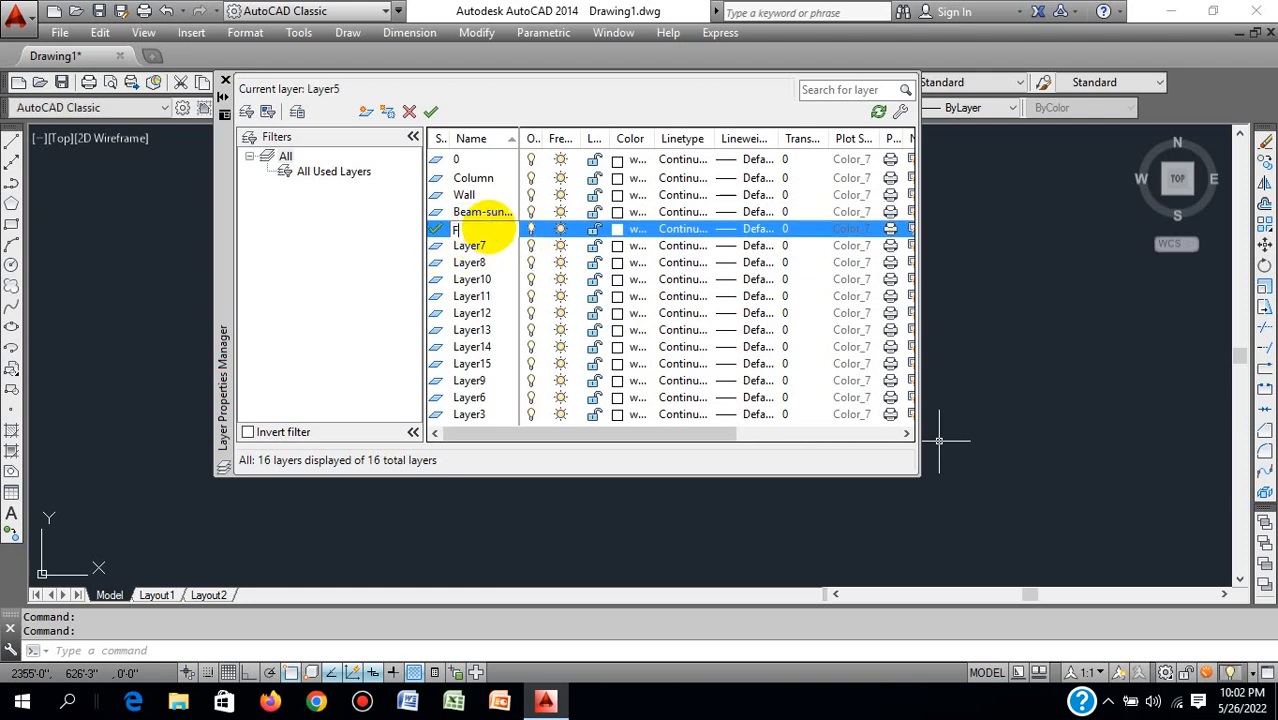
type("oundation")
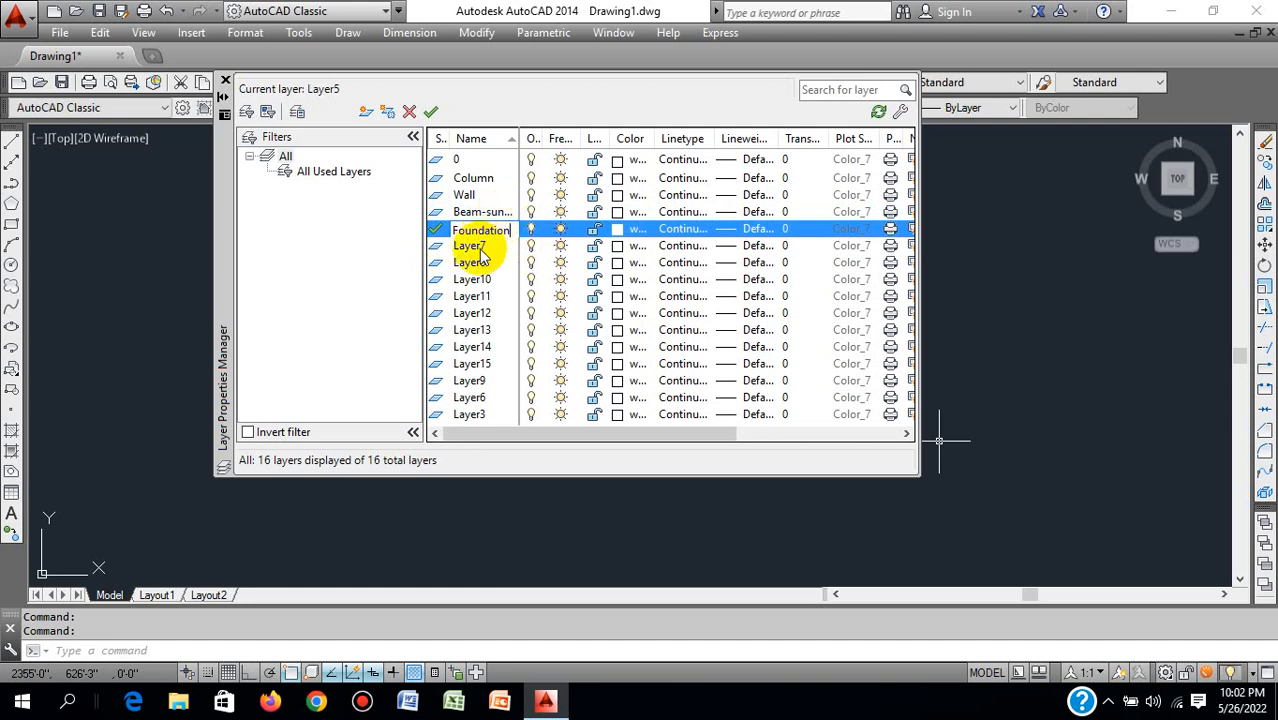
left_click(482, 247)
left_click(495, 246)
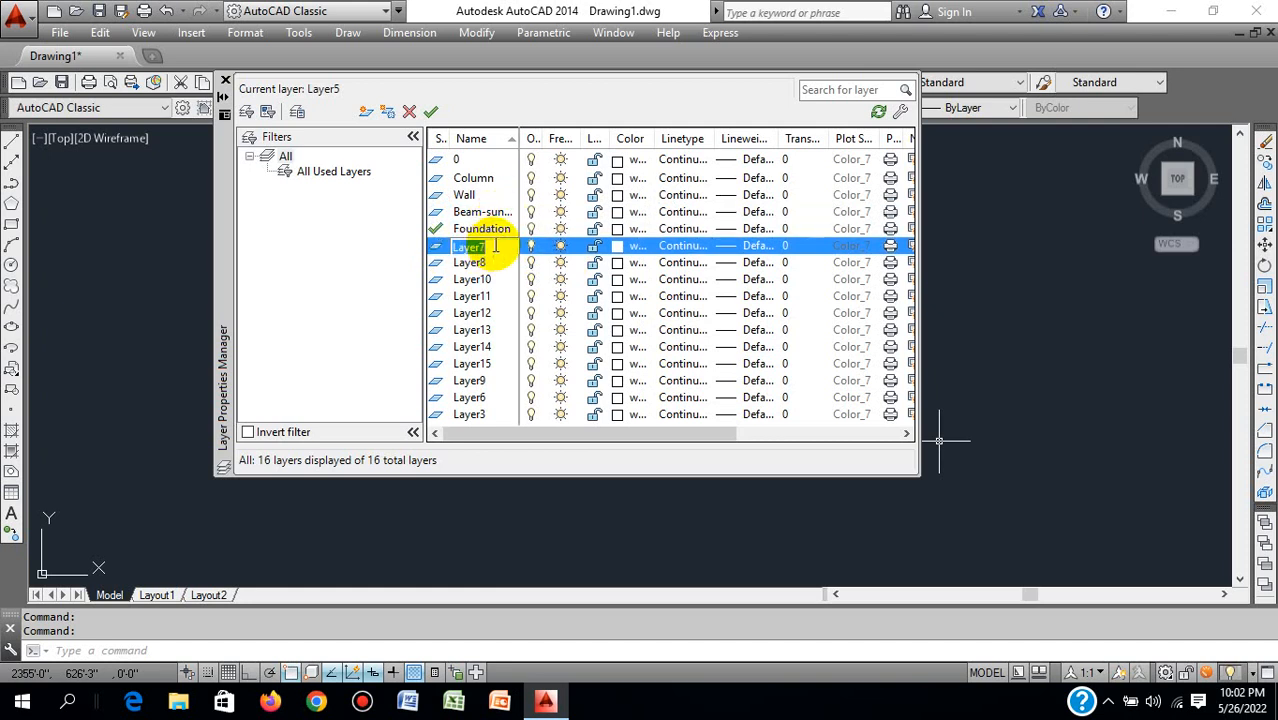
type("Ri")
key("BackSpace")
type("od")
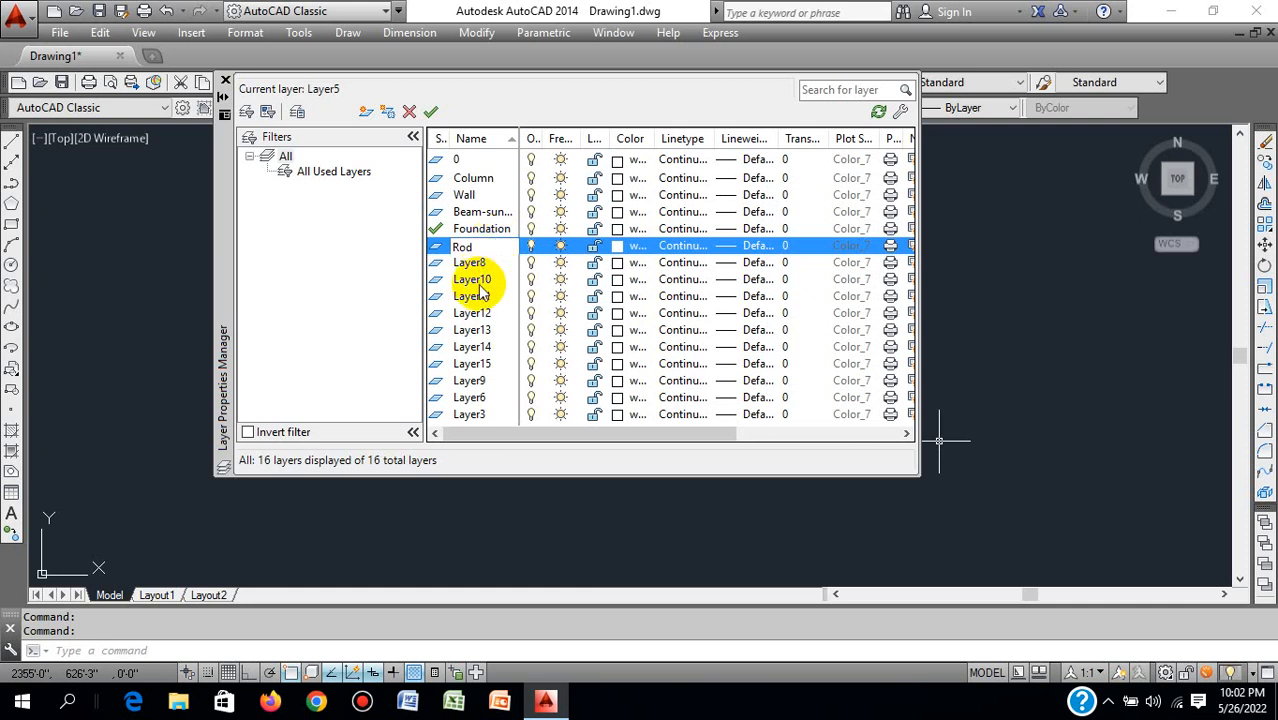
- Rename Layer8 as Center line and Layer10 as Hatch
left_click(484, 263)
left_click(492, 263)
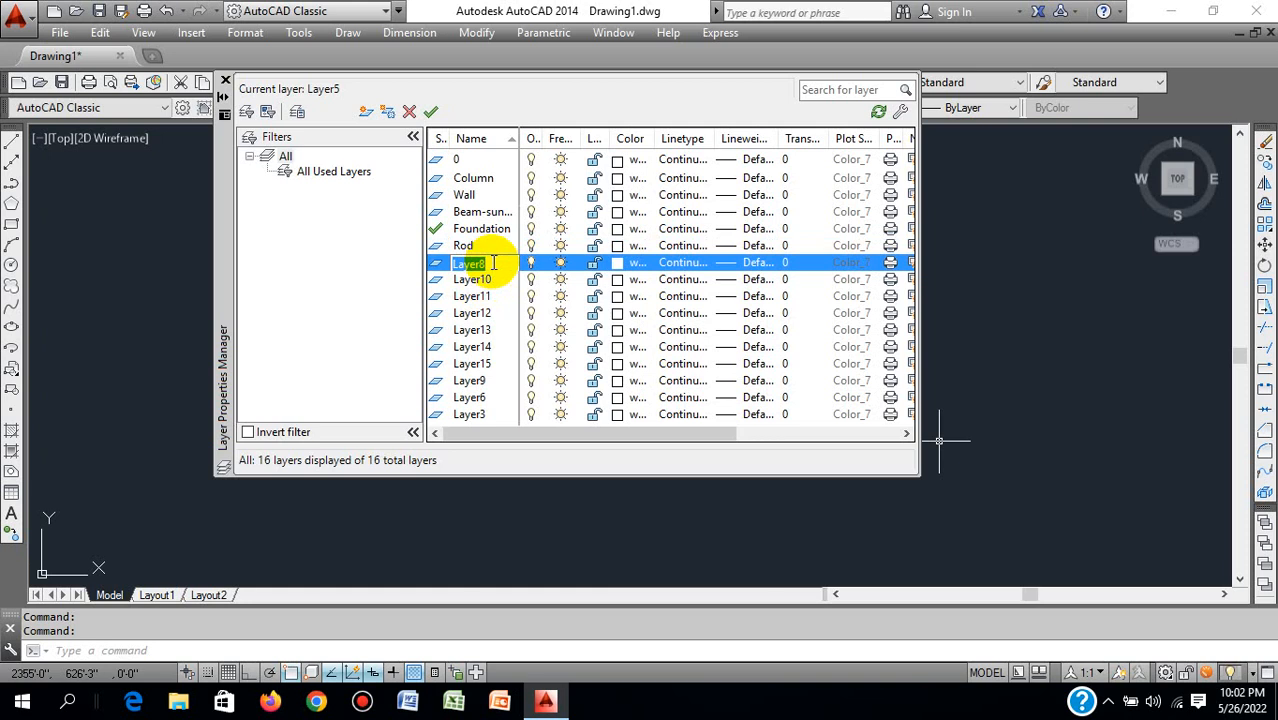
type("Center line")
left_click(496, 281)
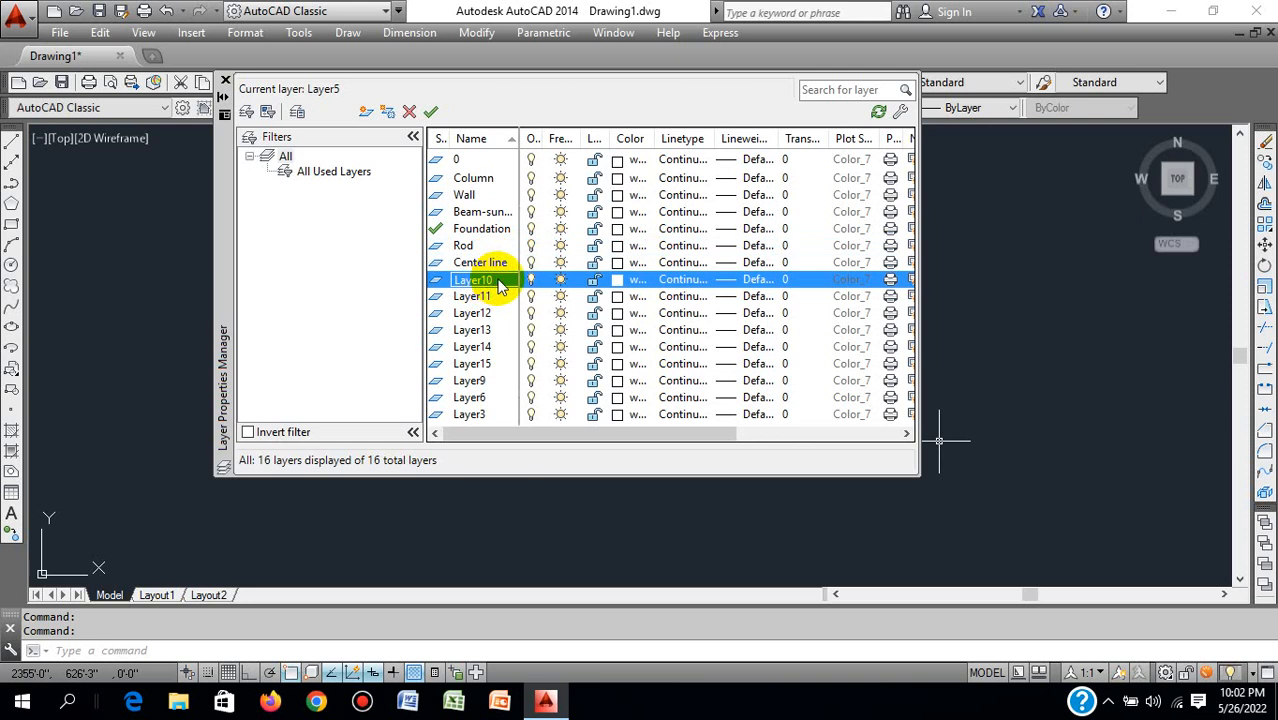
left_click(499, 280)
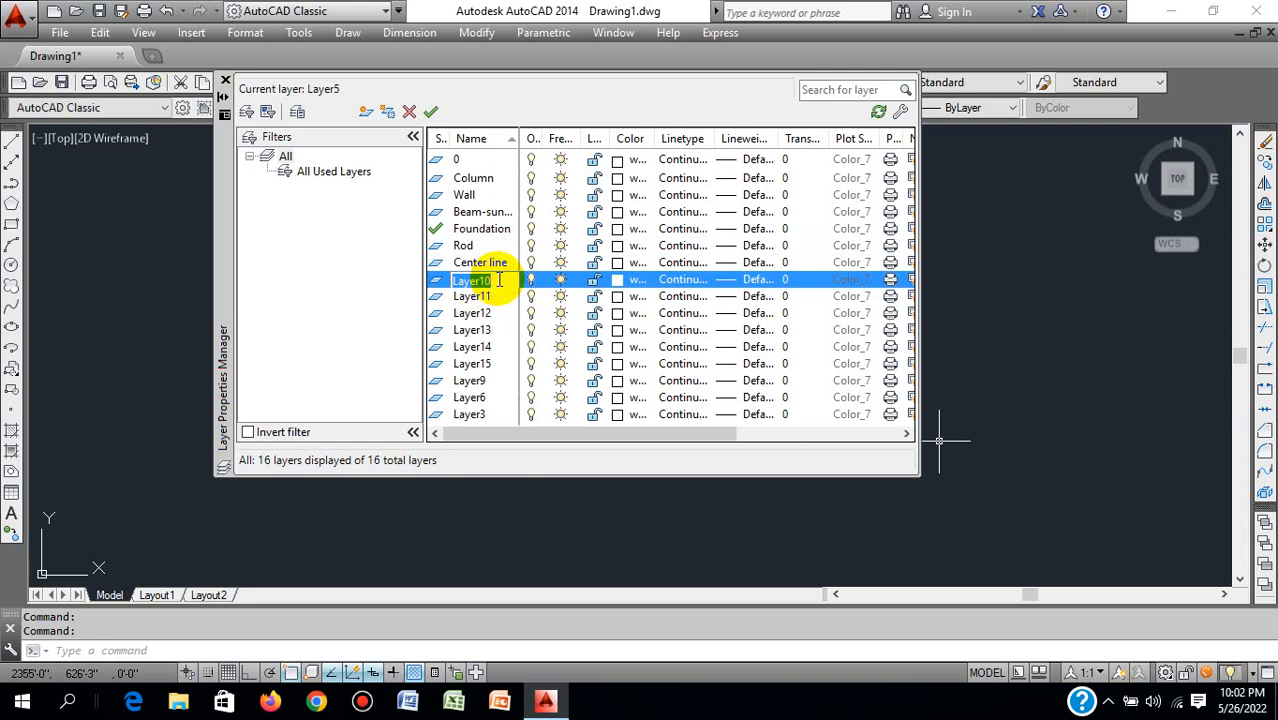
type("Hatch")
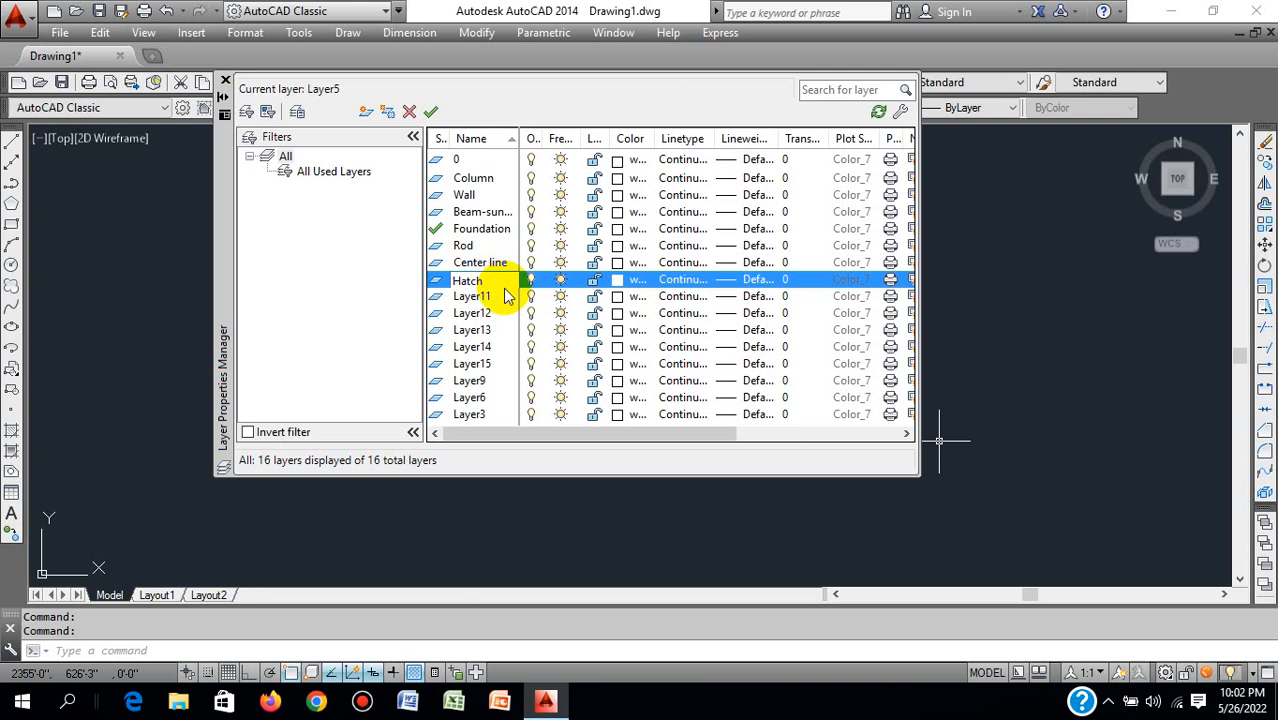
- Rename Layer11 as Dim and Layer12 as Text
double_click(495, 296)
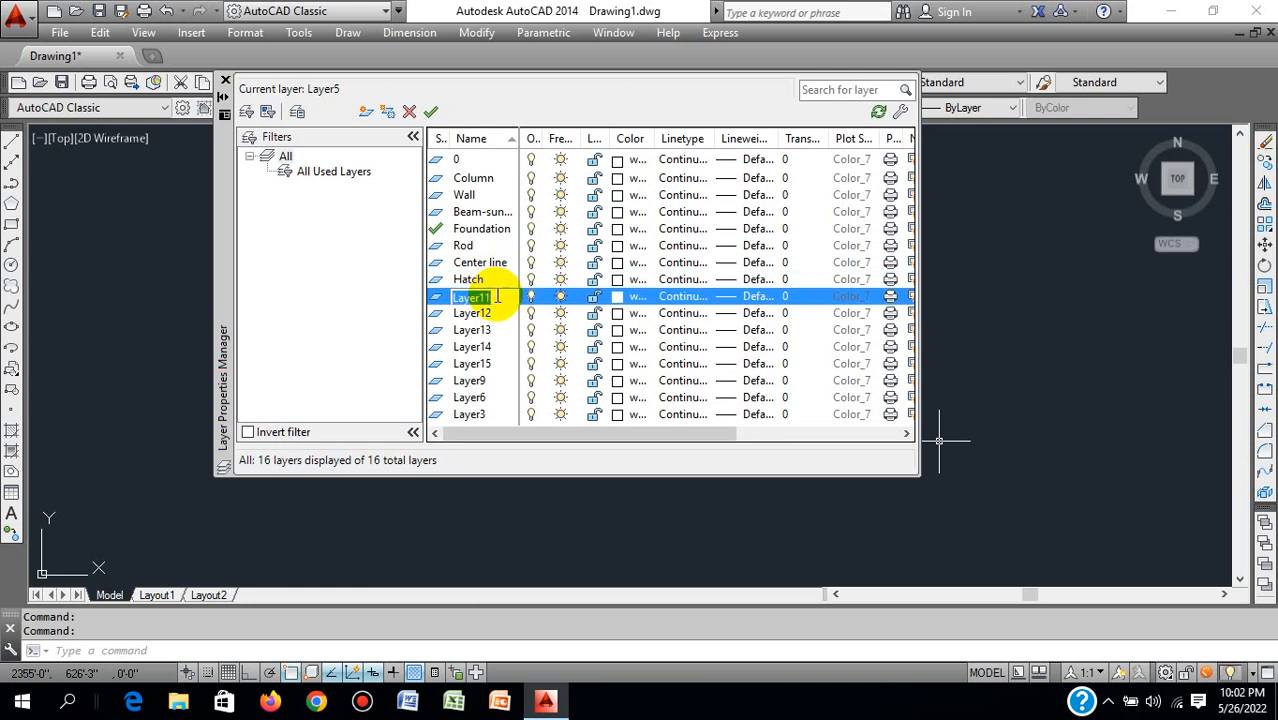
type("Dim")
left_click(493, 313)
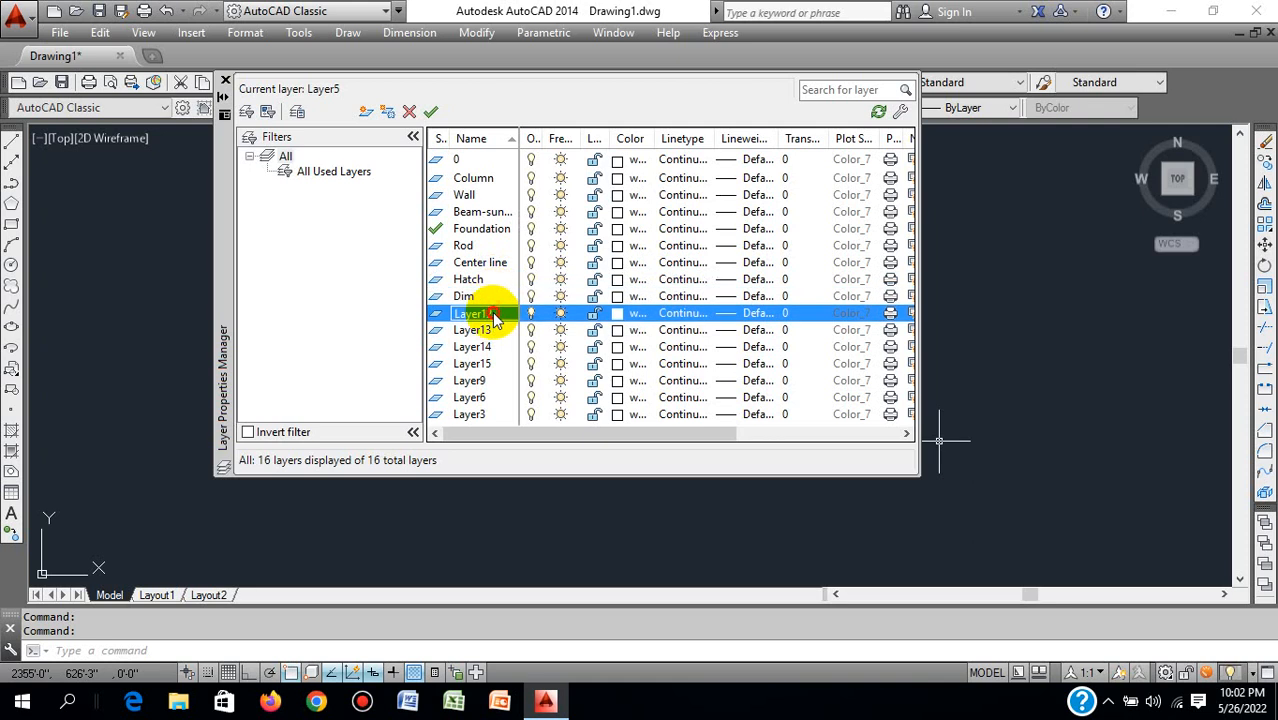
double_click(495, 314)
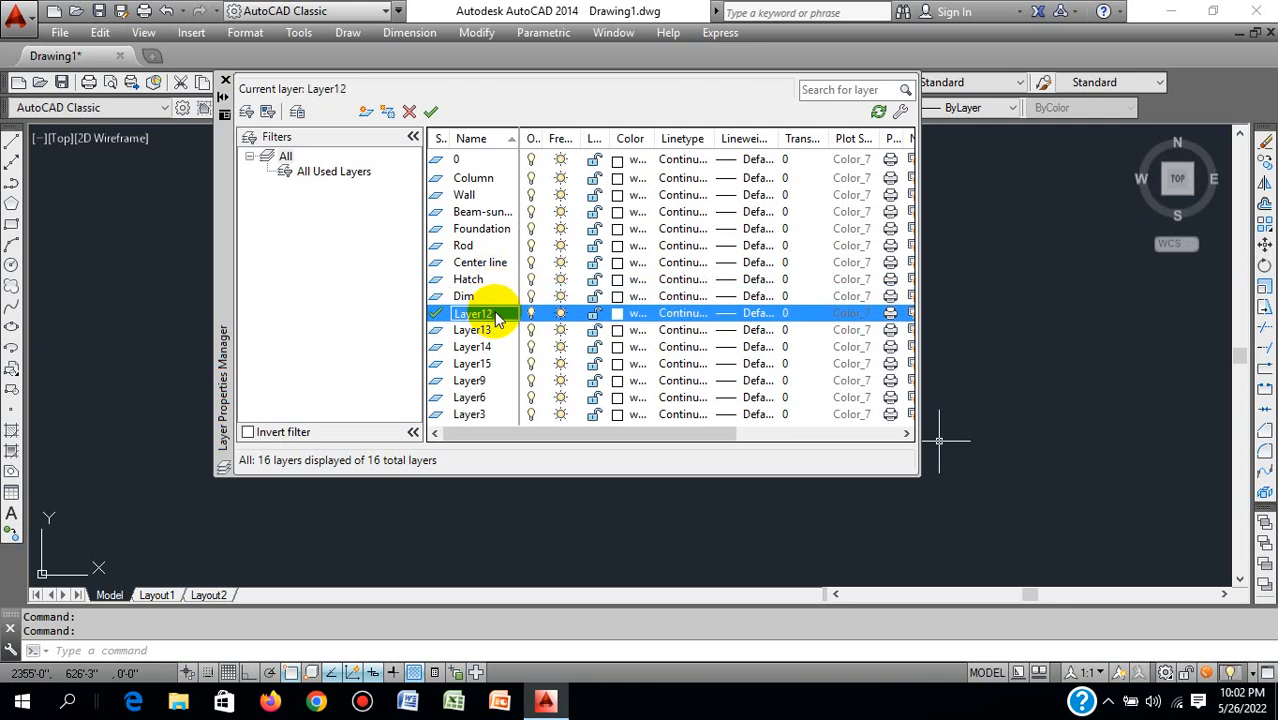
left_click(495, 314)
type("Text")
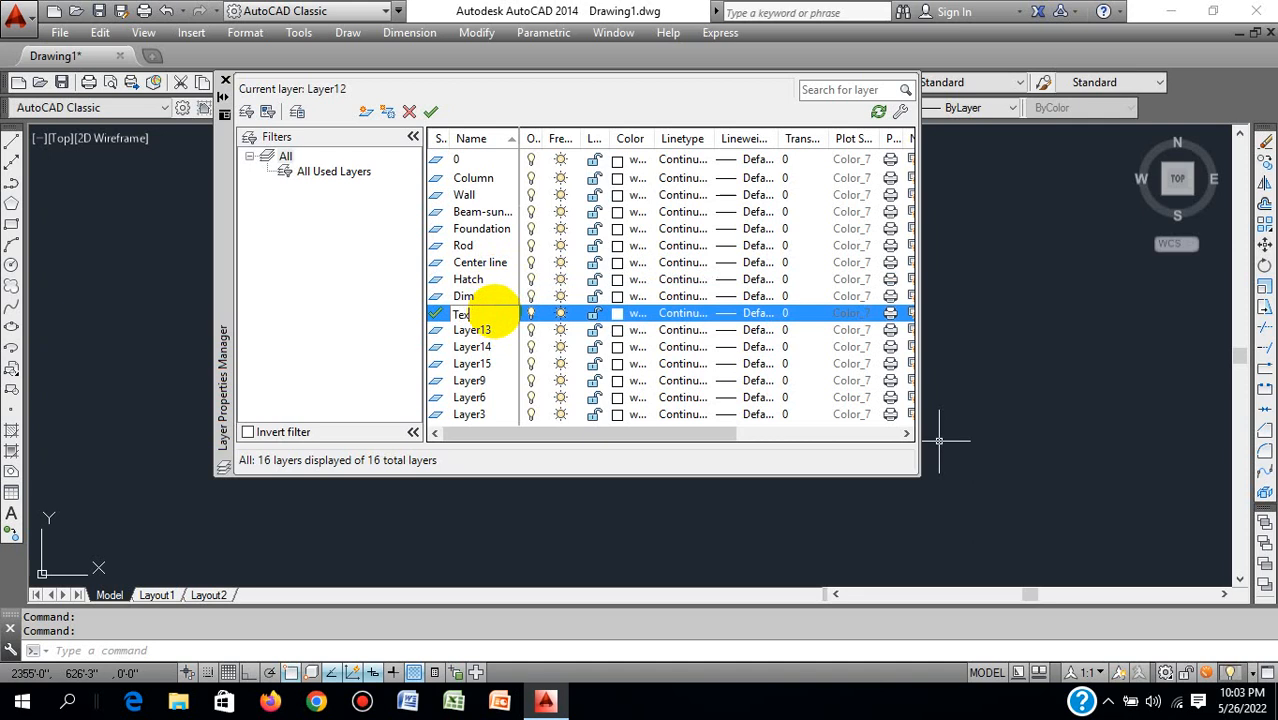
- Rename Layer13 as Site and Layer14 as Door-window
left_click(489, 333)
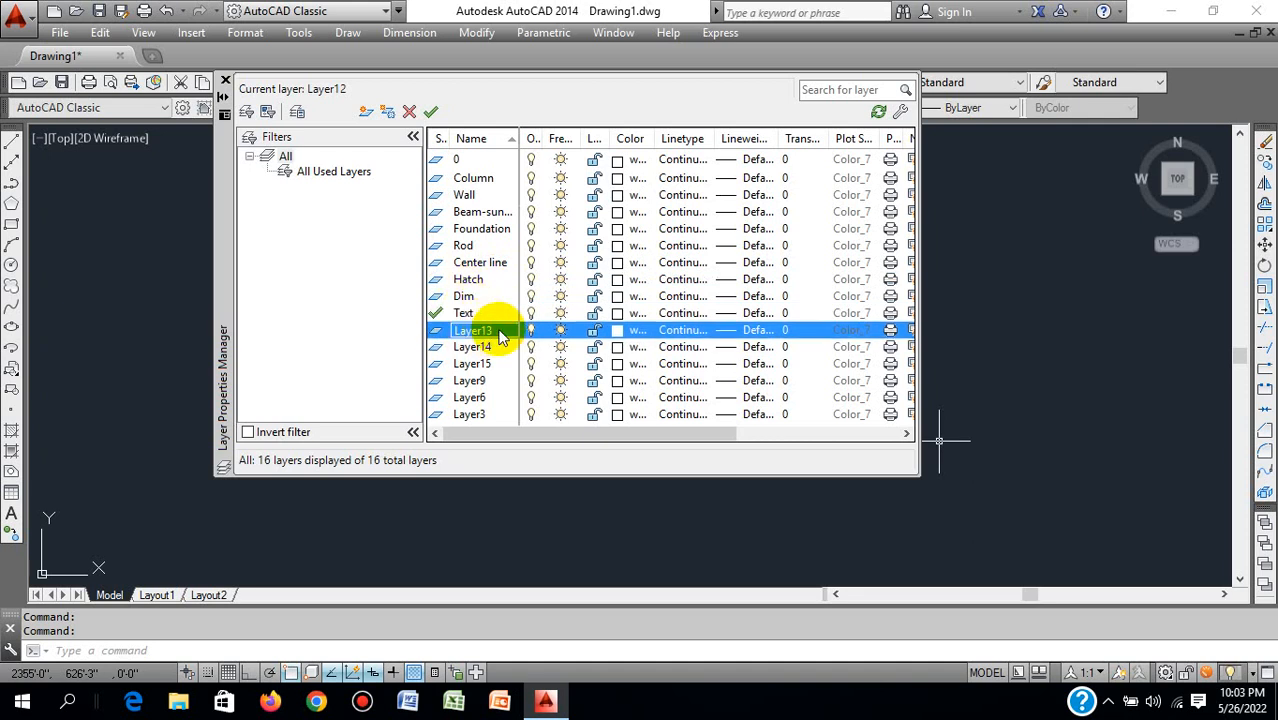
left_click(503, 334)
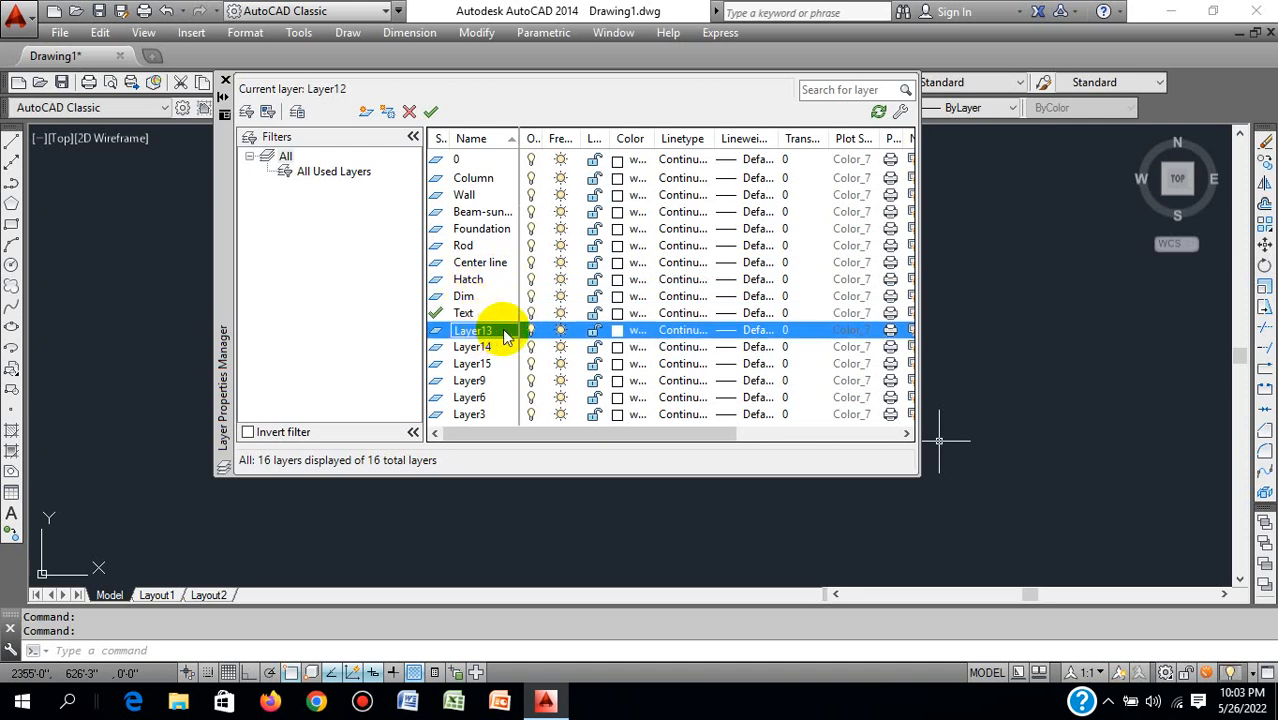
left_click(472, 331)
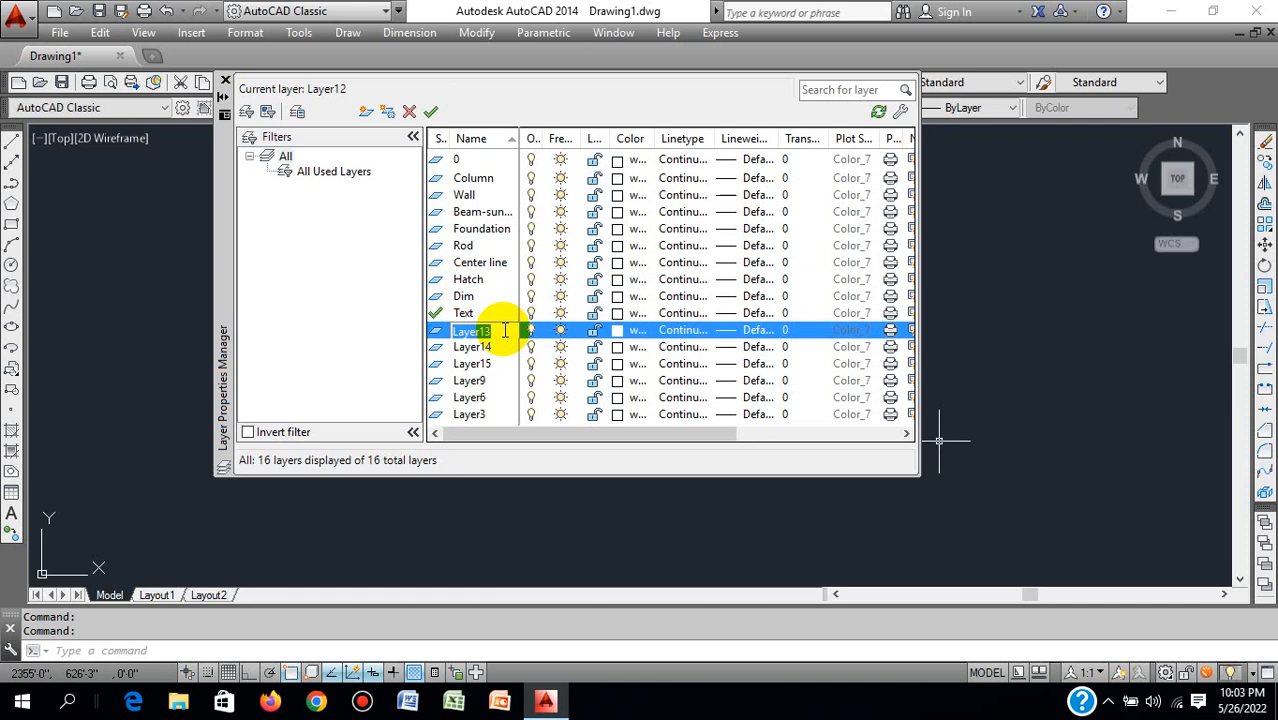
type("Site")
left_click(491, 348)
left_click(493, 349)
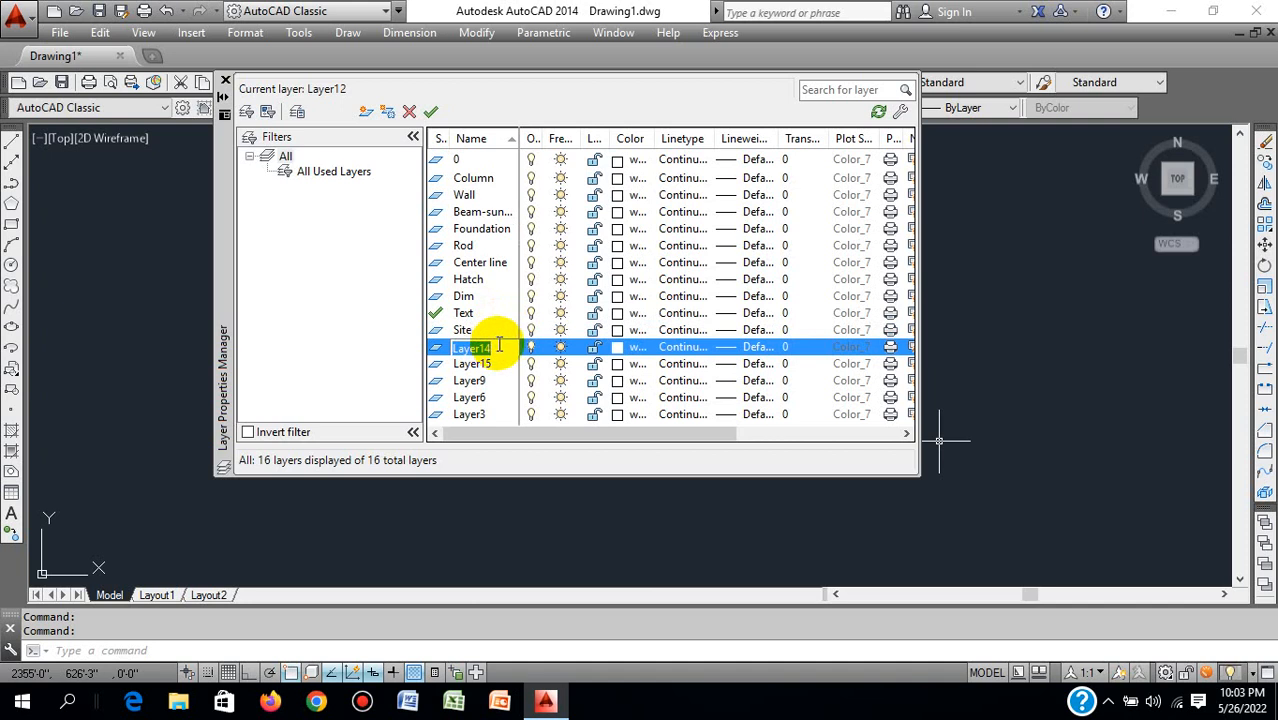
type("Dooe")
key("BackSpace")
type("r-window")
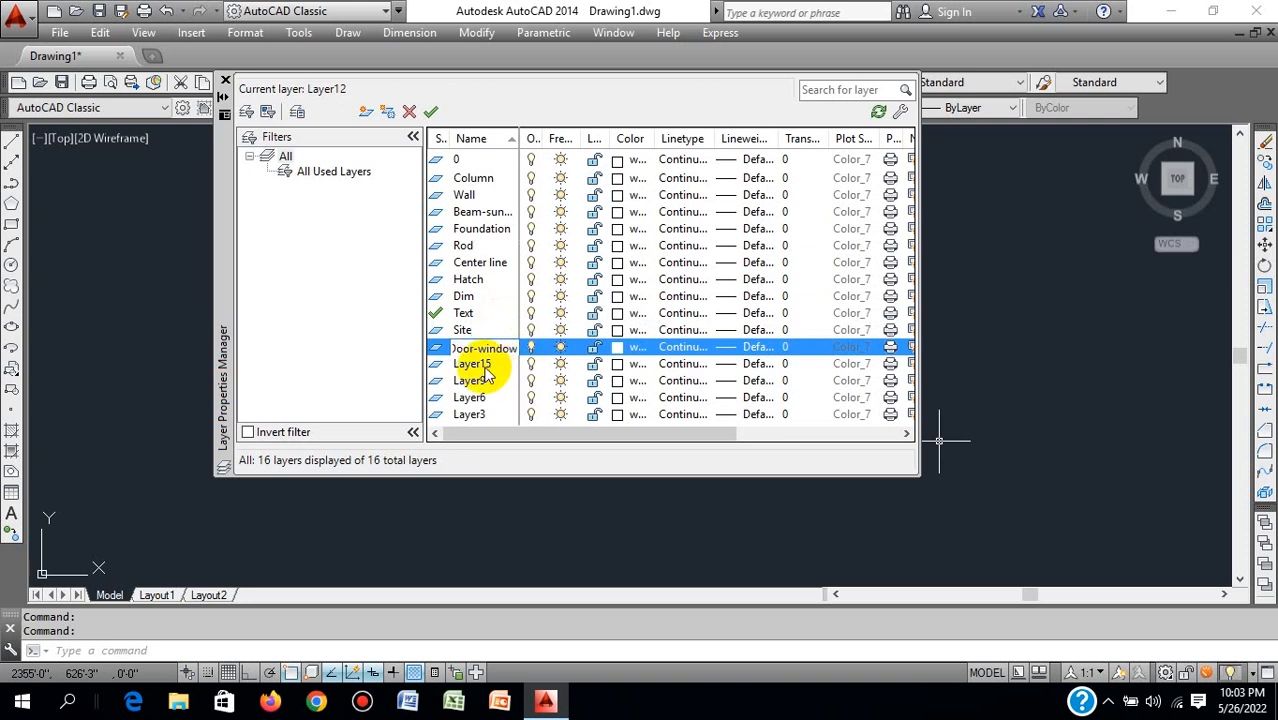
- Rename Layer15 as Stair and Layer9 as Line
left_click(496, 367)
left_click(498, 366)
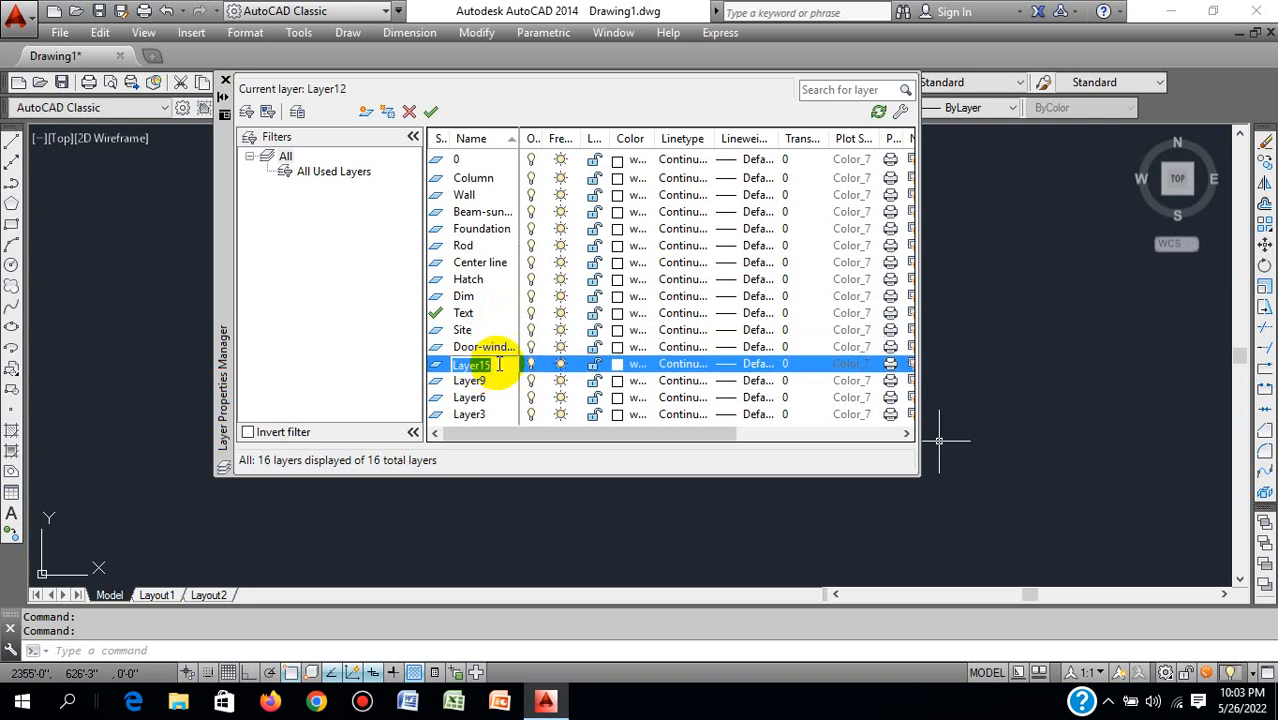
type("Stair")
double_click(495, 381)
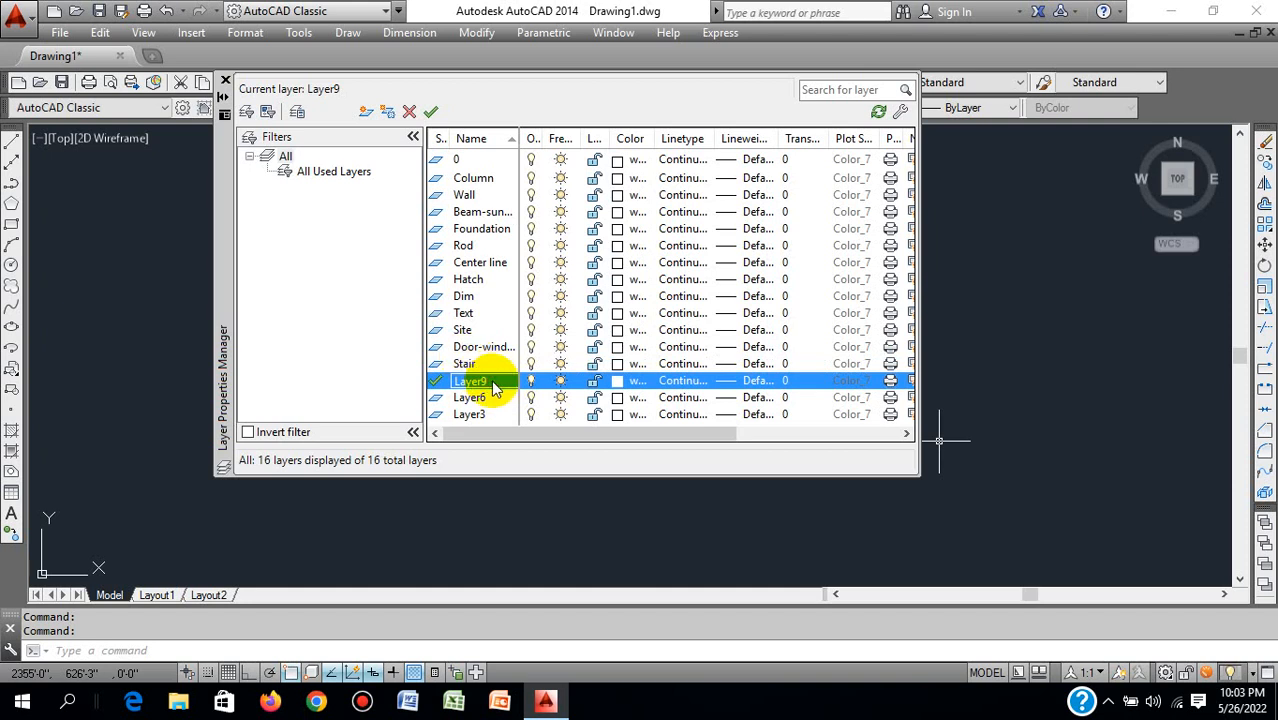
left_click(494, 381)
type("Line")
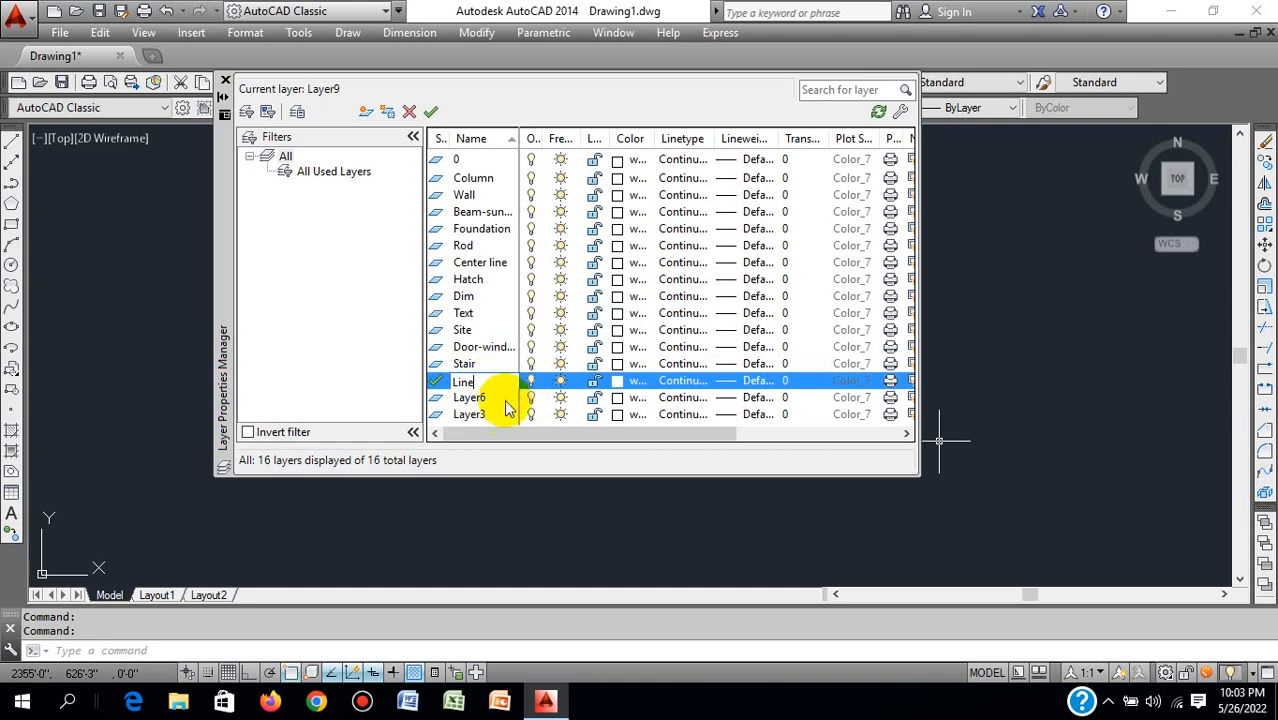
- Rename Layer6 as Others
double_click(488, 398)
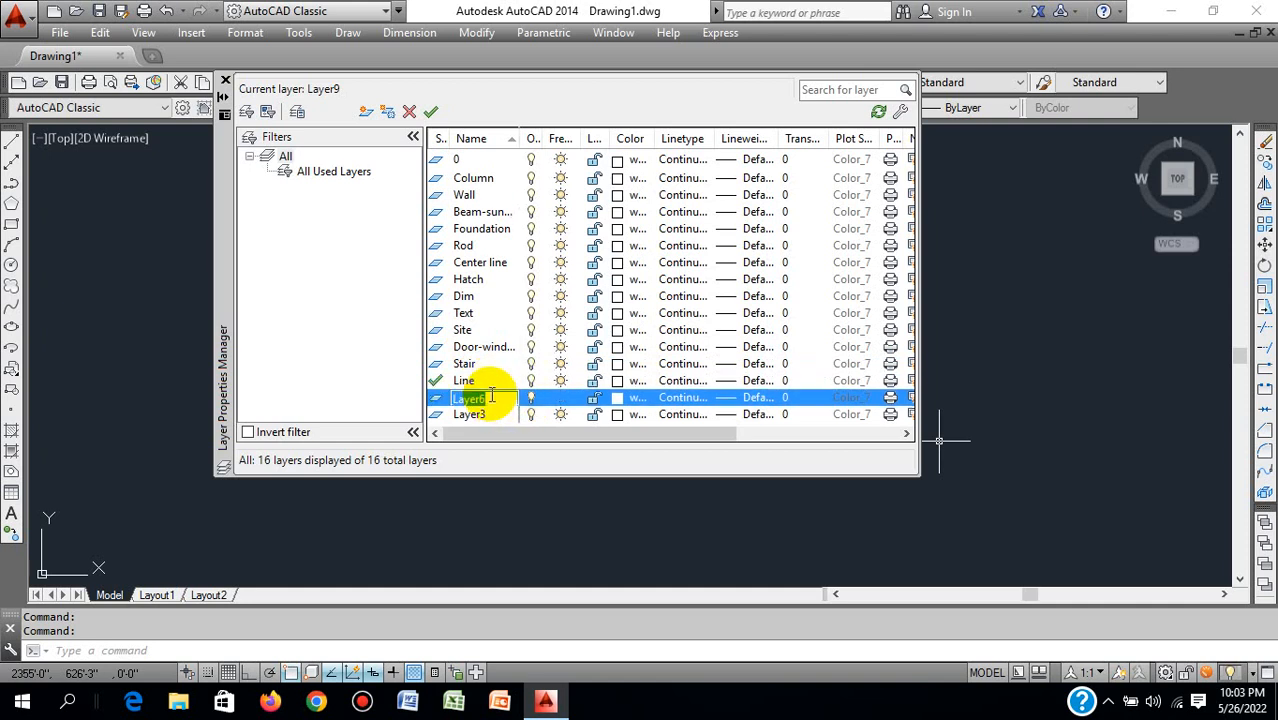
type("Ot")
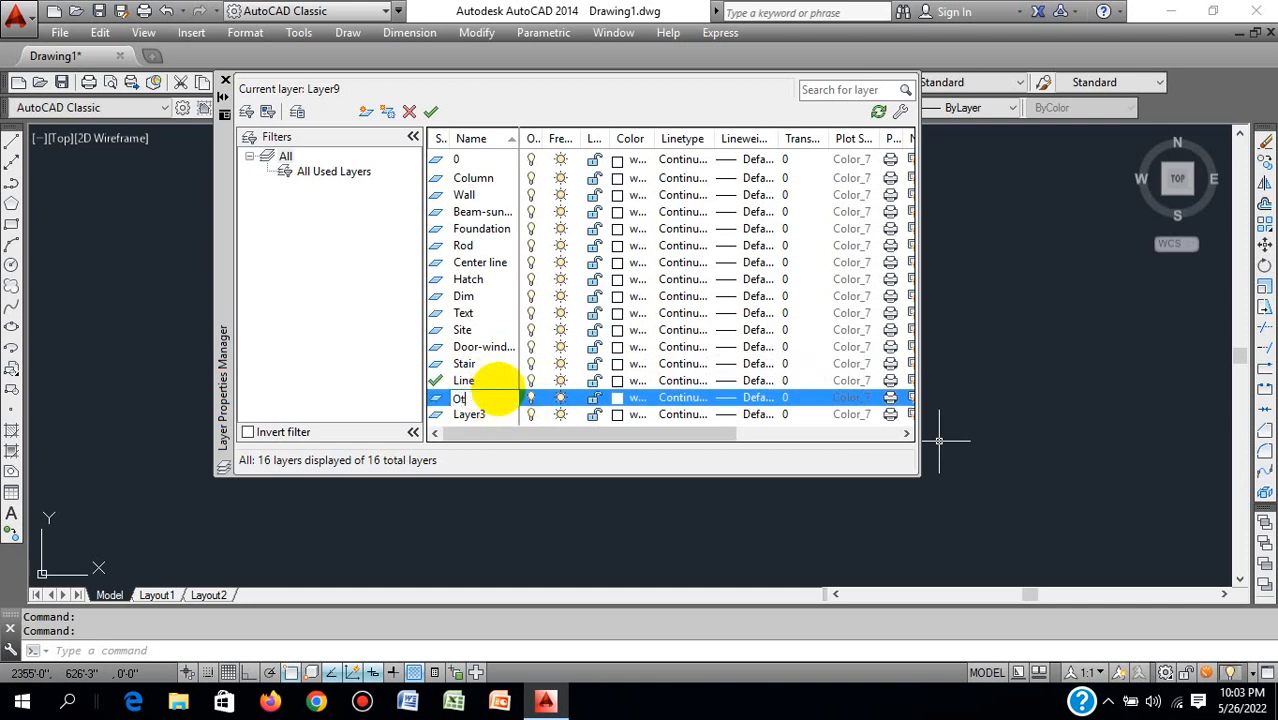
type("hers")
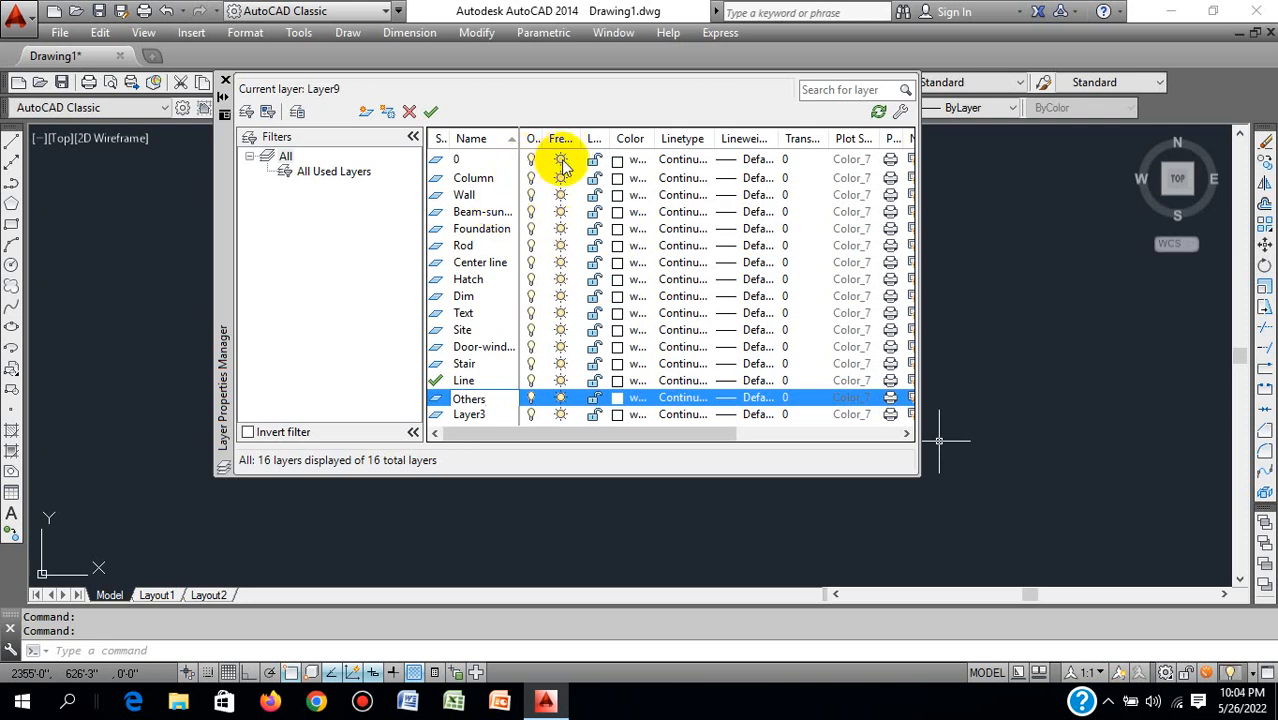
- Set the Column layer's color to index 10 and the Beam-sunshade layer's color to index 130
left_click(619, 178)
left_click(493, 287)
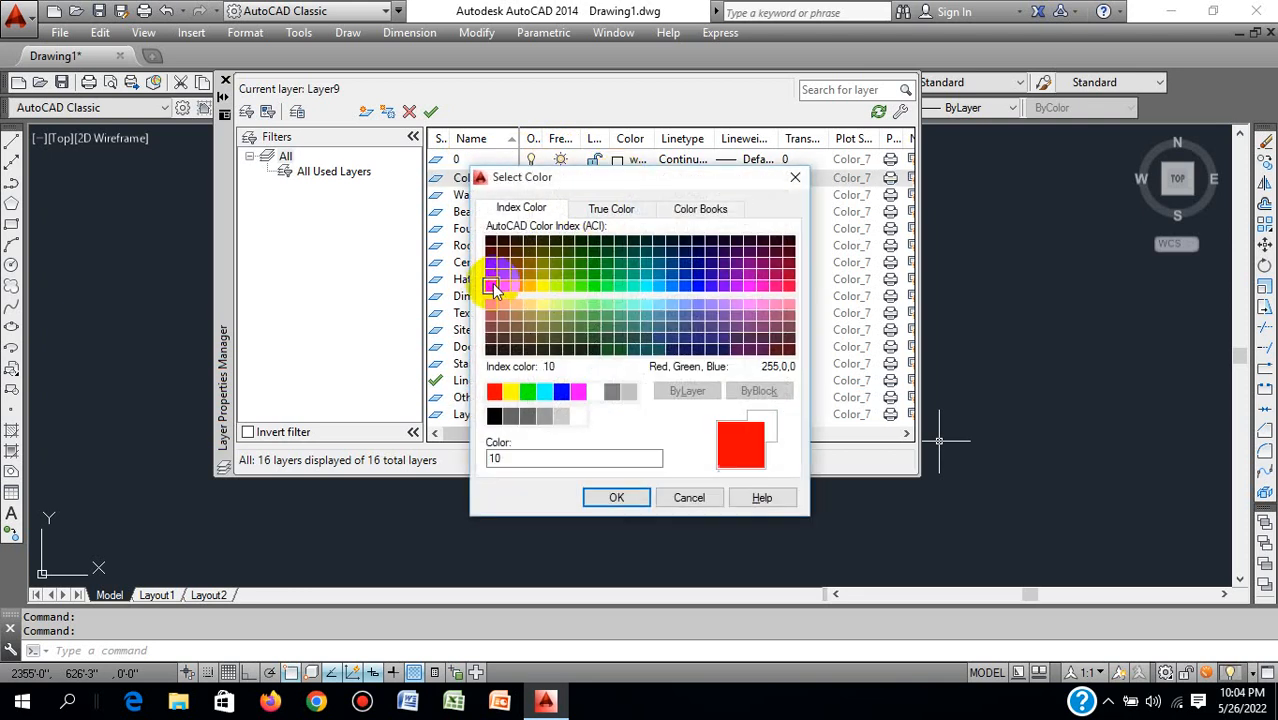
left_click(618, 497)
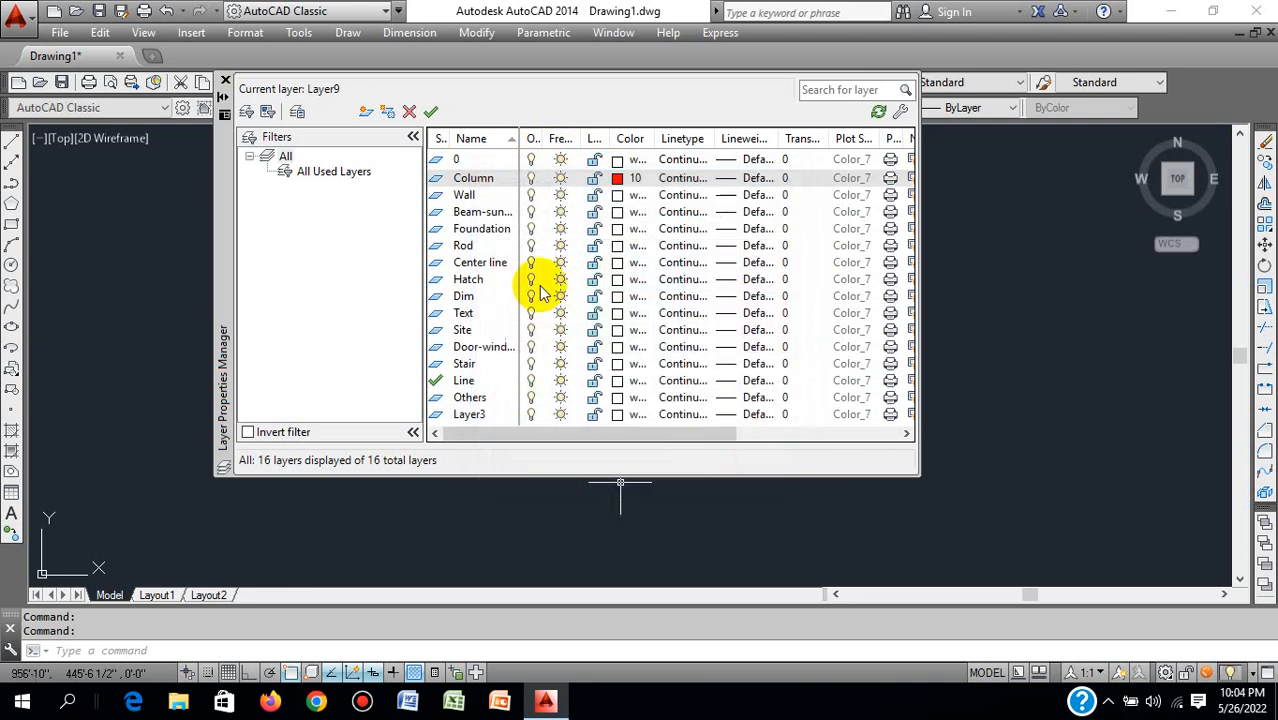
left_click(618, 211)
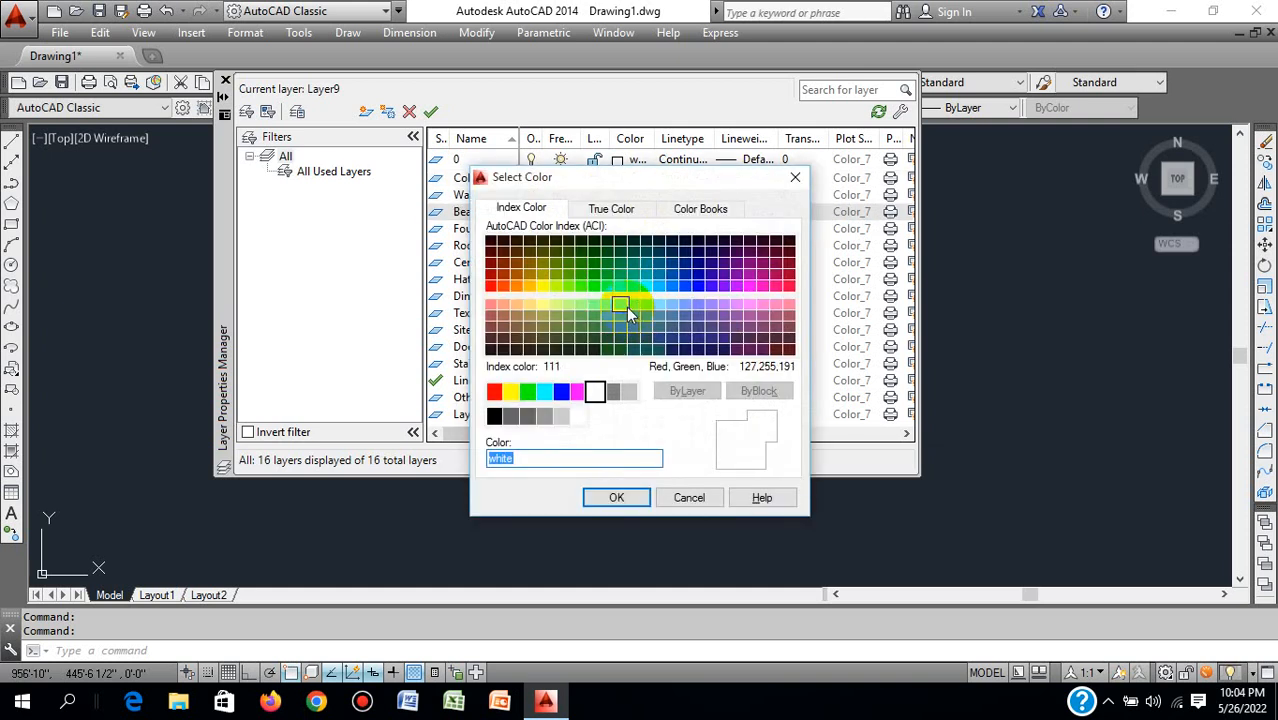
left_click(620, 304)
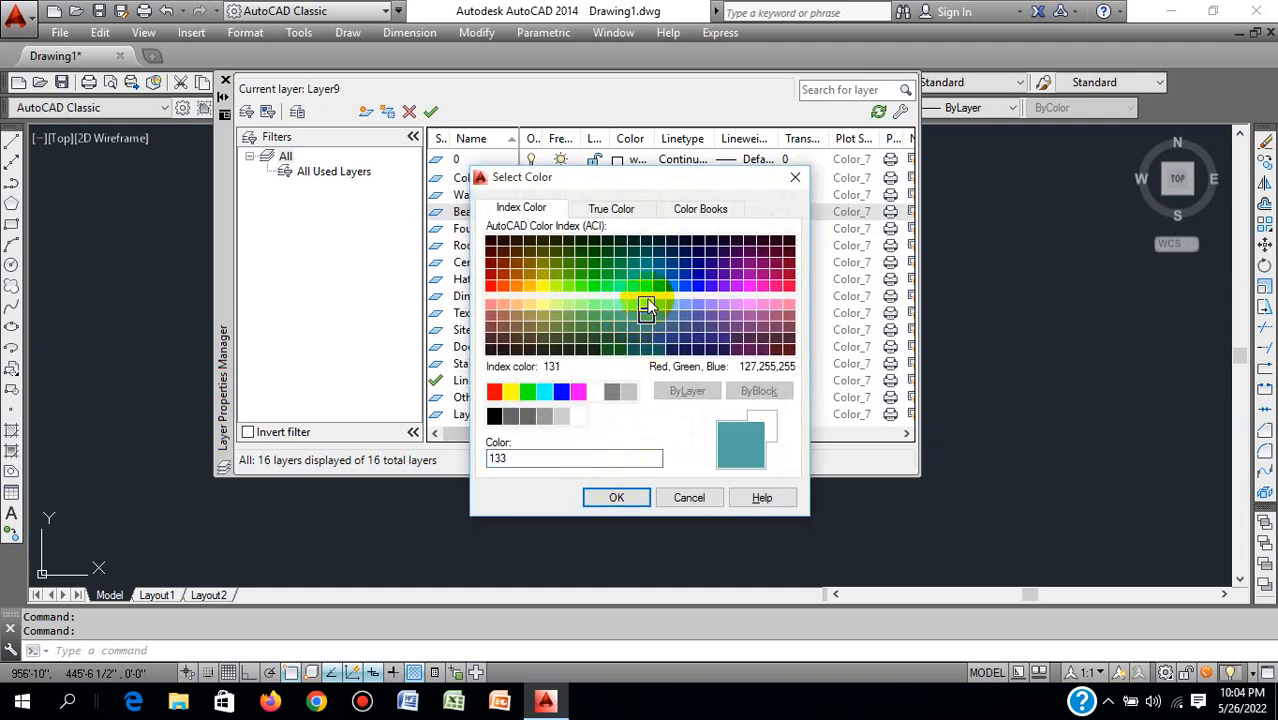
left_click(646, 286)
left_click(617, 497)
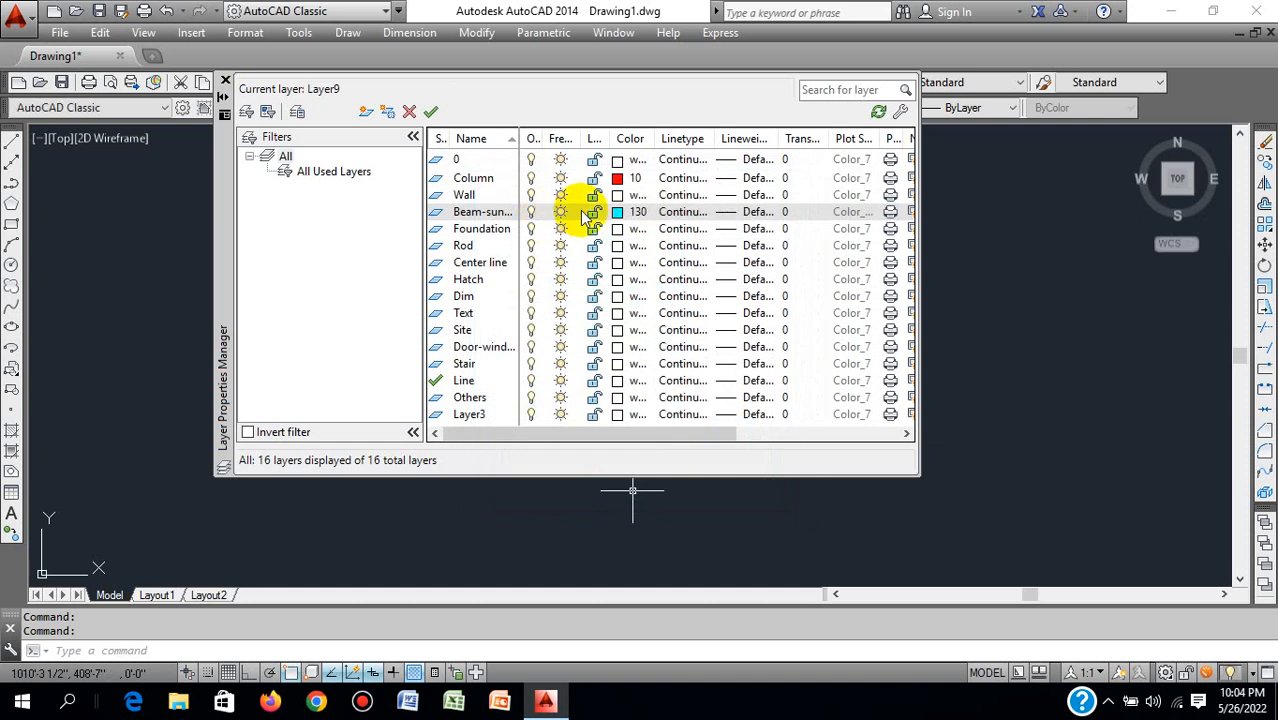
- Set the Foundation layer's color to index 60 and the Center line layer's color to index 134
left_click(616, 229)
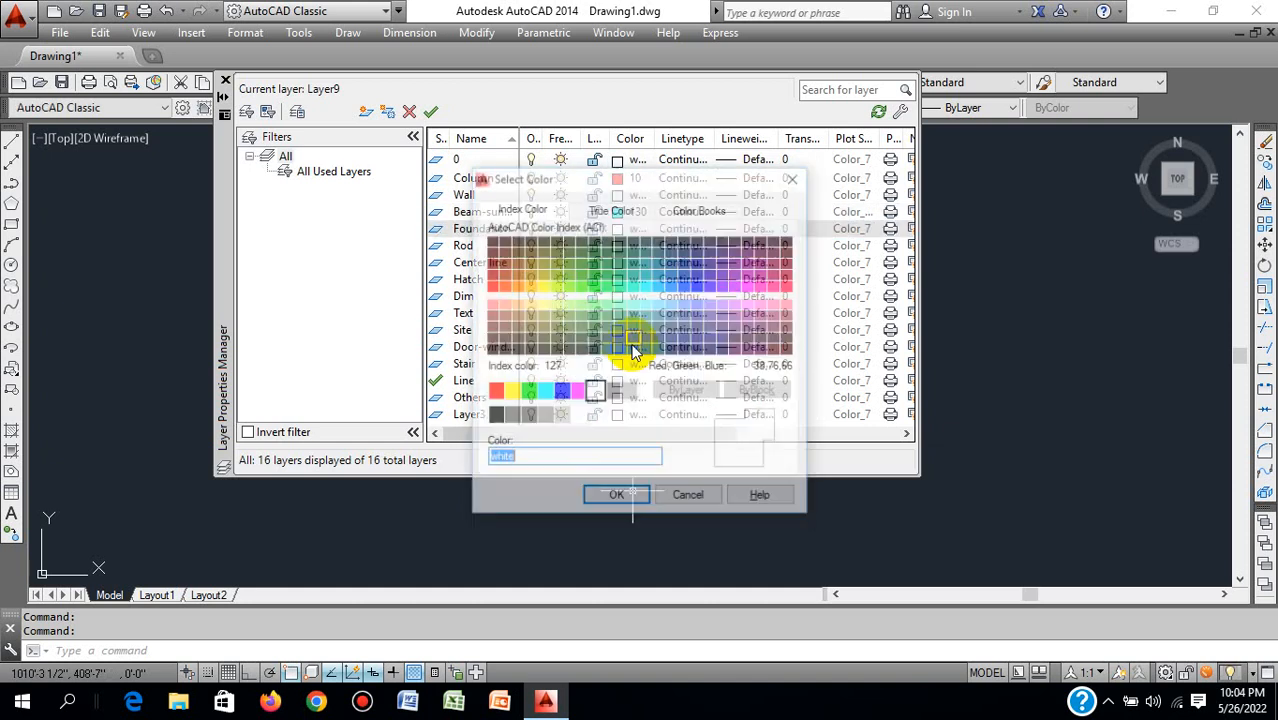
left_click(554, 286)
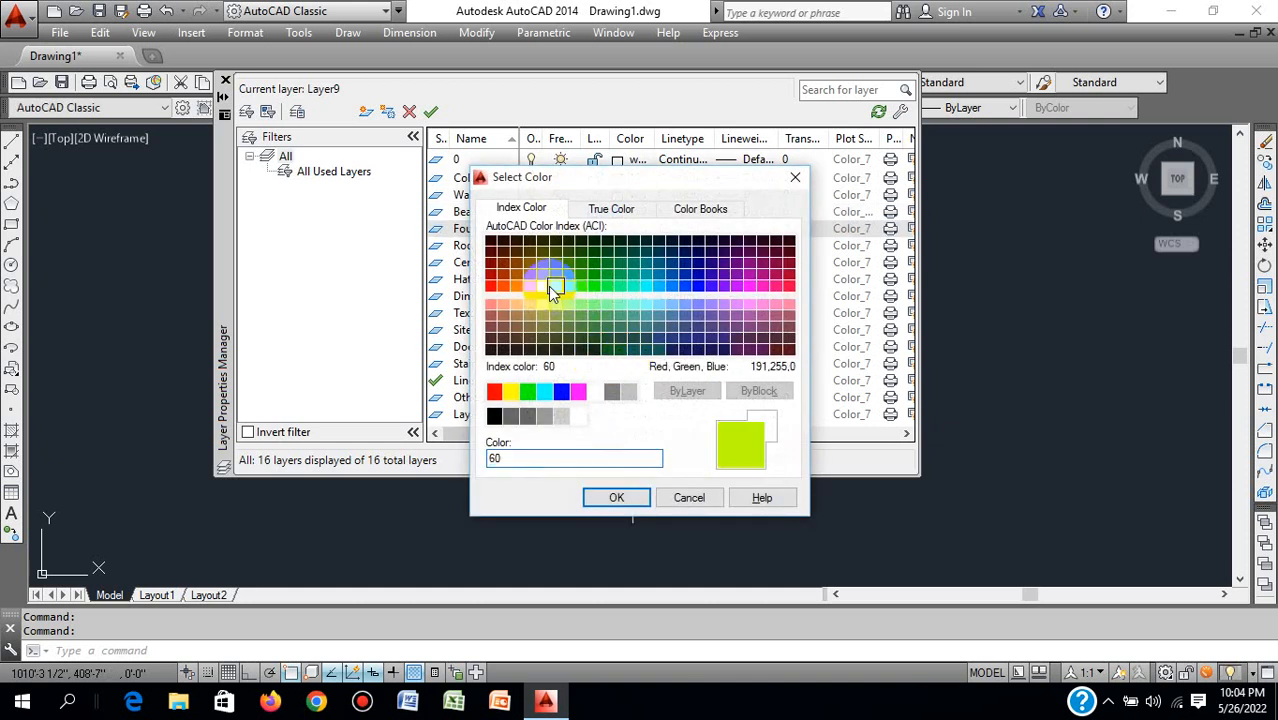
left_click(630, 498)
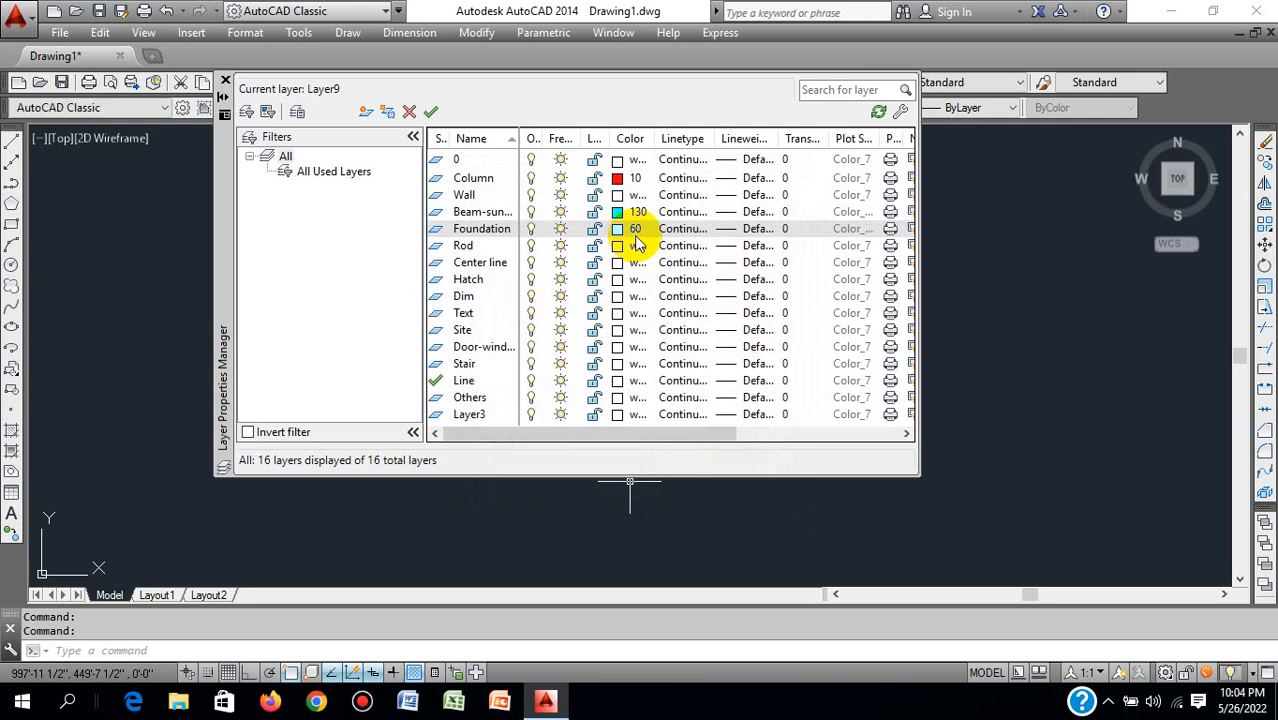
left_click(626, 262)
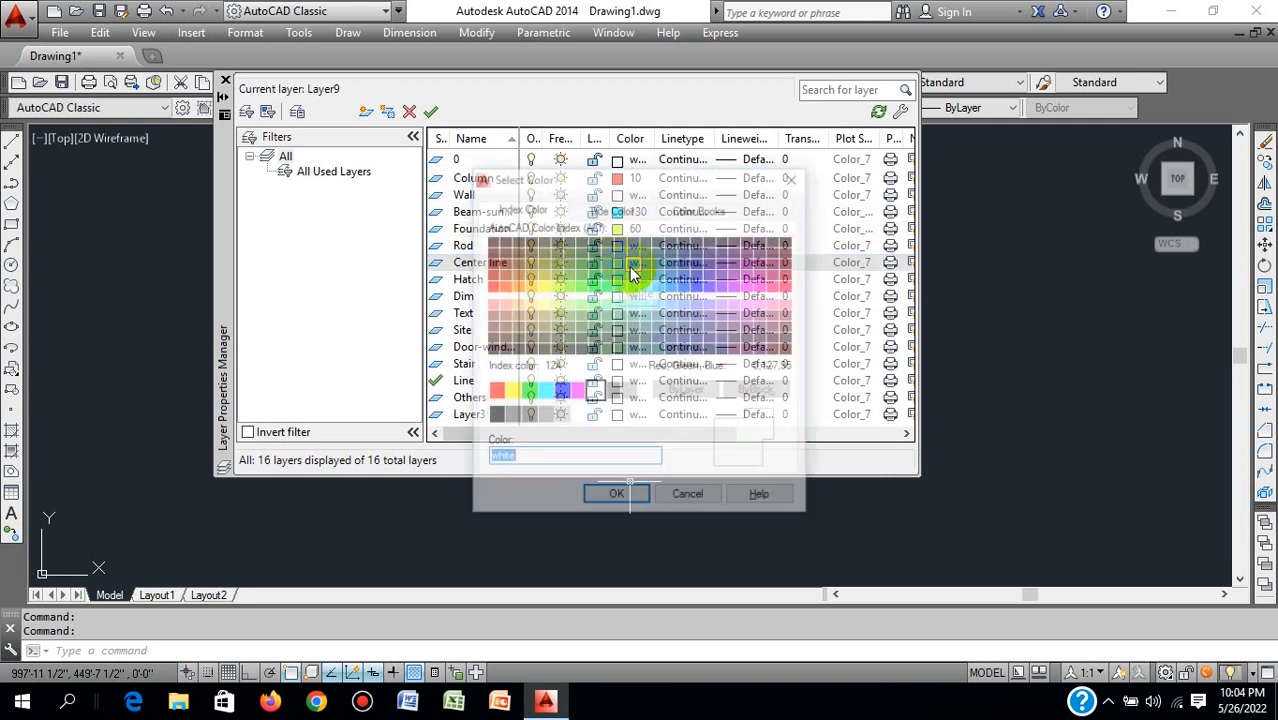
left_click(645, 265)
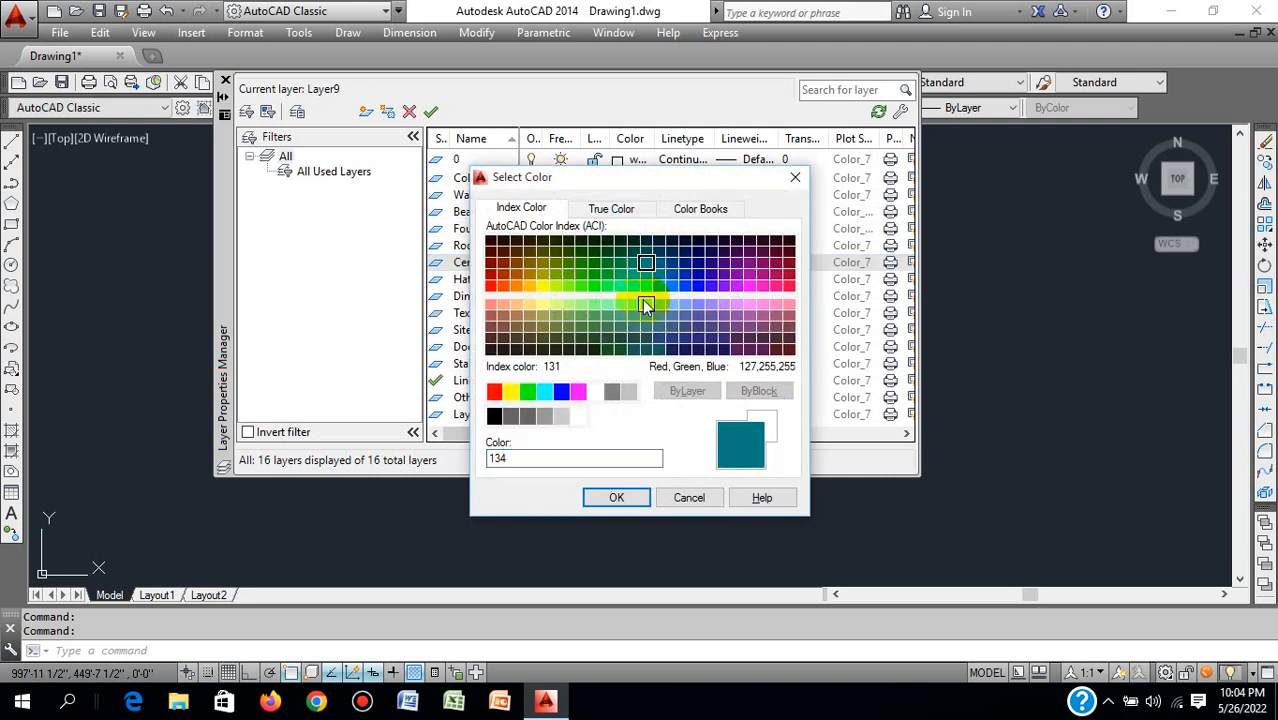
left_click(616, 497)
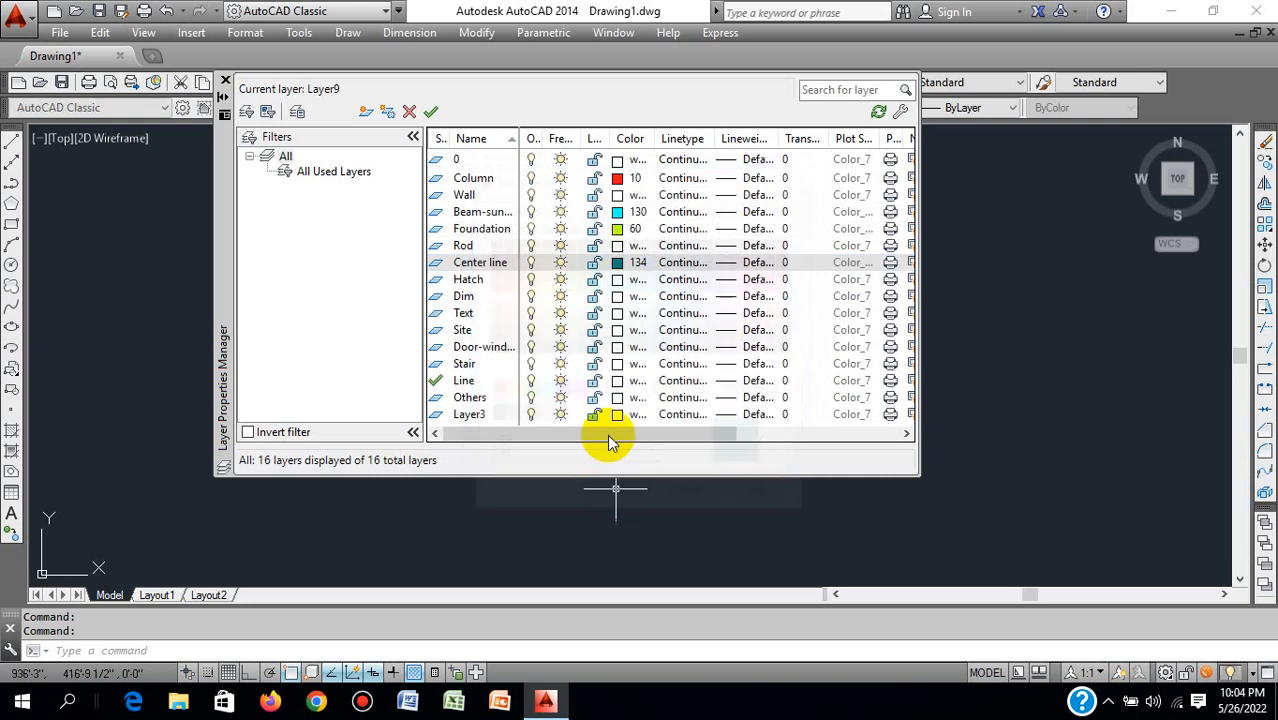
- Set the Hatch layer's color to index 84 and the Text layer's color to index 201
left_click(617, 280)
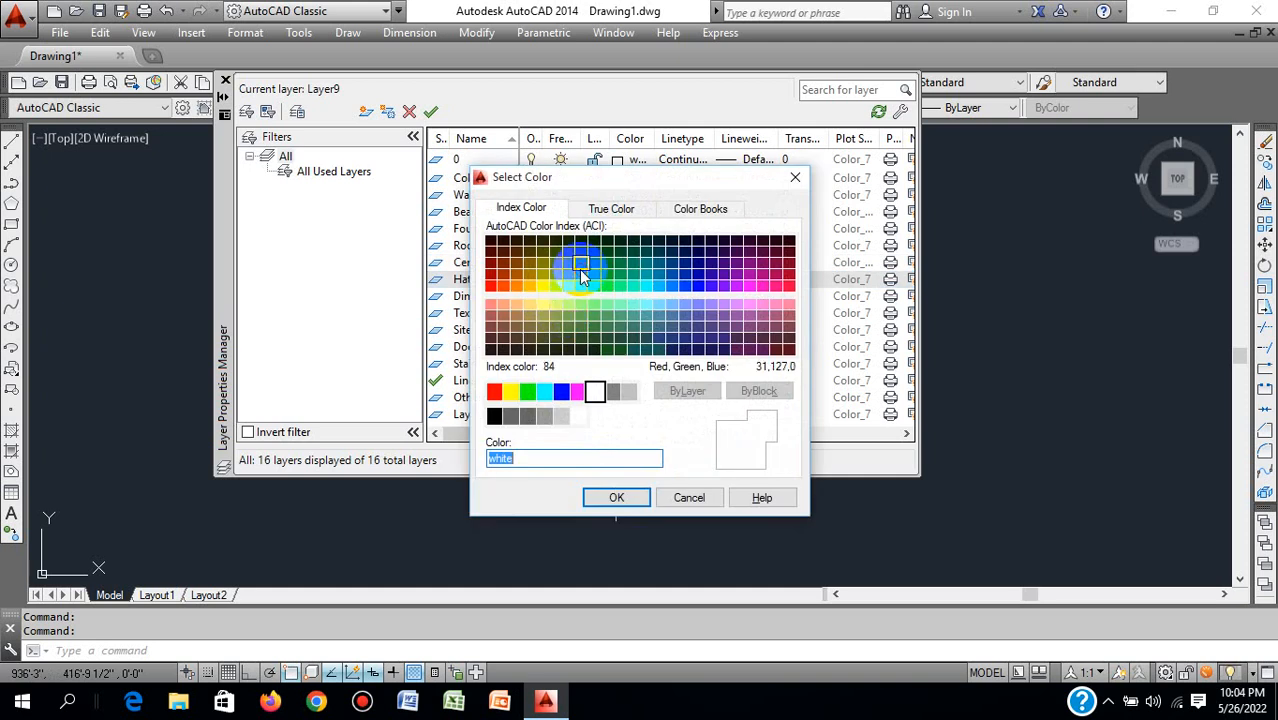
left_click(580, 264)
left_click(610, 497)
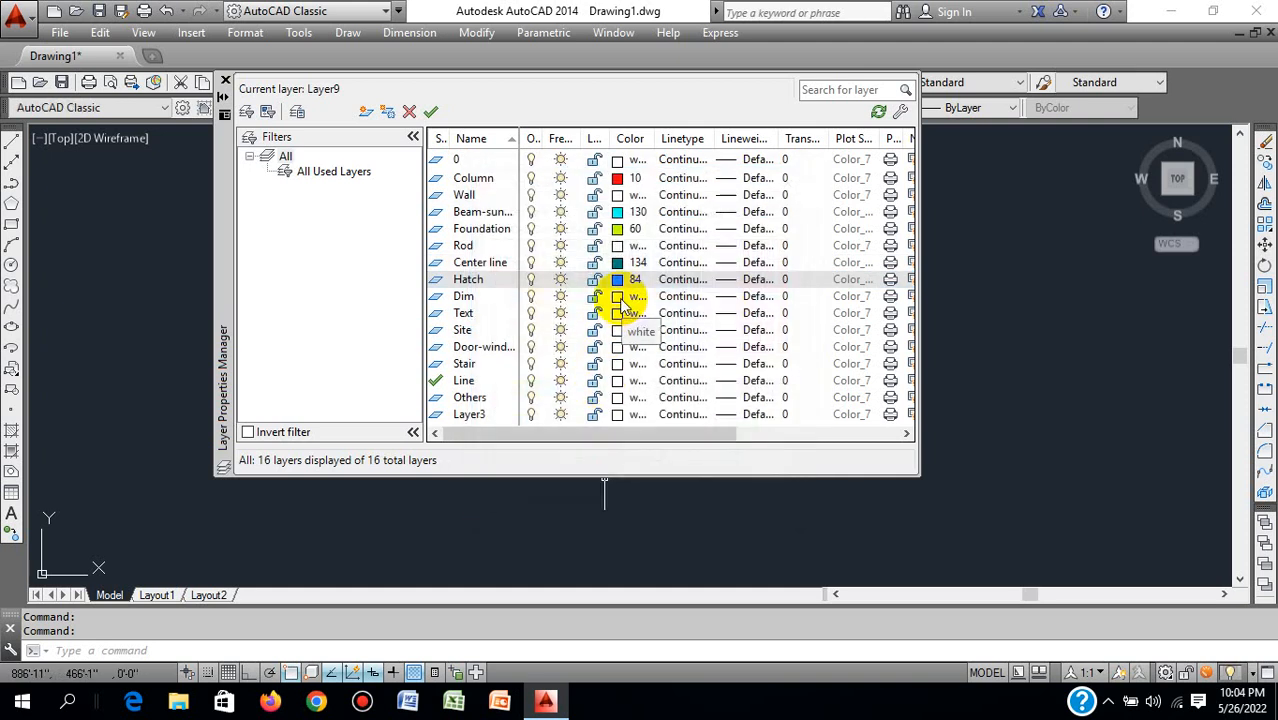
left_click(621, 314)
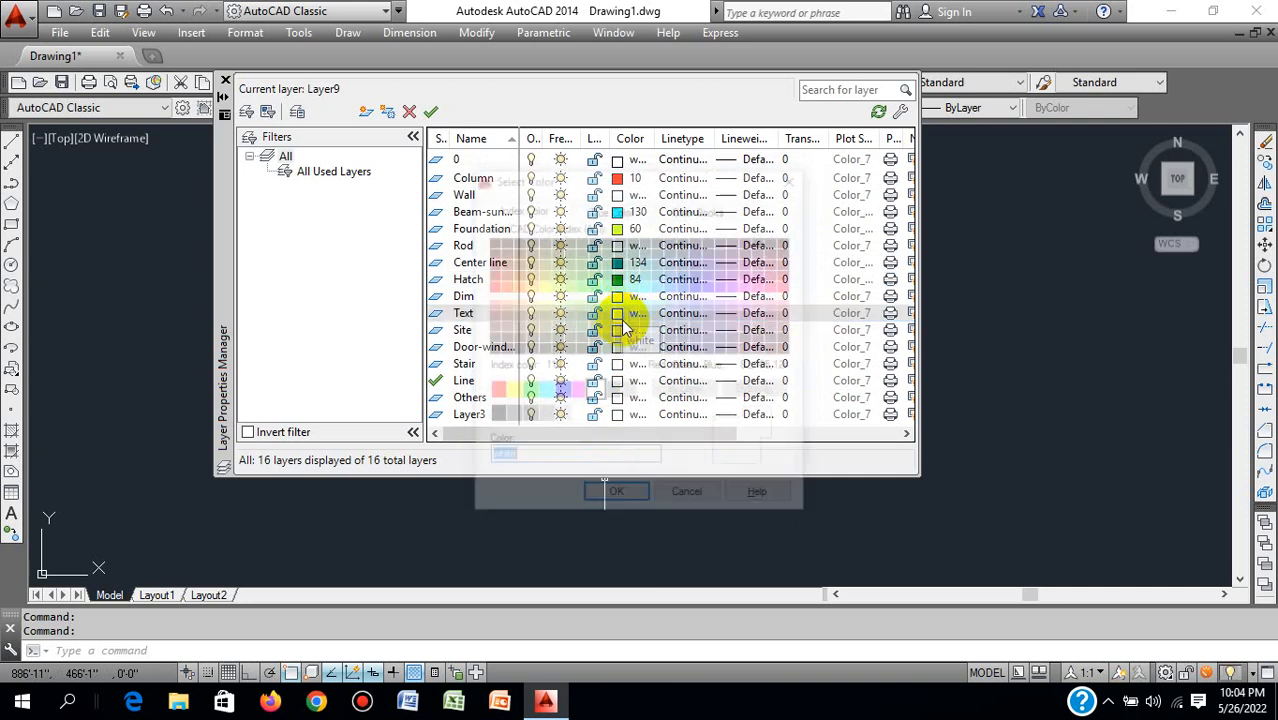
left_click(737, 304)
left_click(621, 497)
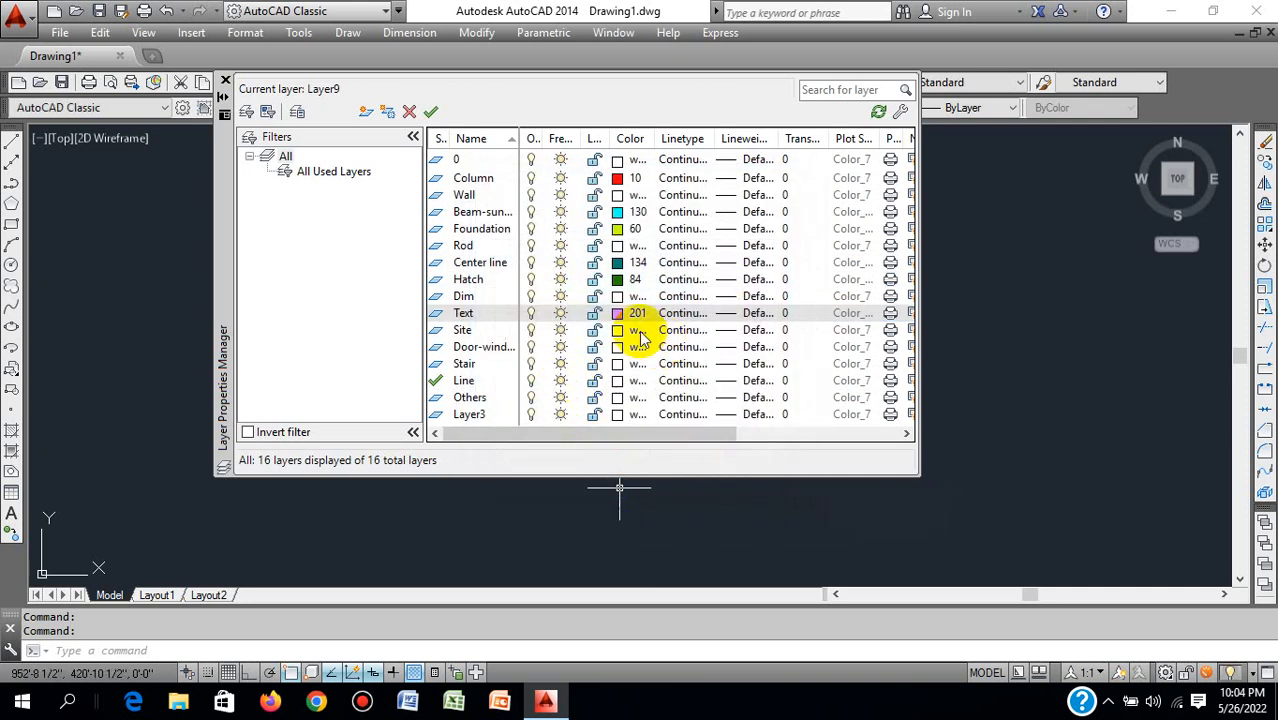
- Set the Door-window layer's color to index 221 and the Stair layer's color to index 67
left_click(622, 347)
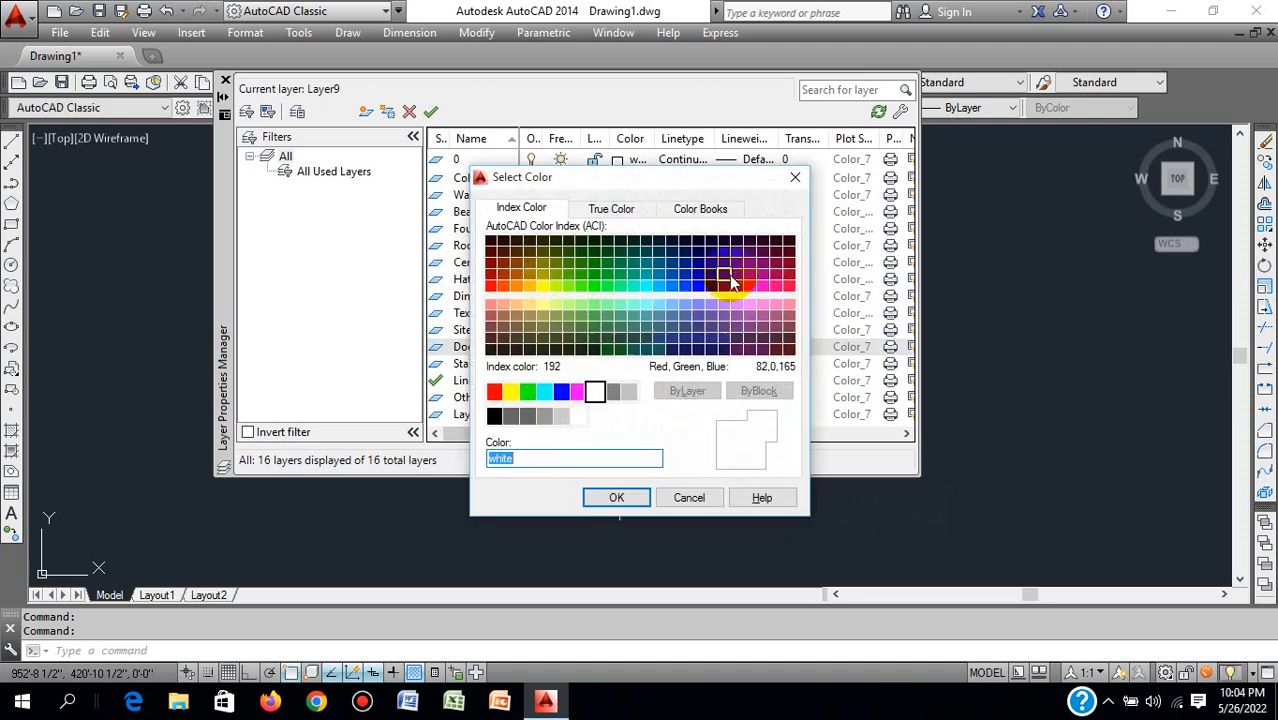
left_click(763, 296)
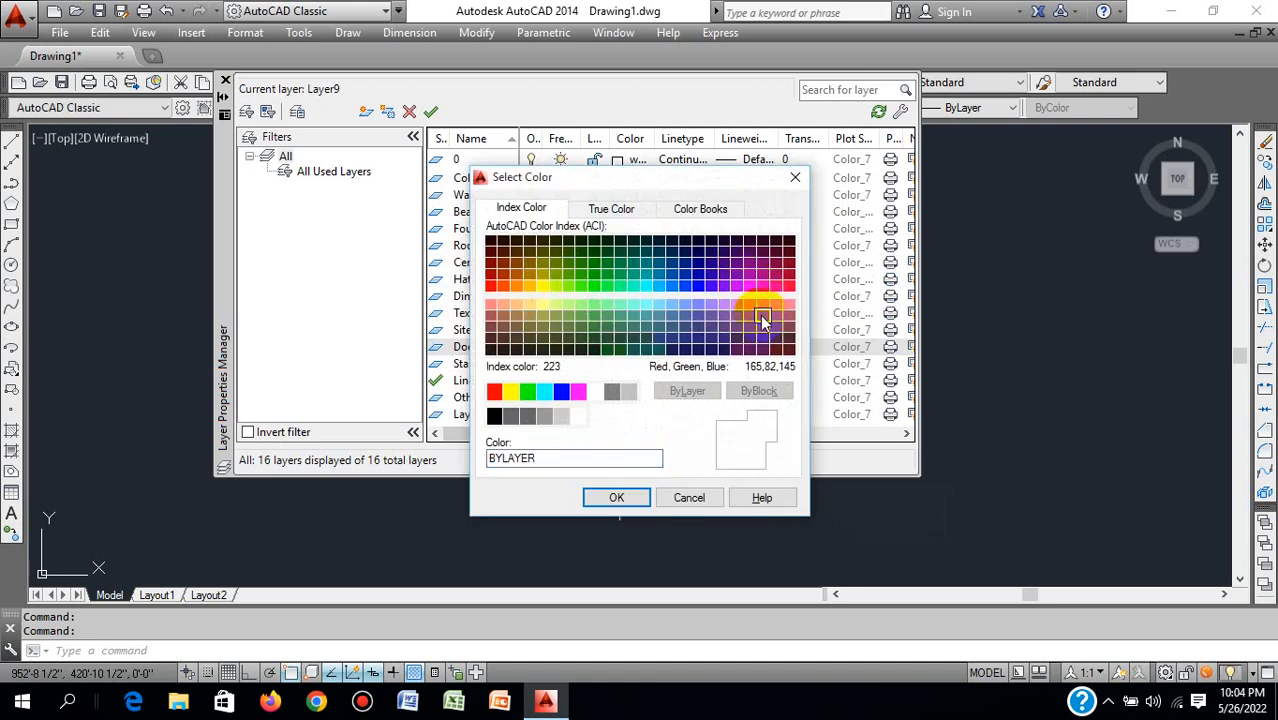
left_click(762, 303)
left_click(616, 498)
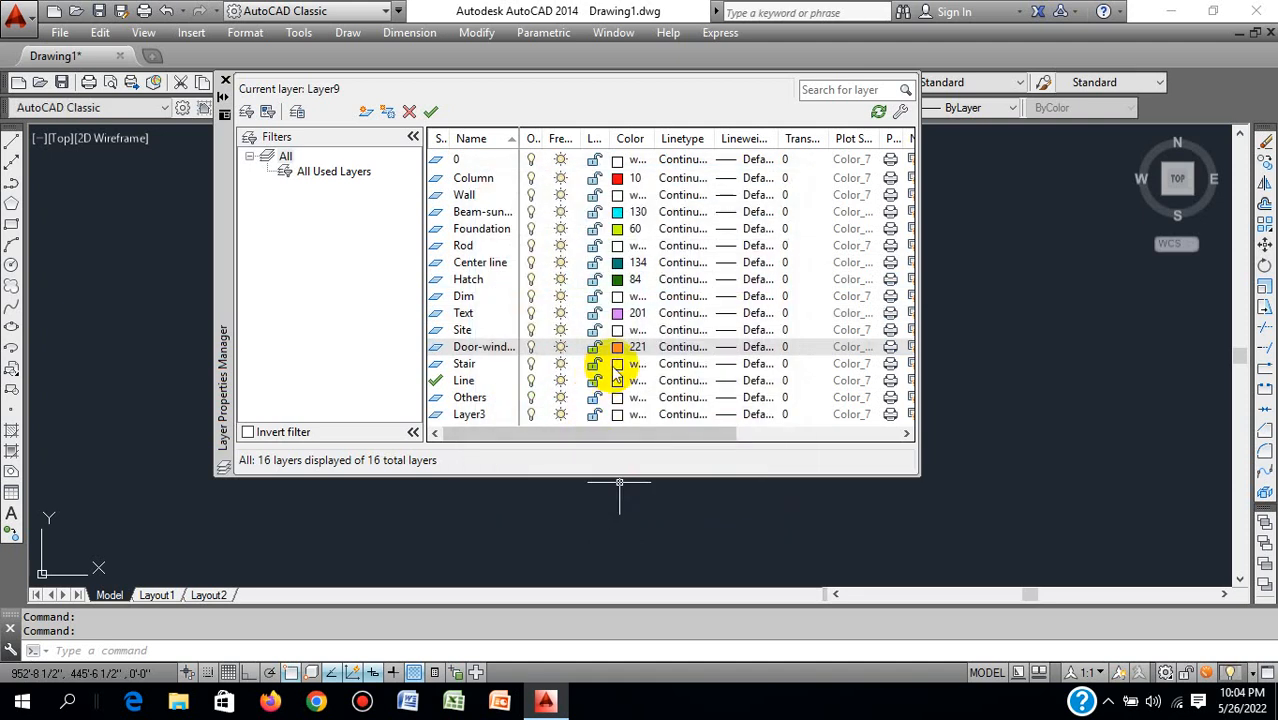
left_click(617, 366)
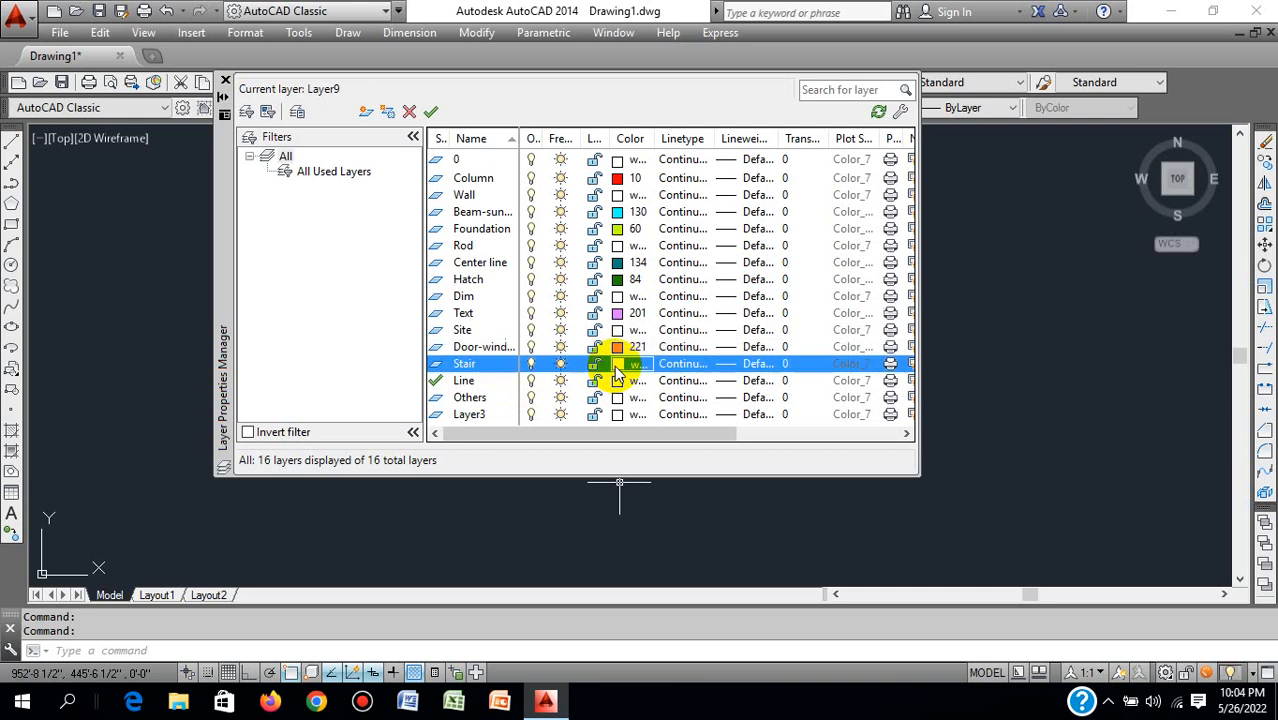
left_click(617, 372)
left_click(658, 340)
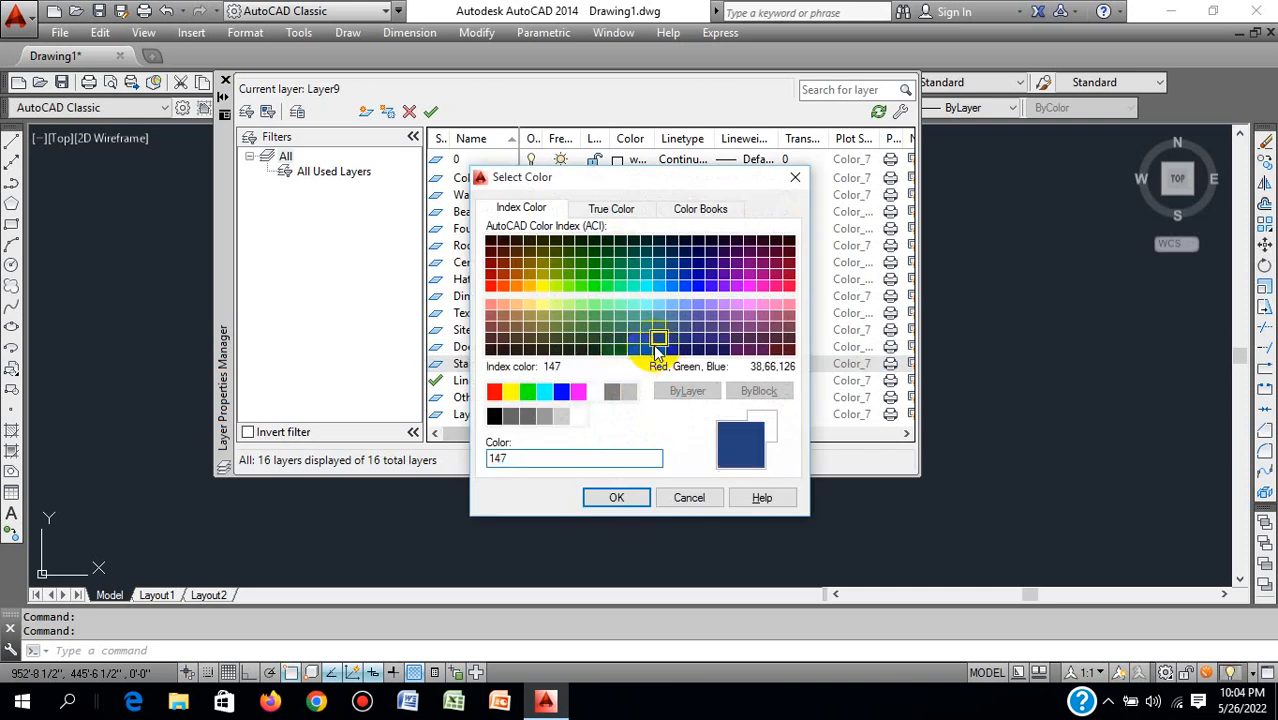
left_click(556, 338)
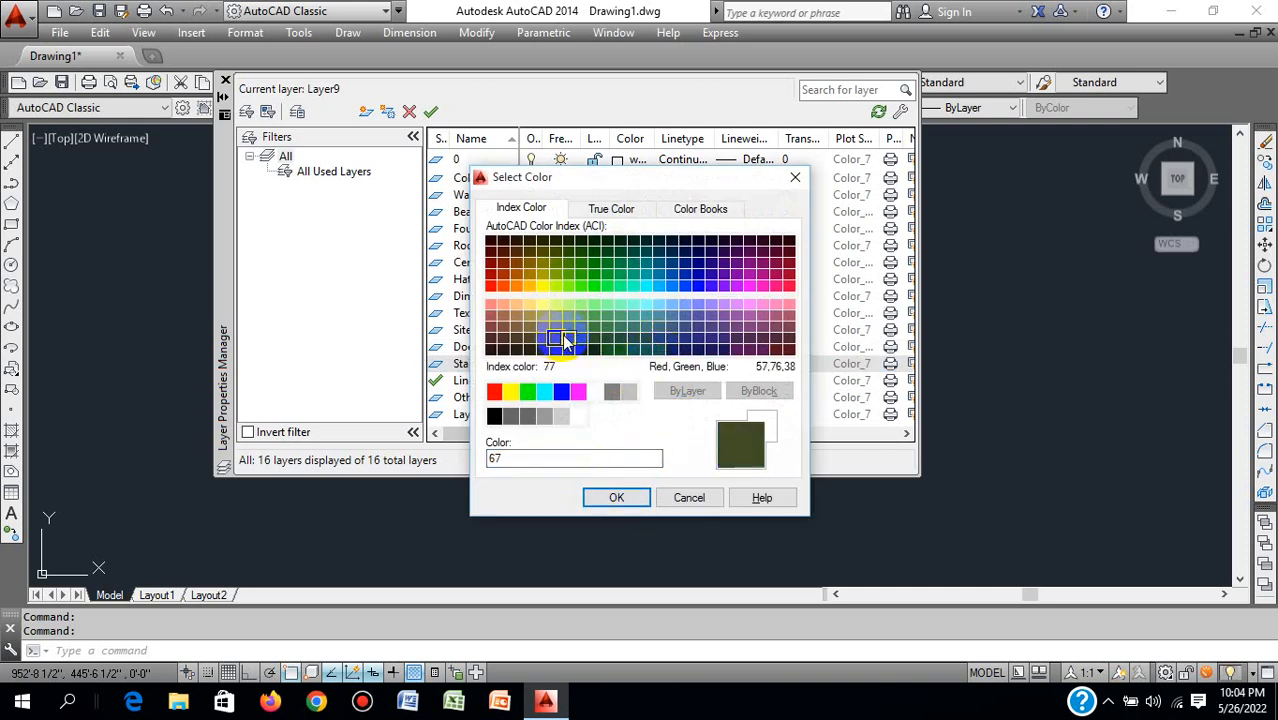
left_click(612, 498)
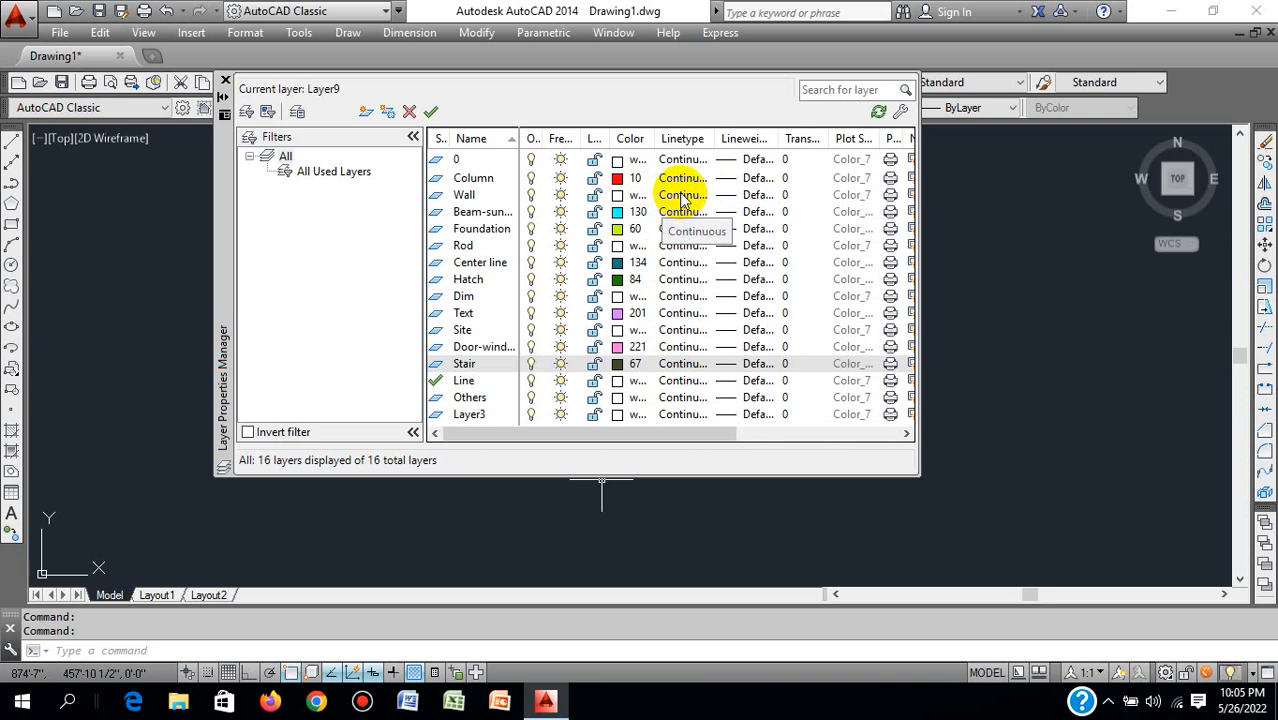
- Load the DASHED2 linetype from acad.lin and assign it to the Beam-sunshade layer
left_click(497, 212)
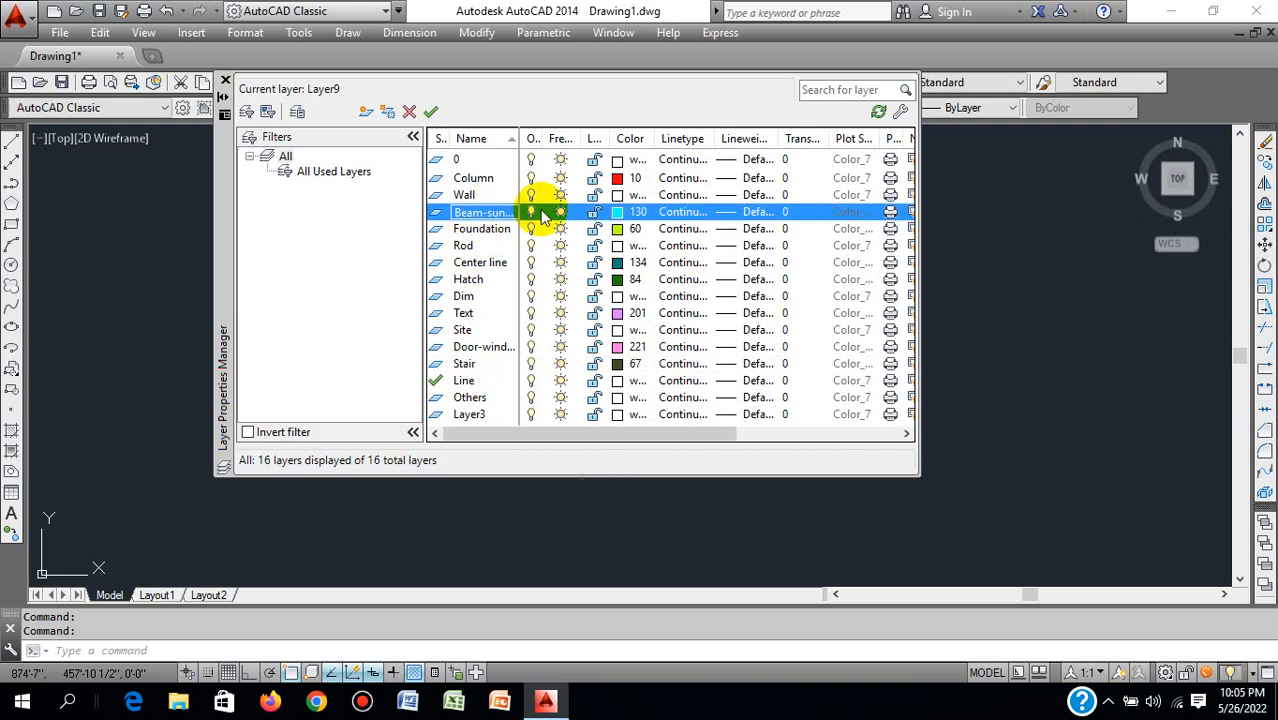
left_click(681, 212)
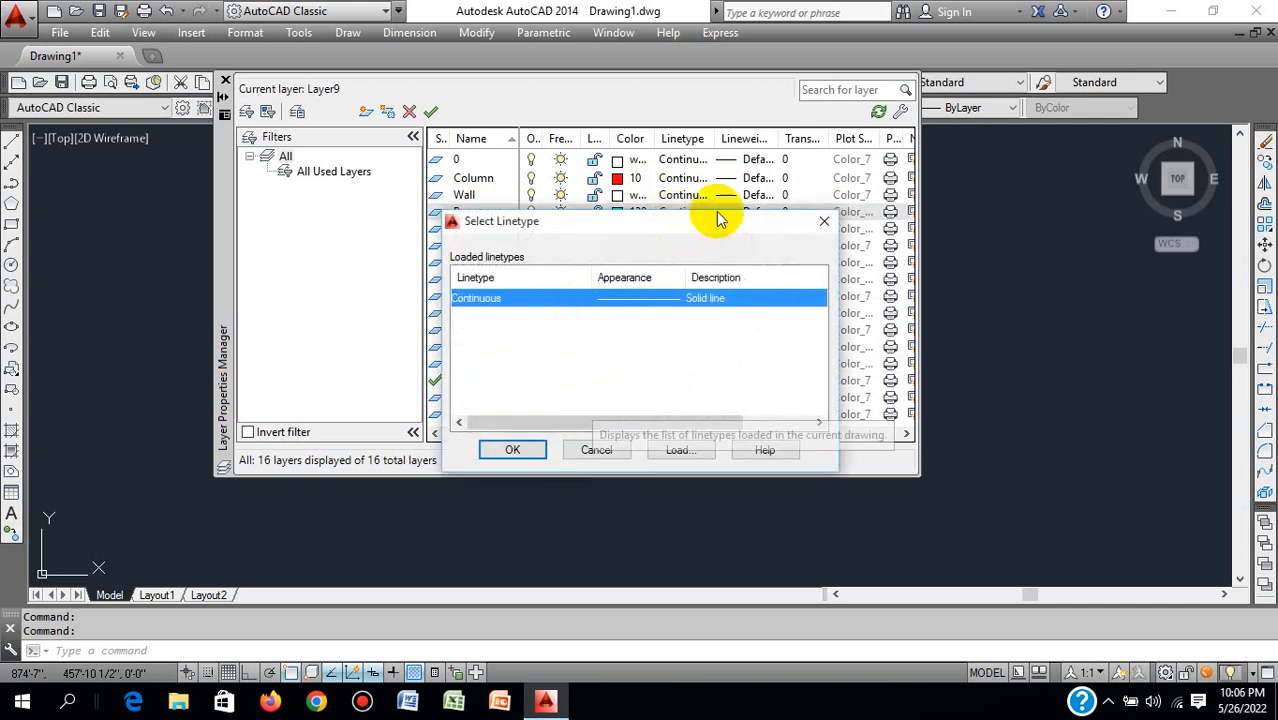
left_click(670, 451)
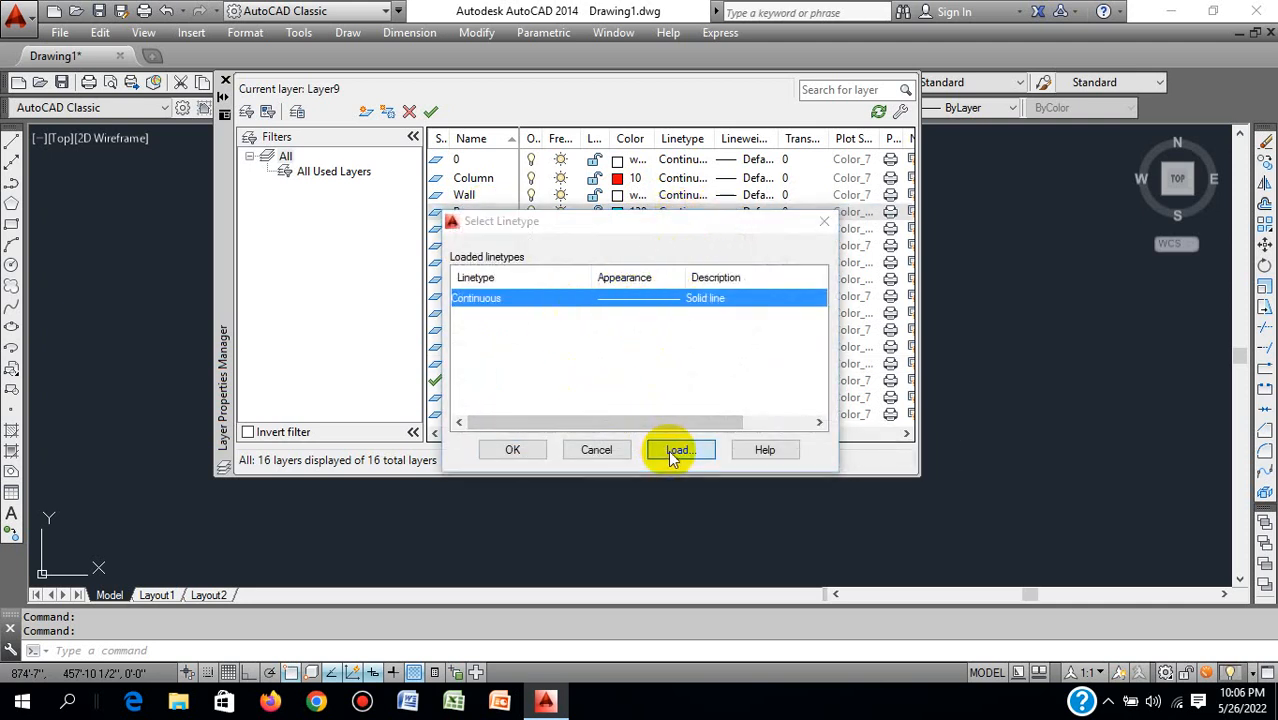
scroll(579, 399, "down", 7)
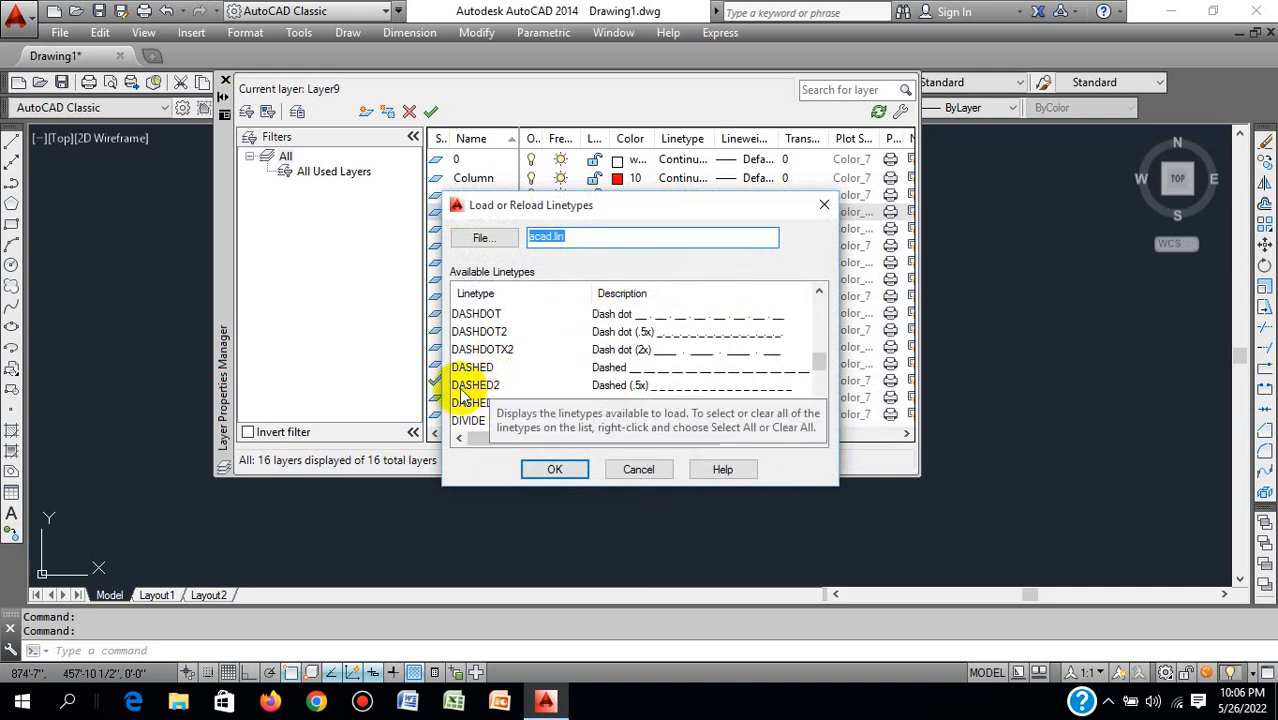
left_click(480, 385)
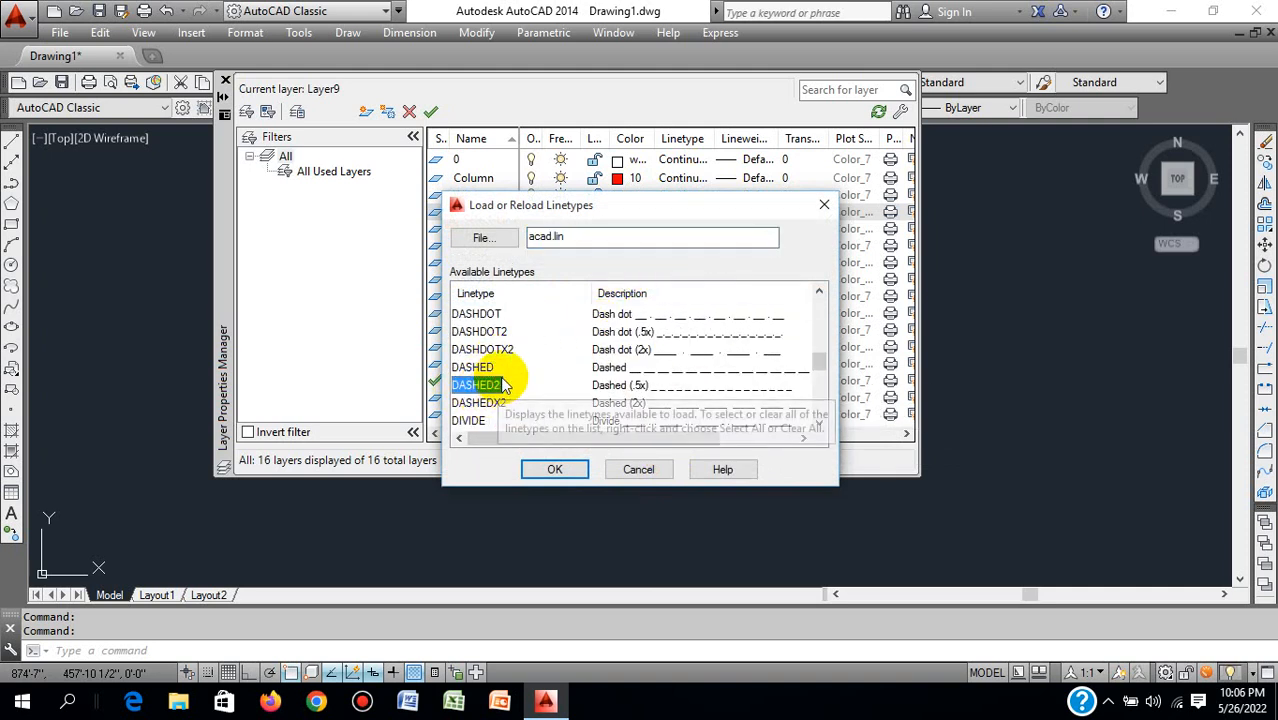
left_click(548, 468)
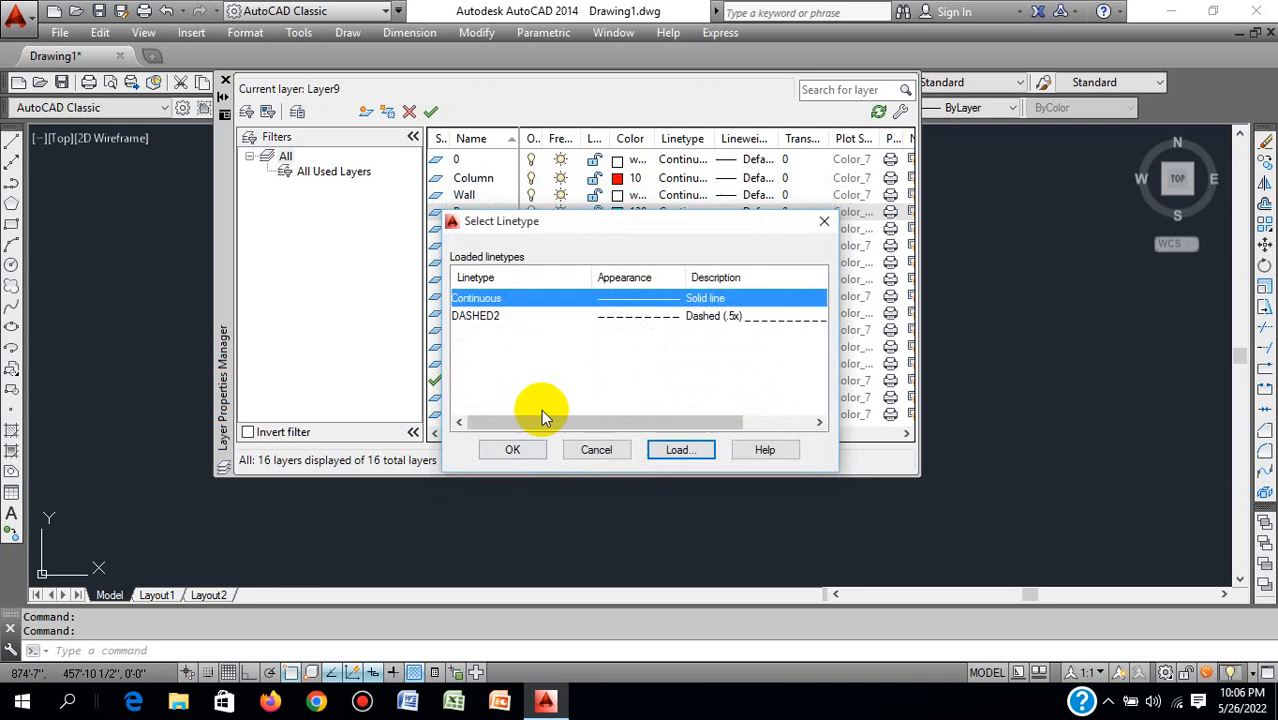
left_click(648, 318)
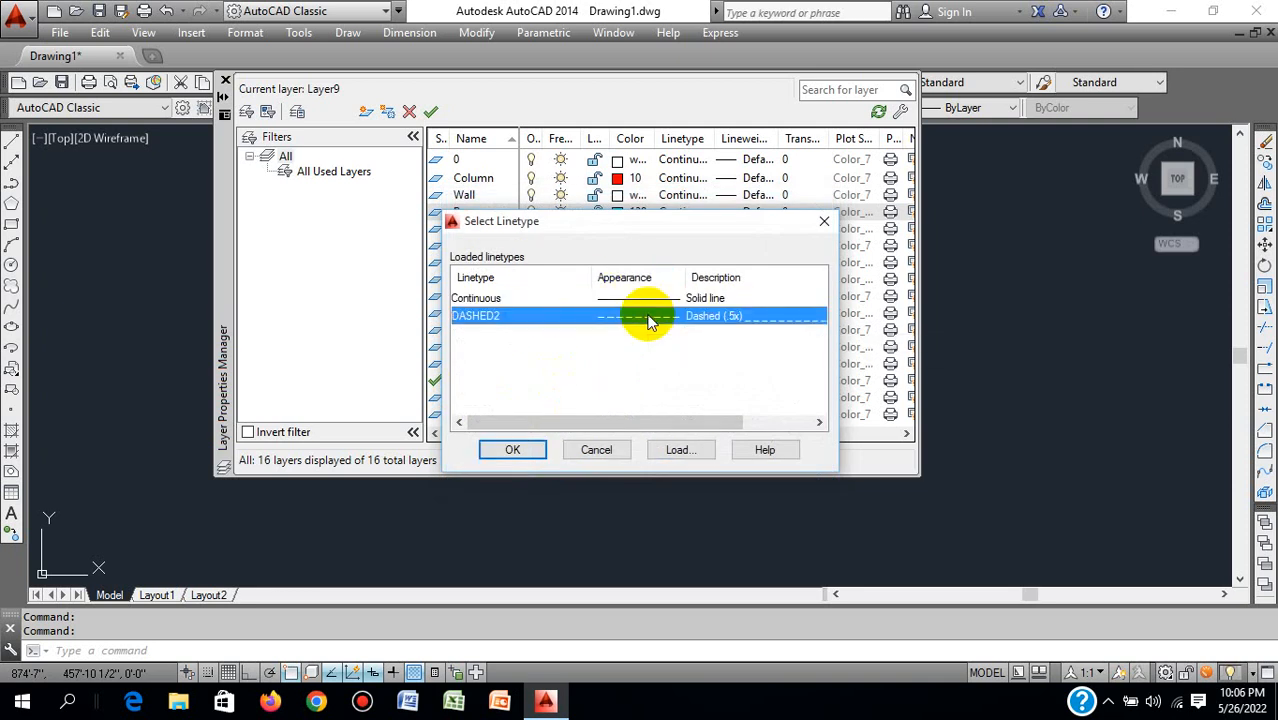
left_click(508, 449)
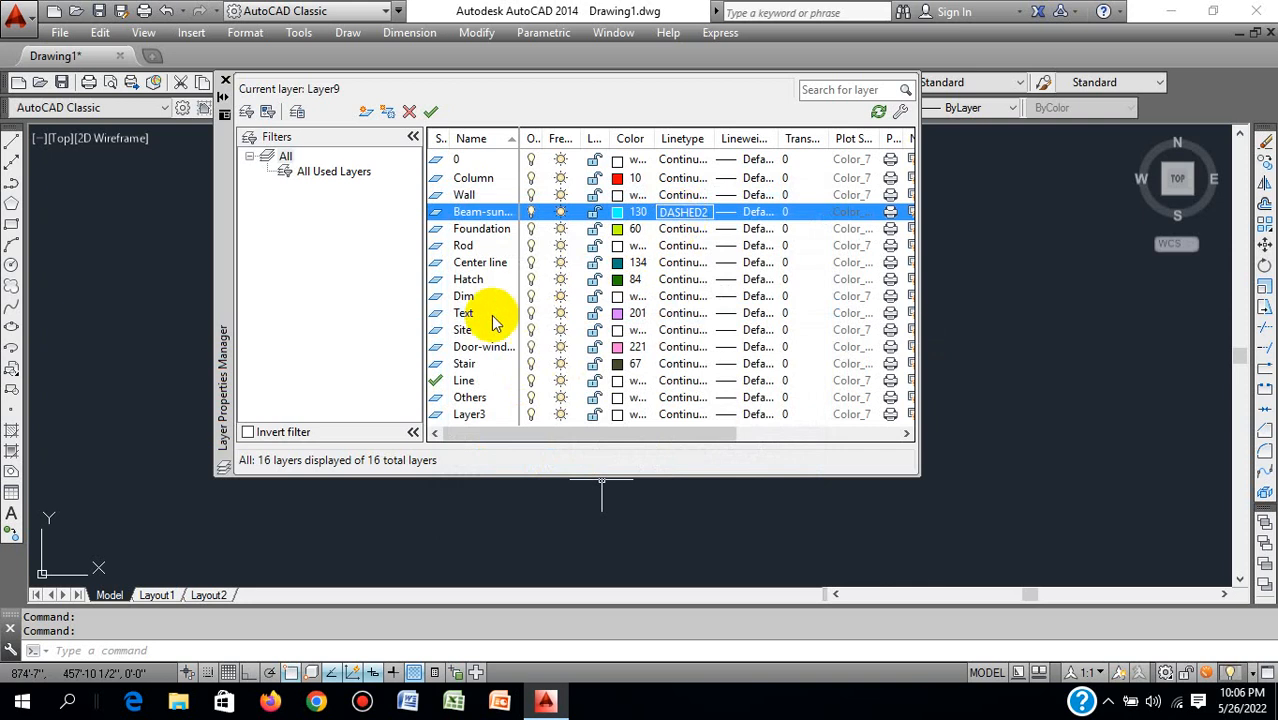
- Load the DASHDOT2 linetype from acad.lin and assign it to the Center line layer
left_click(492, 263)
left_click(682, 262)
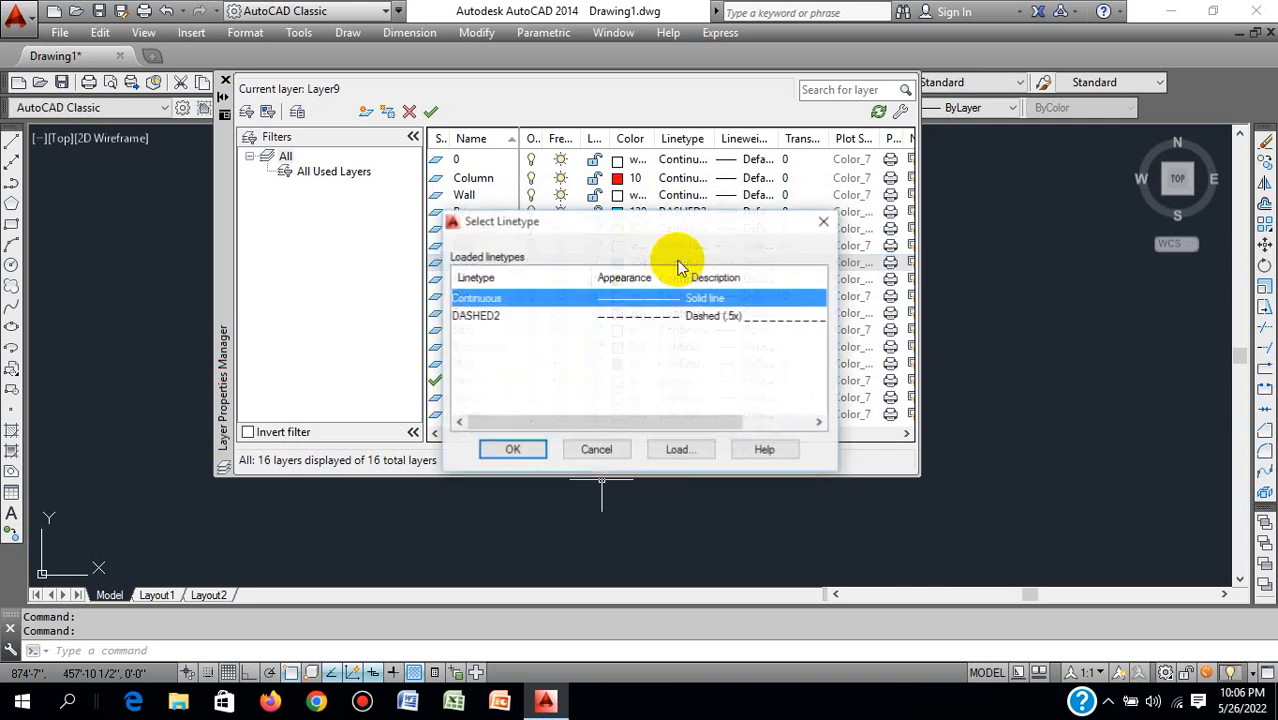
left_click(684, 451)
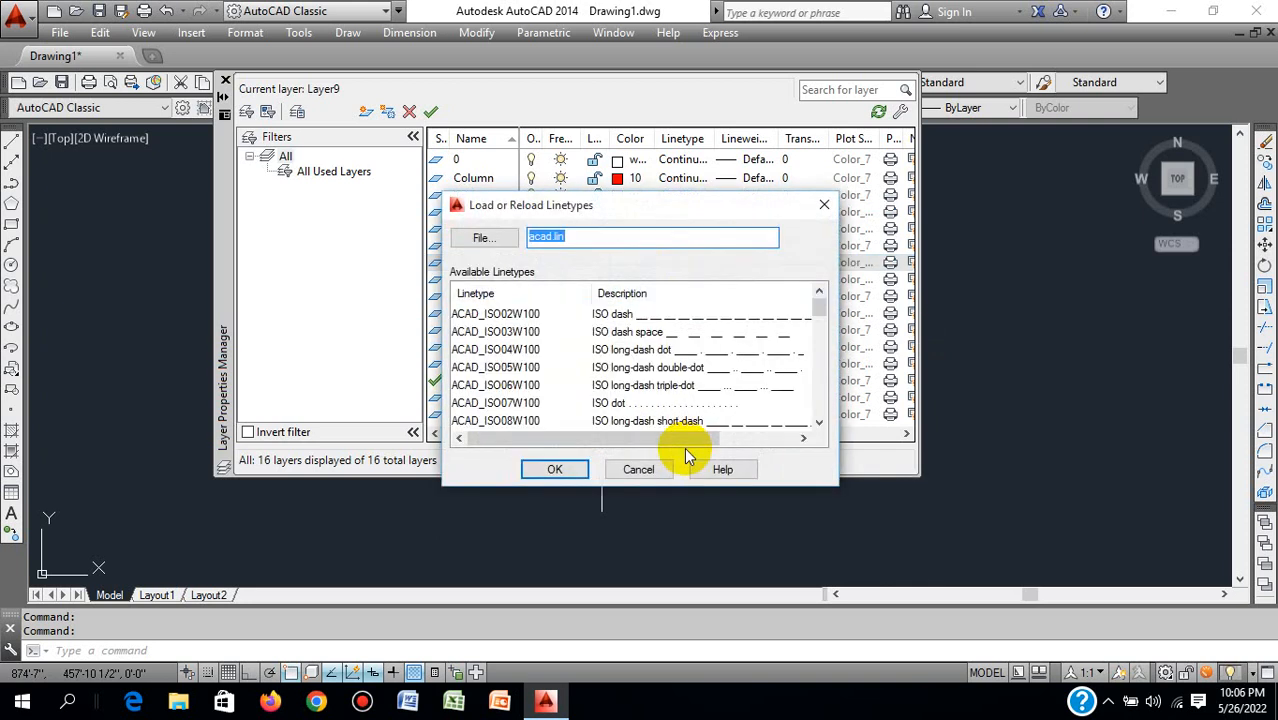
scroll(518, 368, "down", 4)
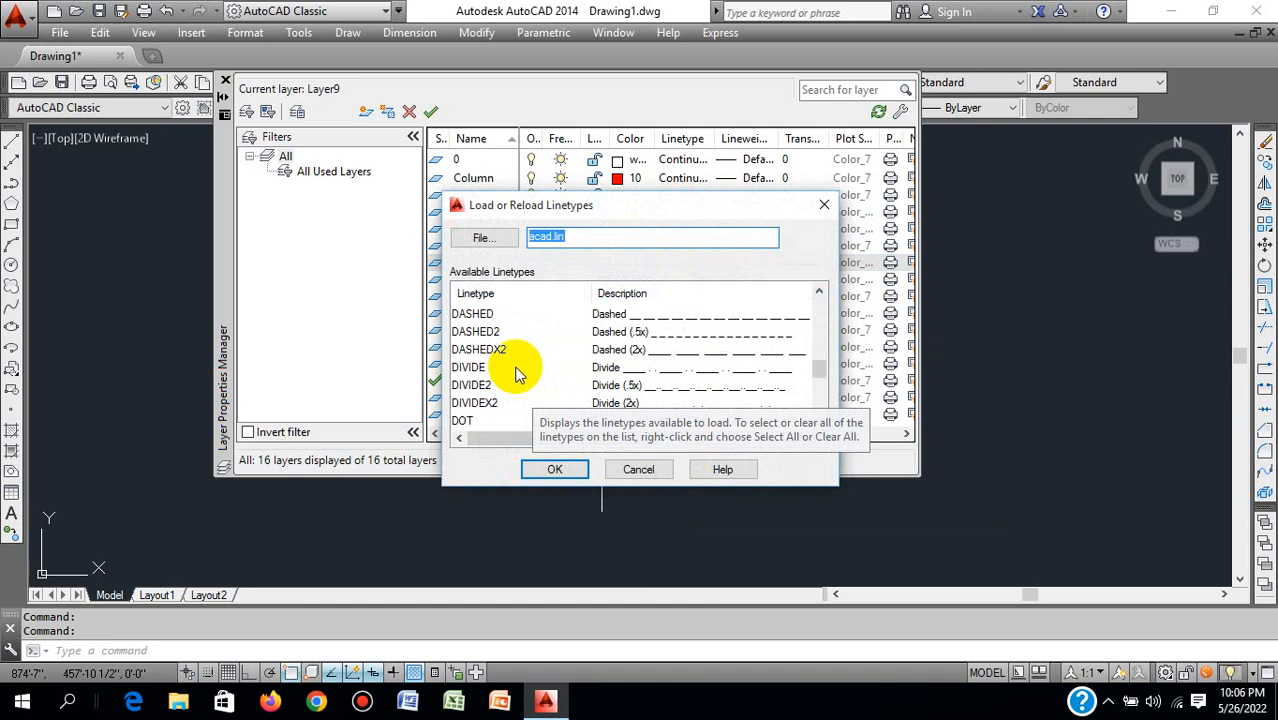
scroll(520, 372, "up", 2)
scroll(527, 358, "down", 1)
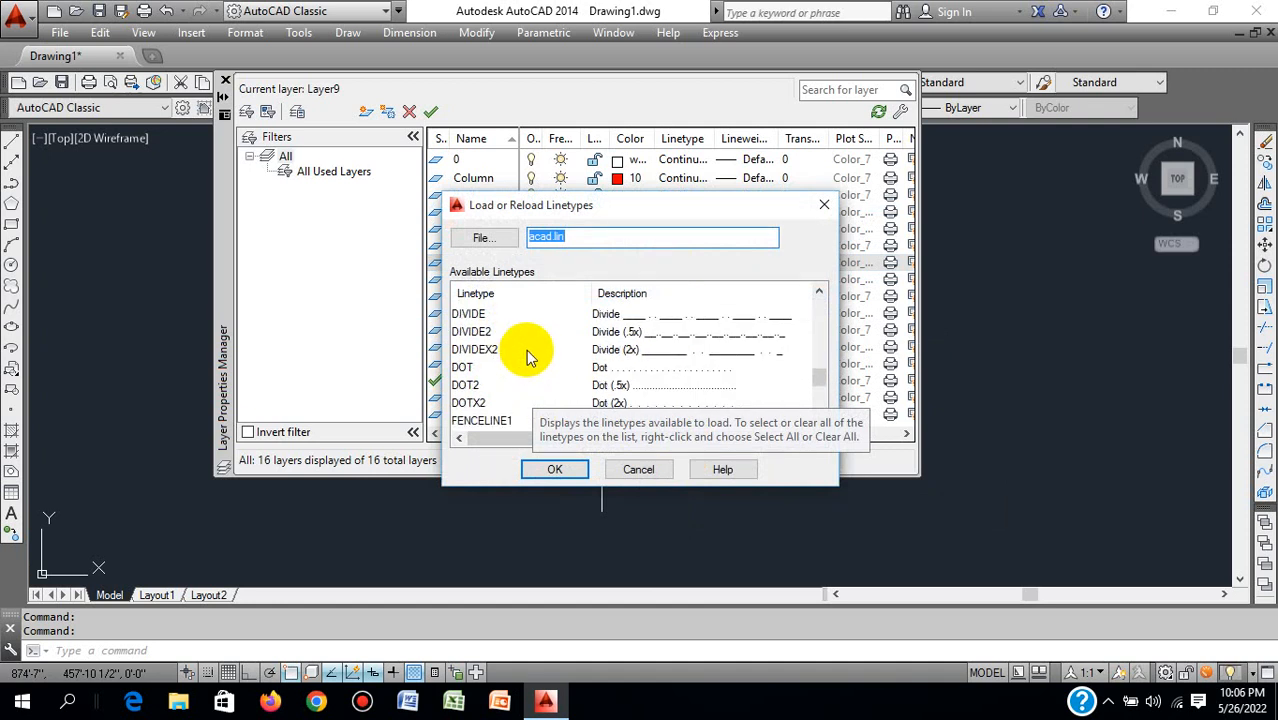
scroll(528, 362, "down", 1)
scroll(510, 368, "up", 2)
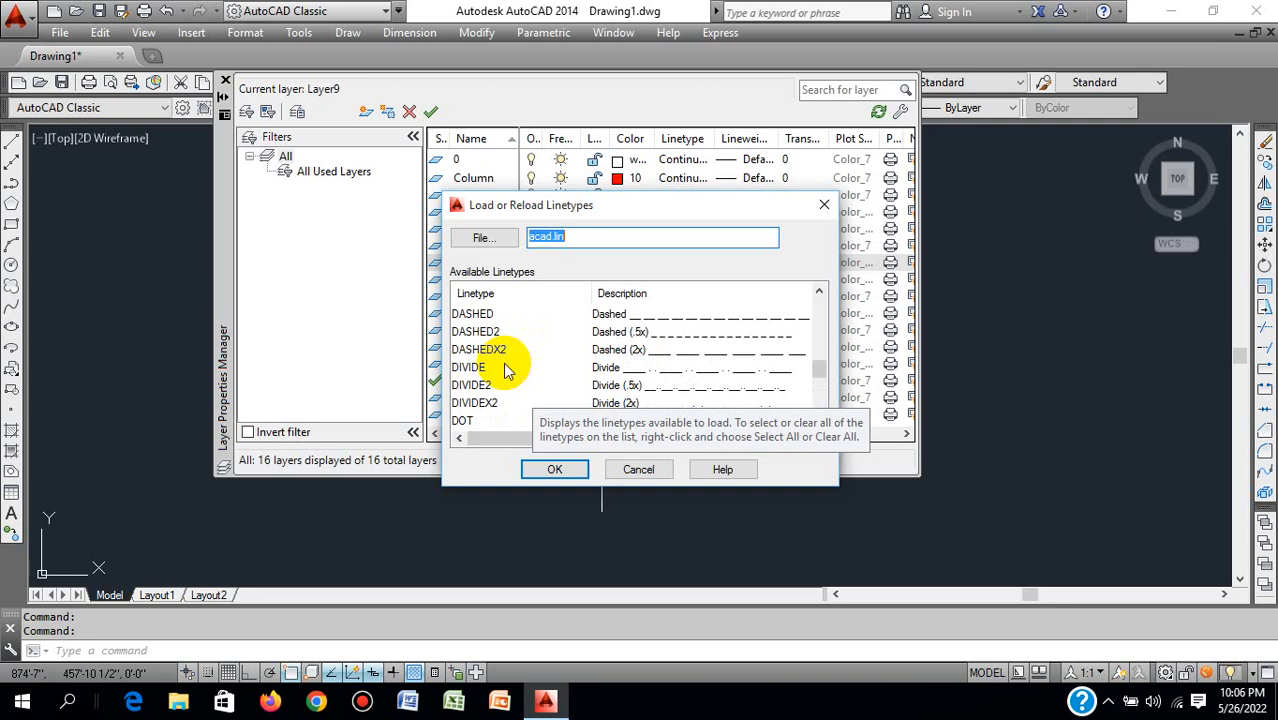
scroll(505, 370, "up", 1)
left_click(482, 333)
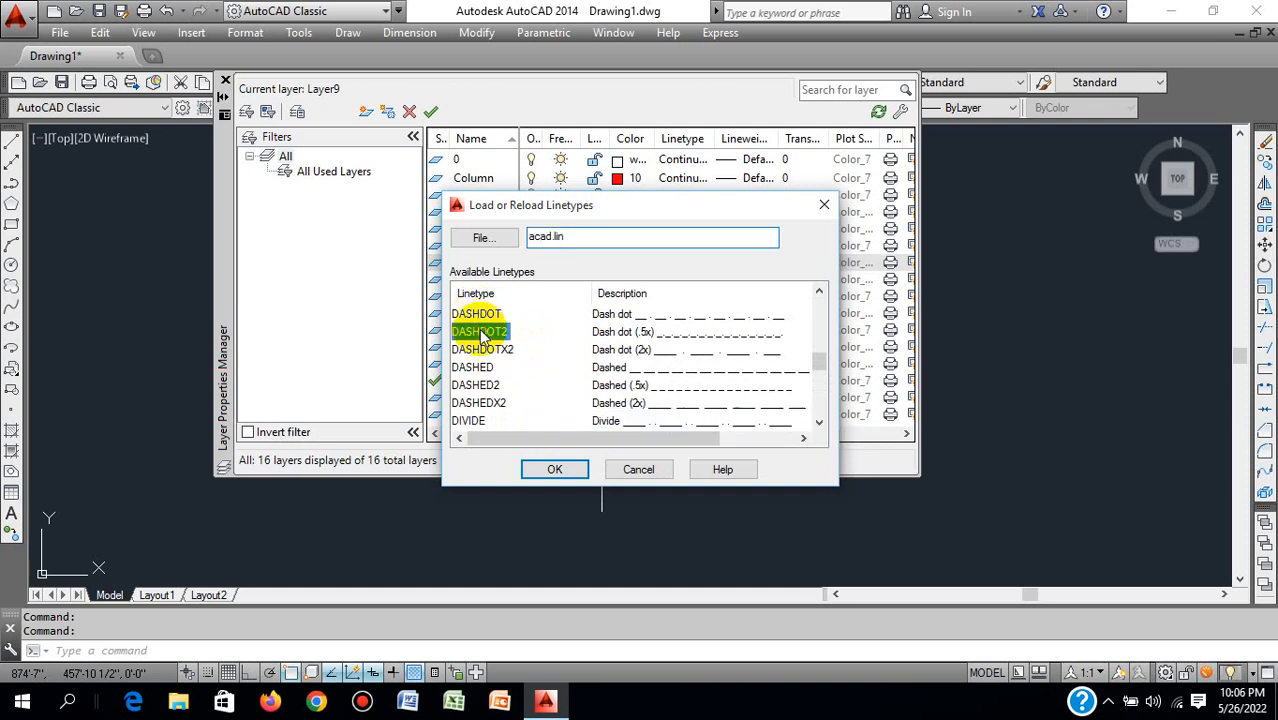
left_click(555, 467)
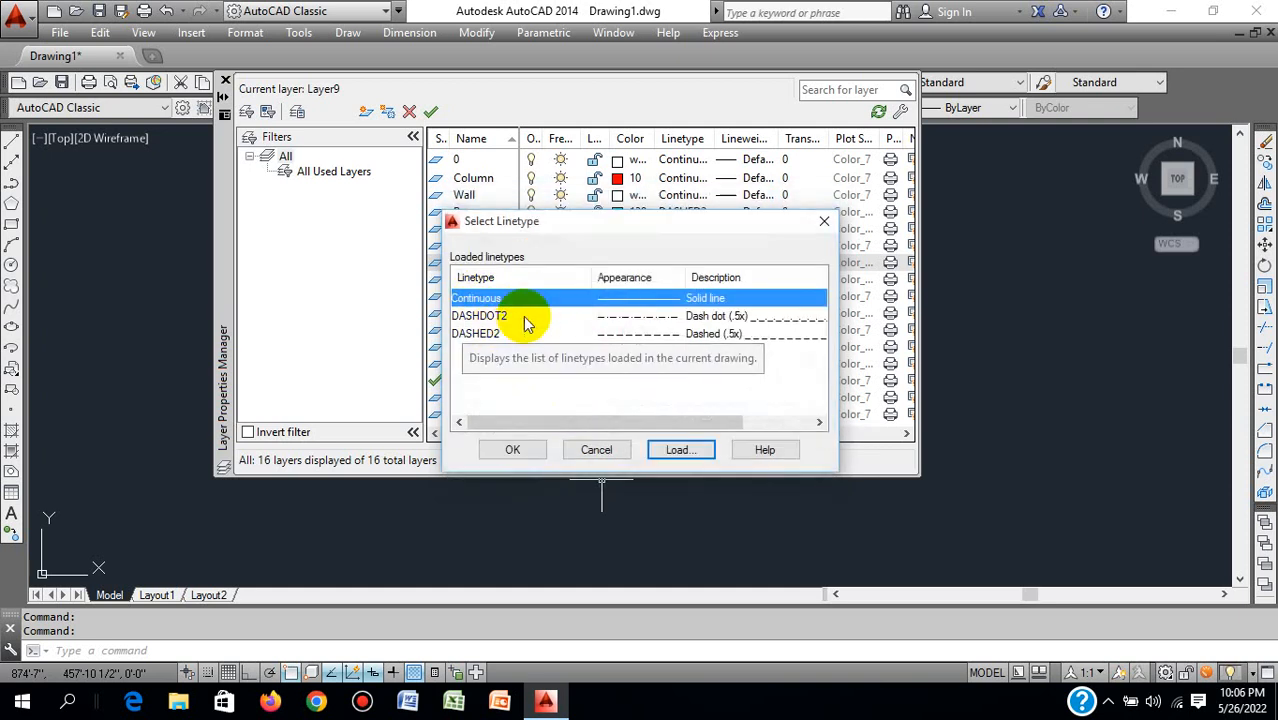
left_click(527, 318)
left_click(515, 449)
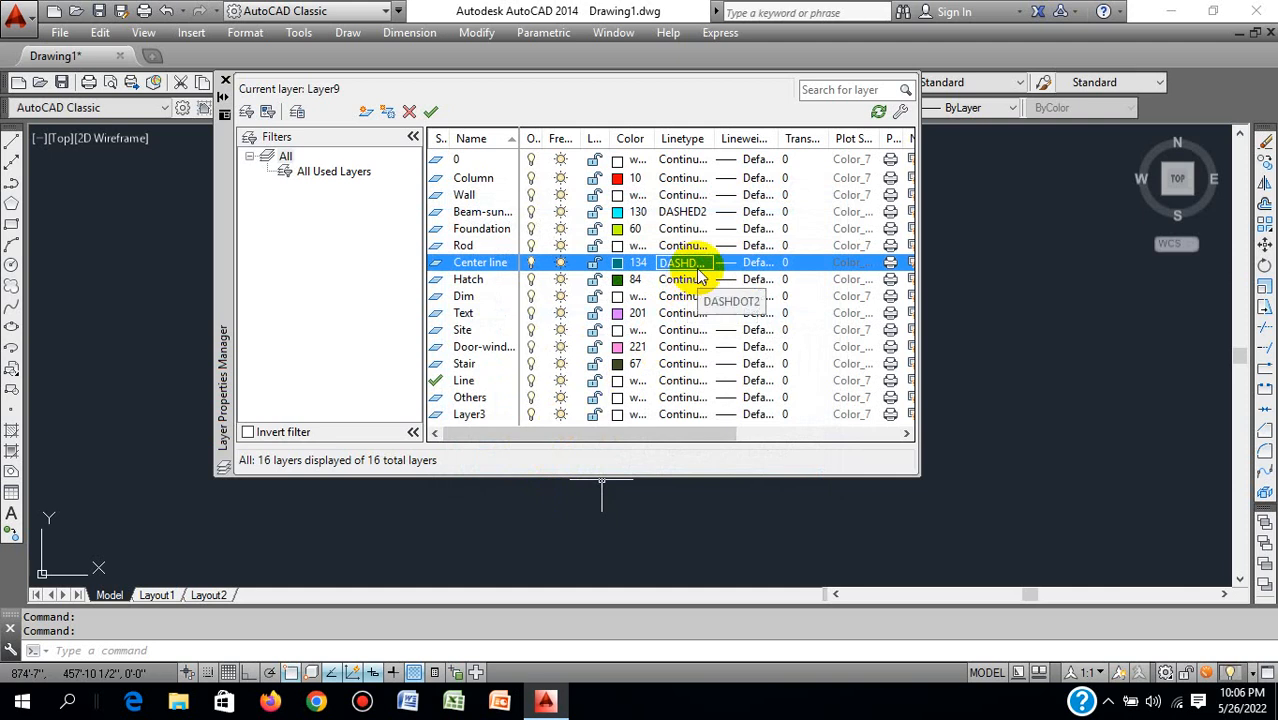
- Assign the already loaded DASHDOT2 linetype to the Site layer
left_click(468, 330)
left_click(676, 330)
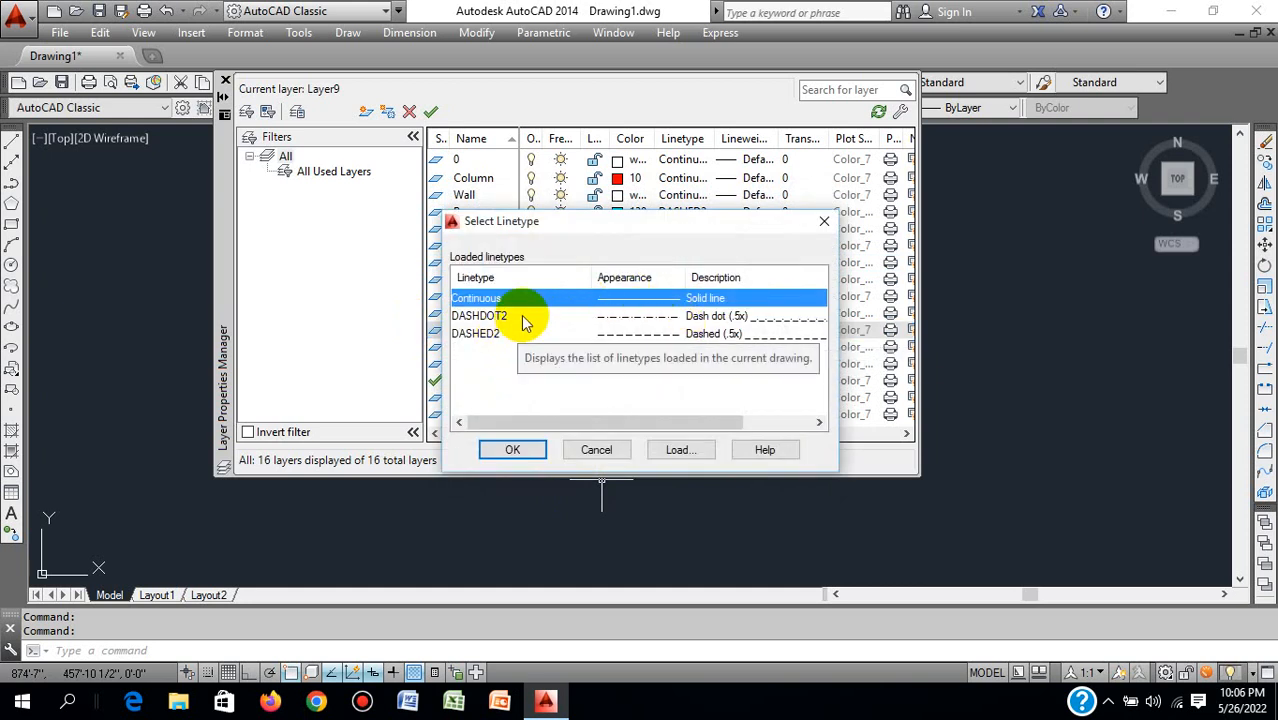
left_click(485, 316)
left_click(513, 450)
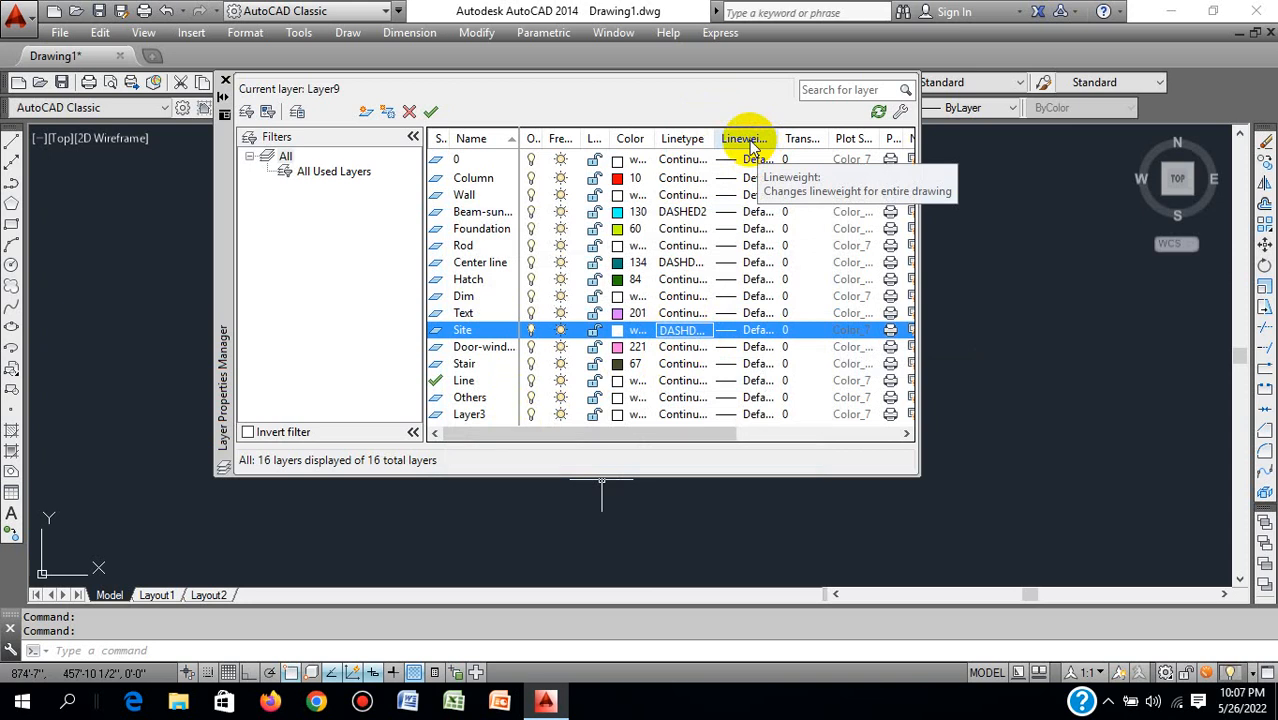
- Set the Column layer's lineweight to 0.50 mm
left_click(478, 178)
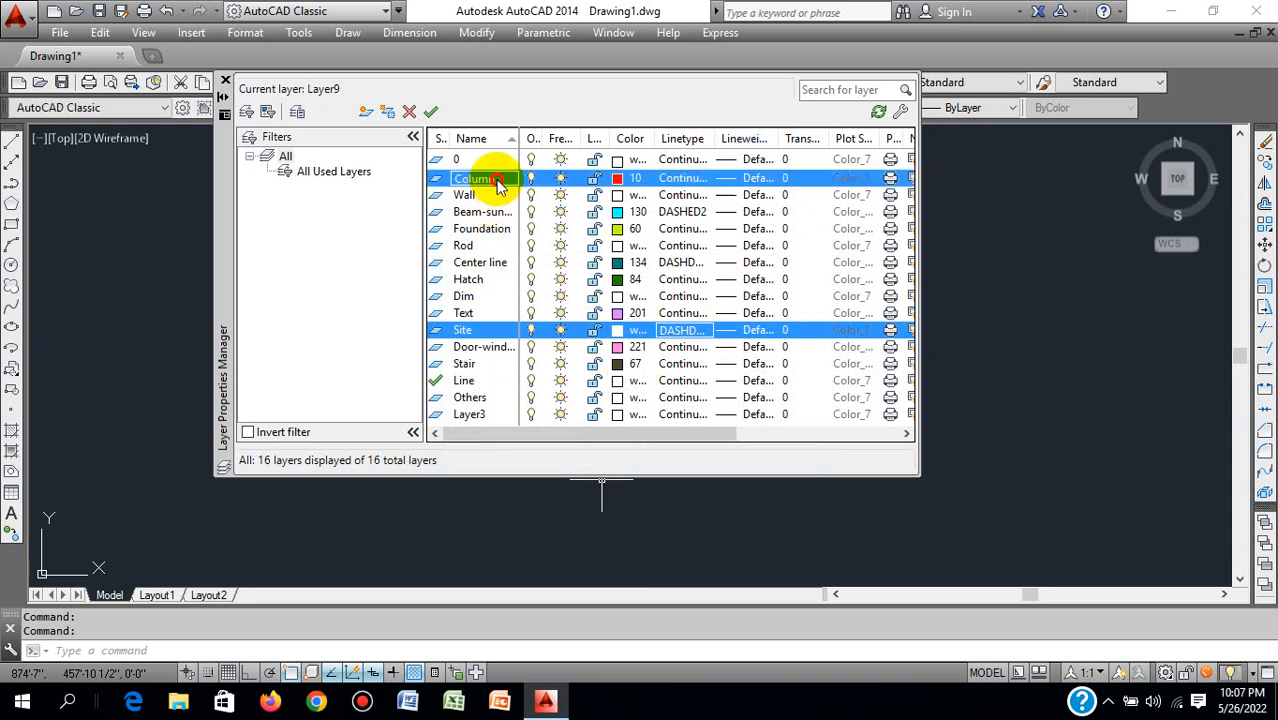
left_click(724, 186)
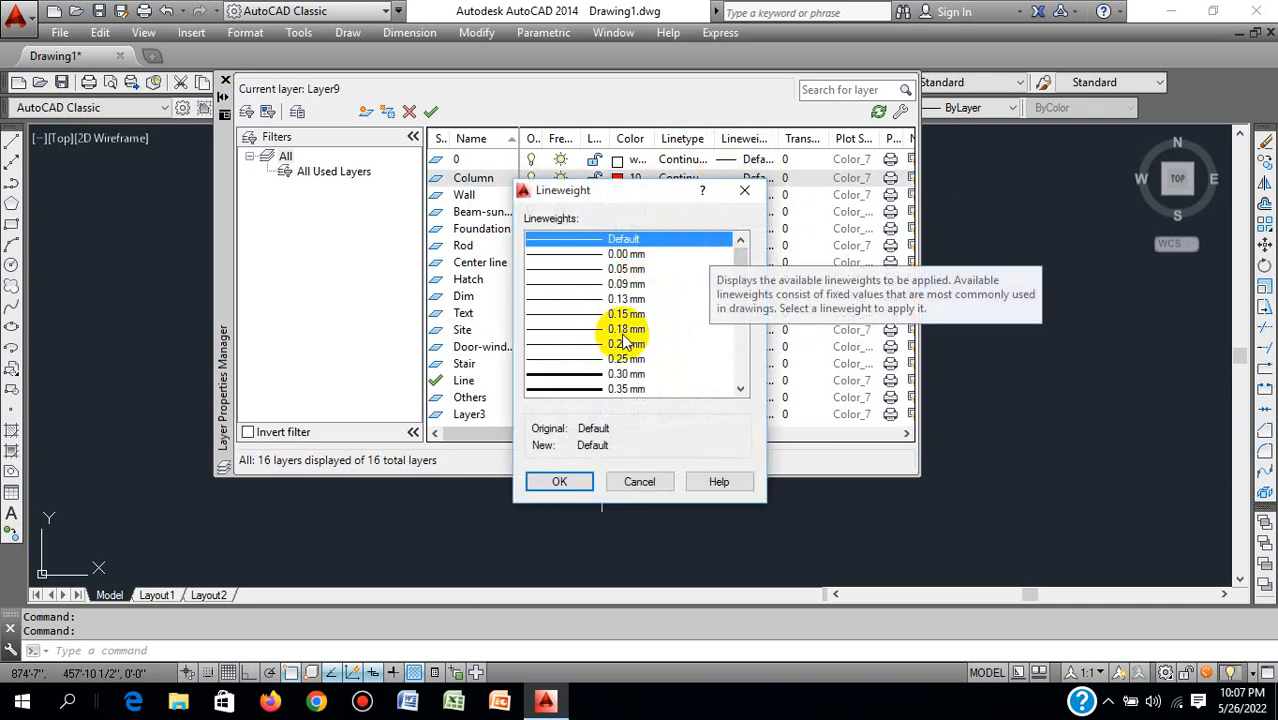
scroll(612, 362, "down", 1)
left_click(620, 376)
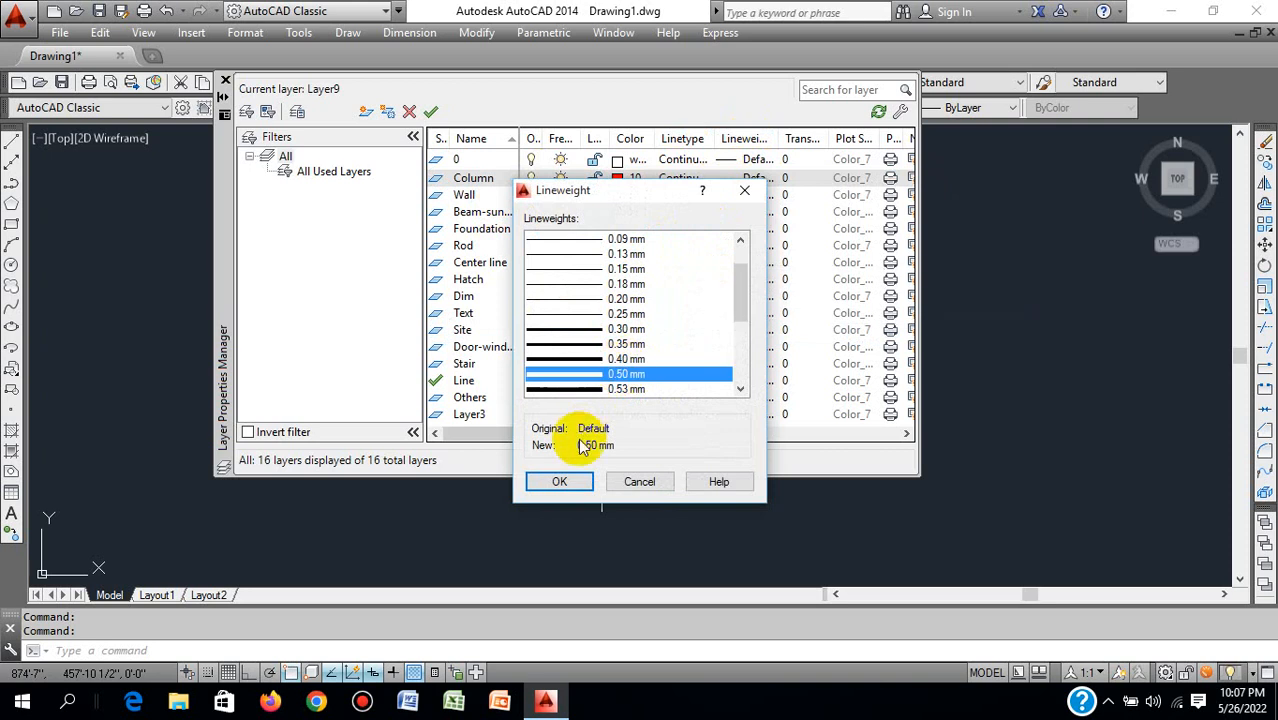
left_click(562, 481)
- Set the Wall layer's lineweight to 0.40 mm
left_click(484, 196)
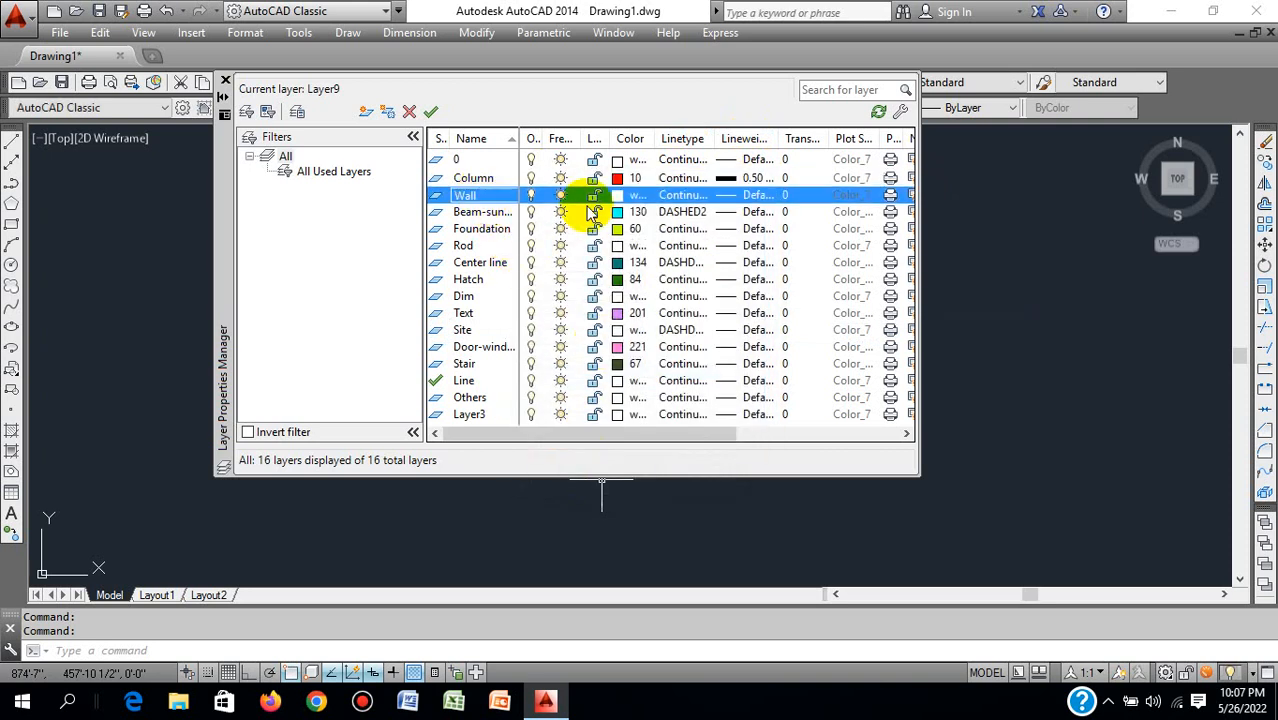
left_click(729, 199)
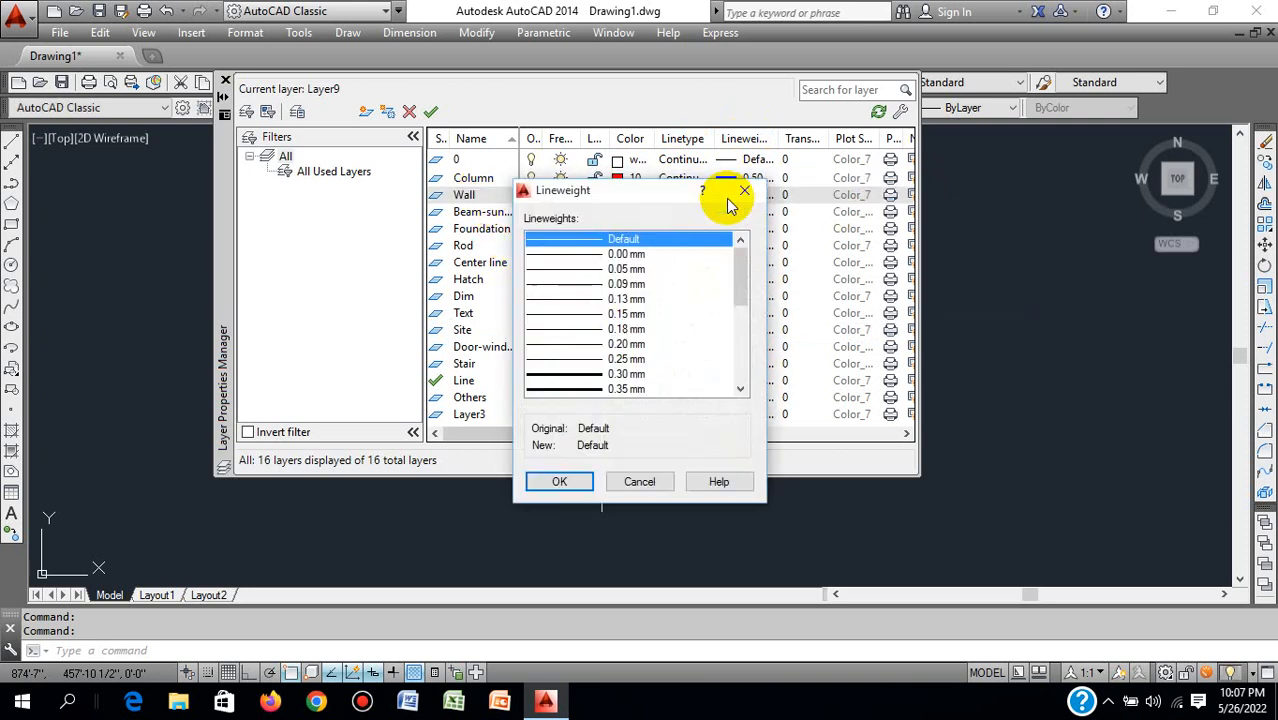
scroll(624, 380, "down", 2)
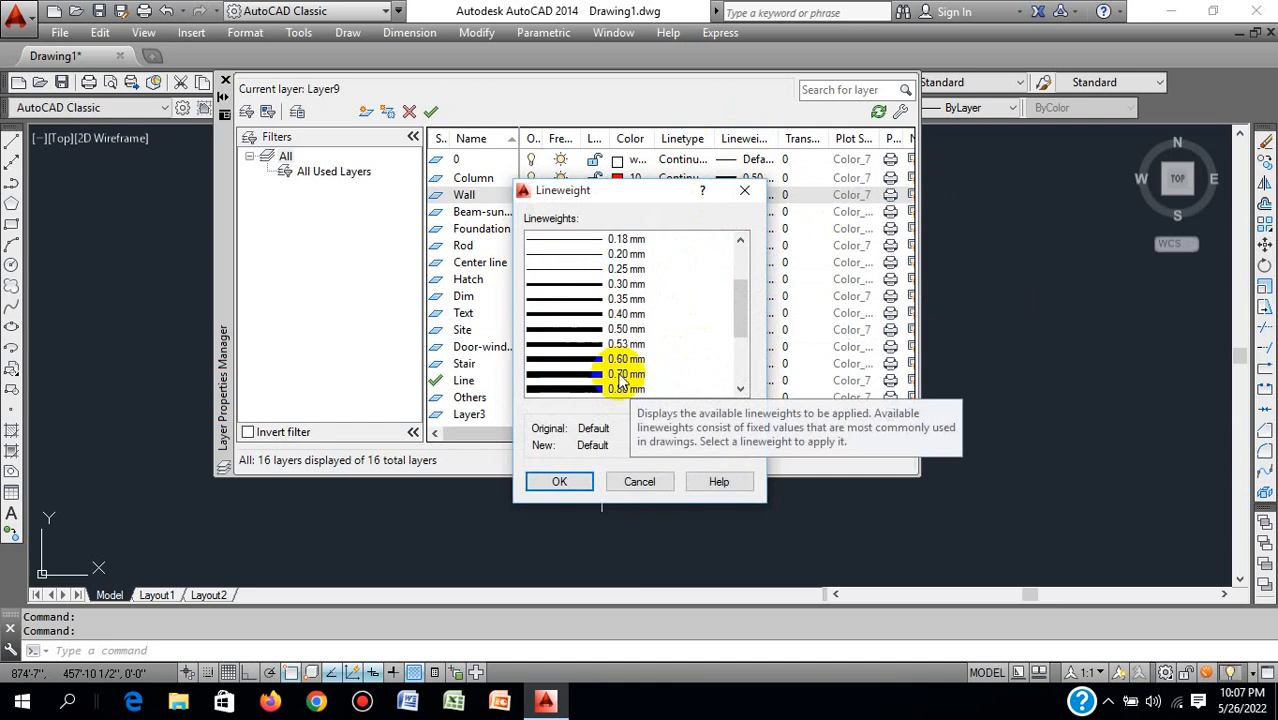
left_click(620, 314)
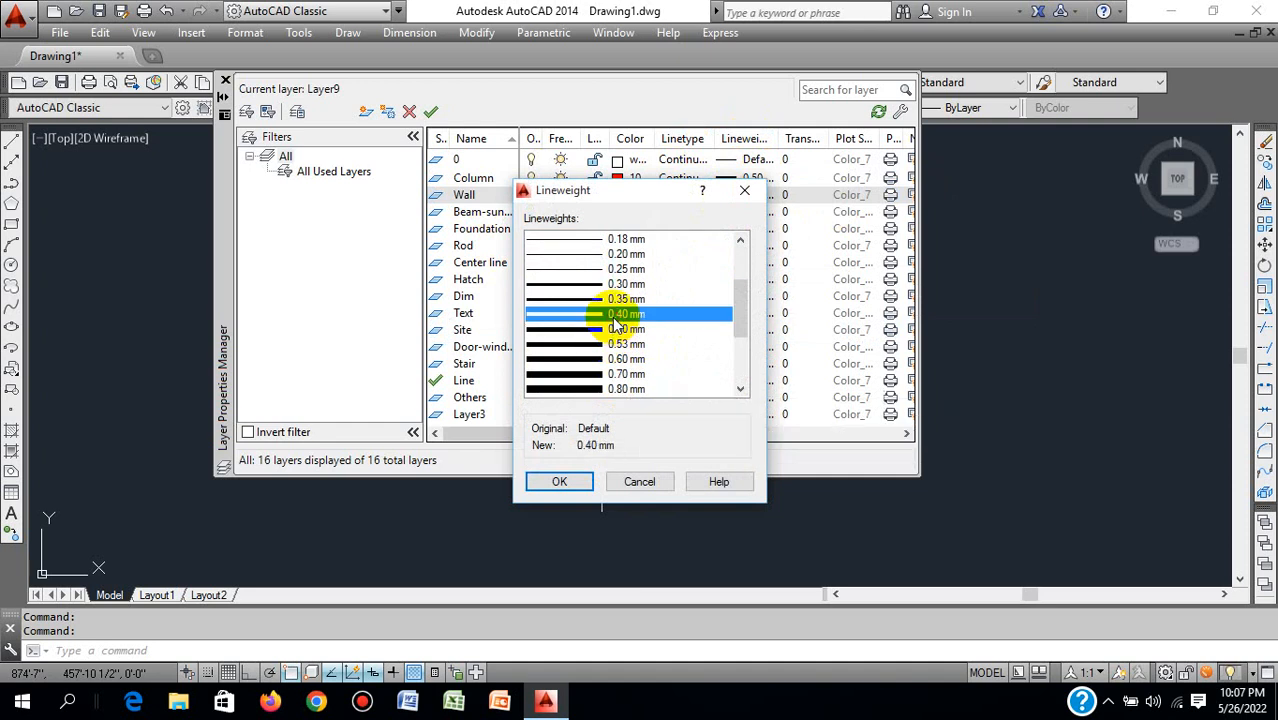
left_click(562, 481)
- Set the Beam-sunshade layer's lineweight to 0.13 mm
left_click(500, 212)
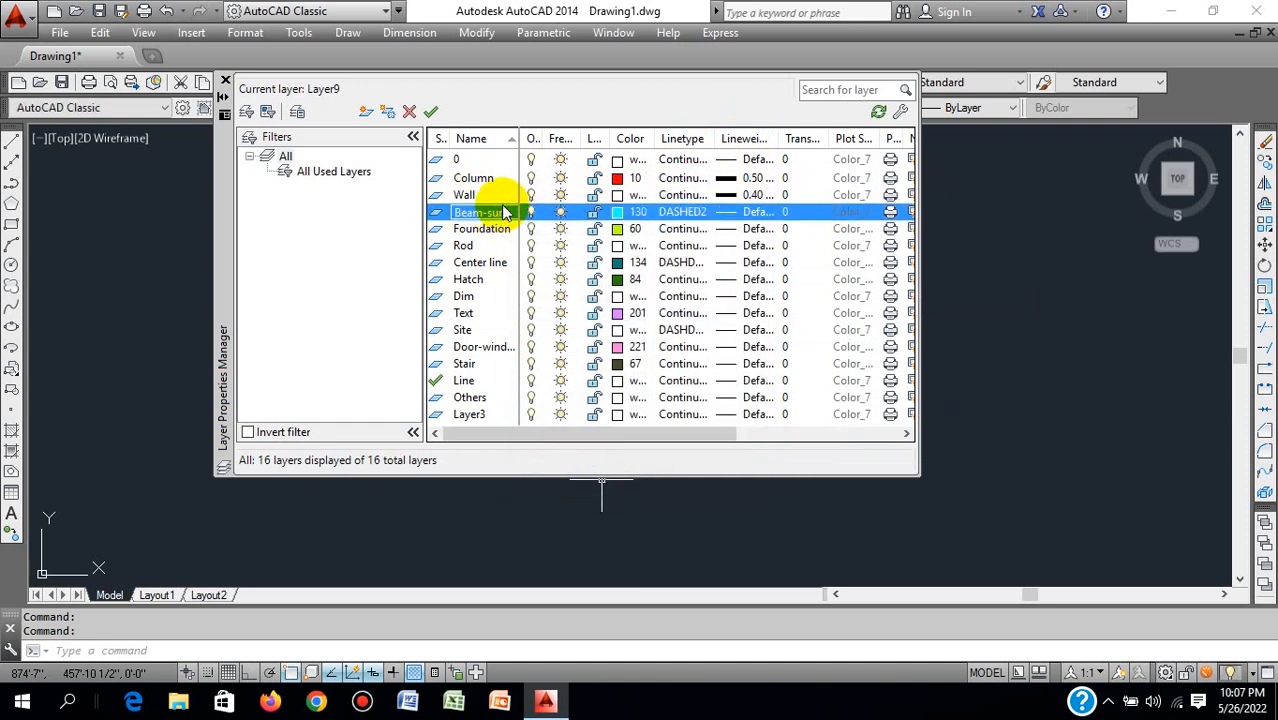
left_click(735, 212)
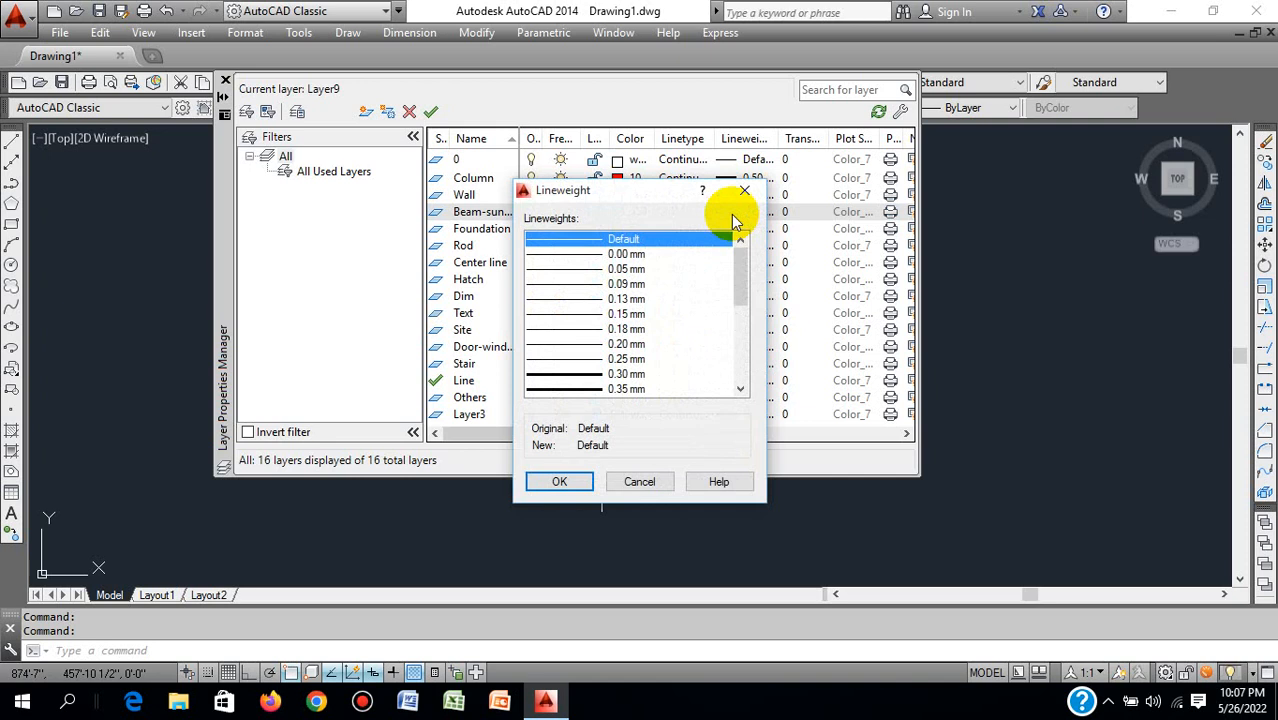
left_click(630, 298)
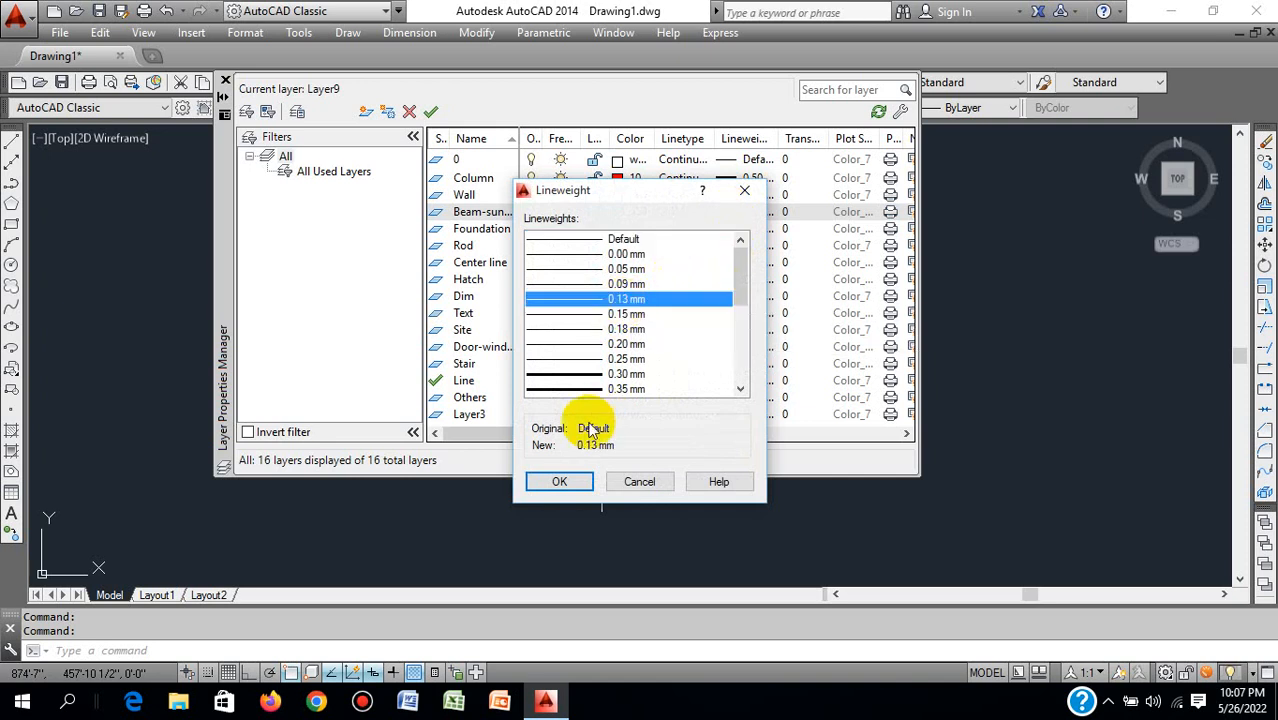
left_click(559, 481)
- Set the Foundation layer's lineweight to 0.40 mm
left_click(497, 229)
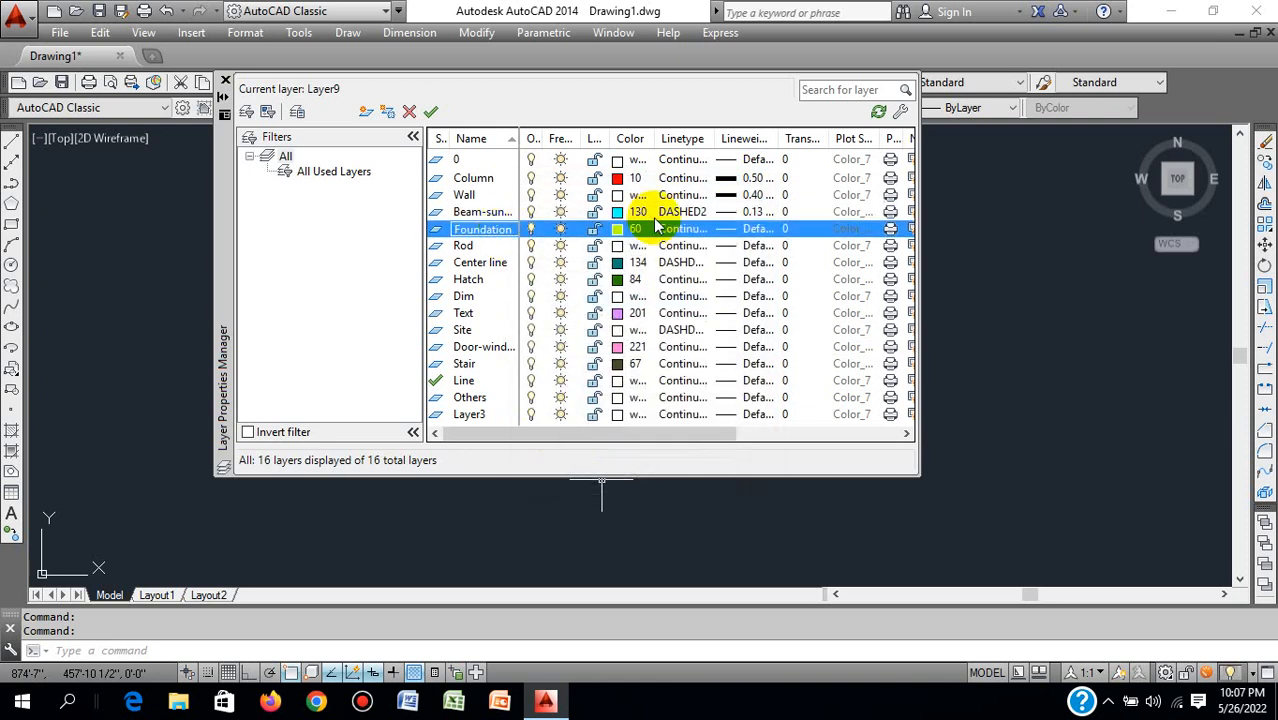
left_click(726, 228)
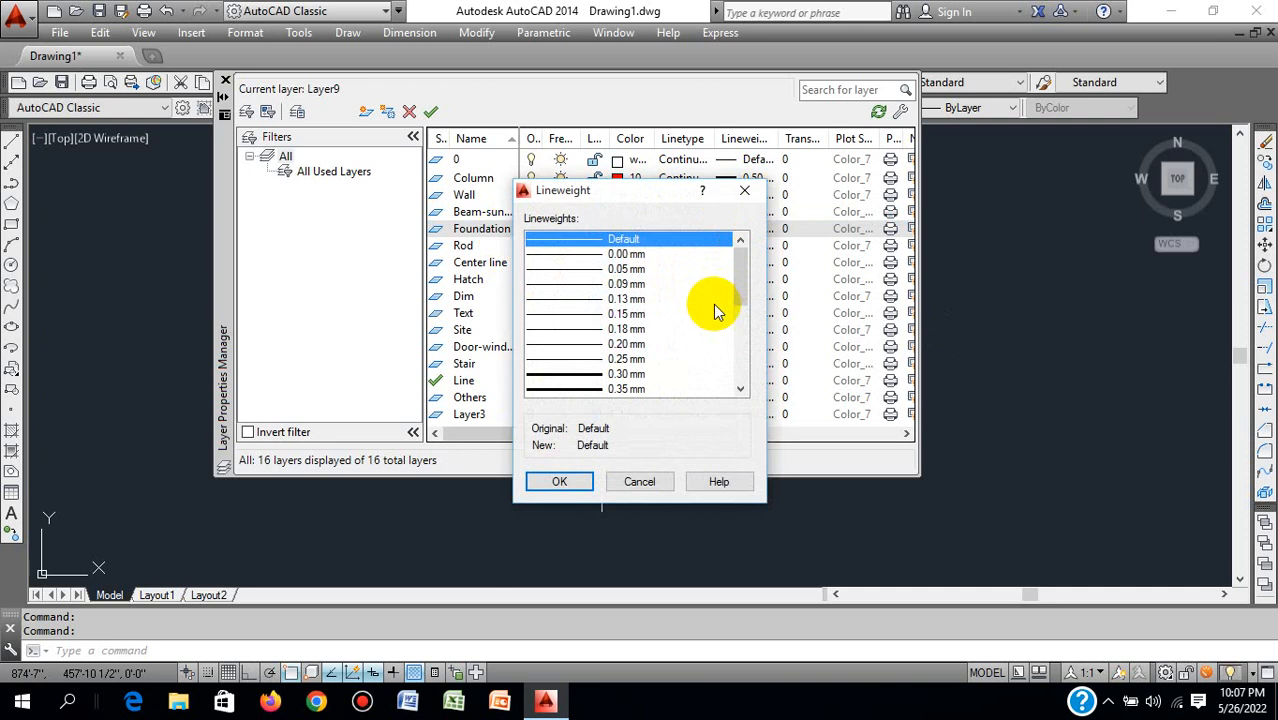
scroll(680, 316, "down", 1)
left_click(638, 359)
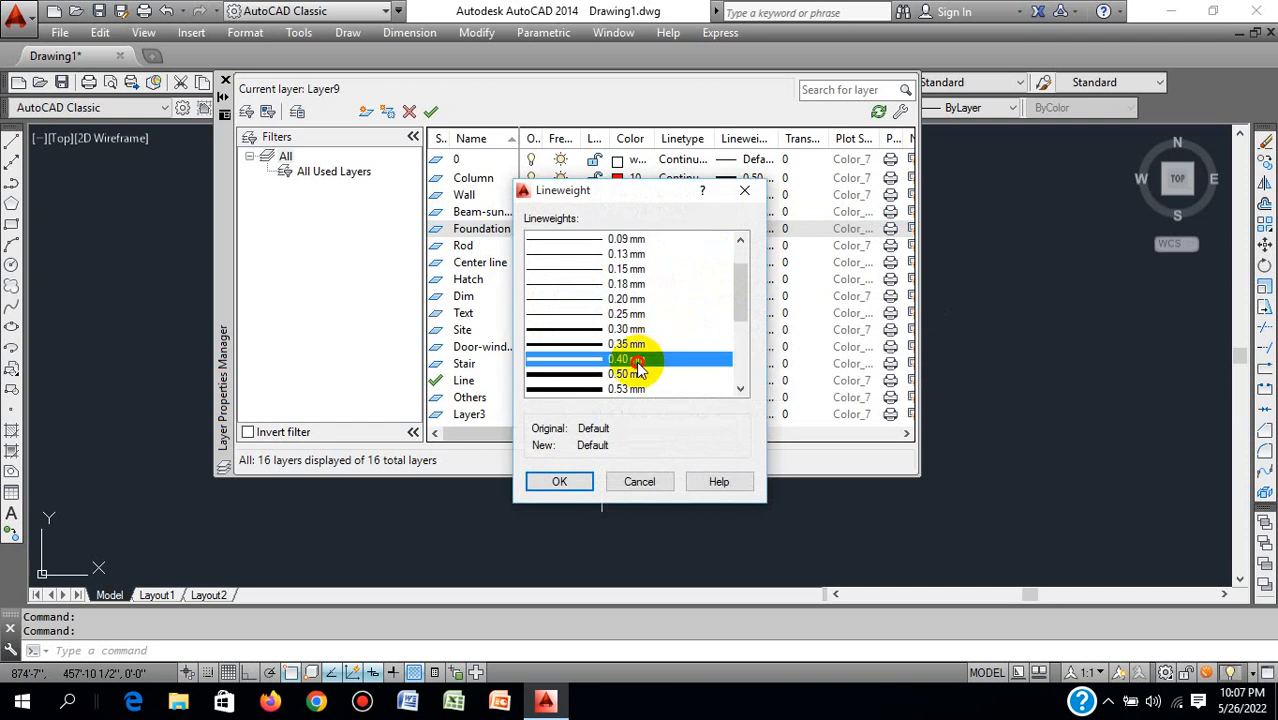
left_click(590, 481)
- Set the Rod layer's lineweight to 0.50 mm
left_click(505, 246)
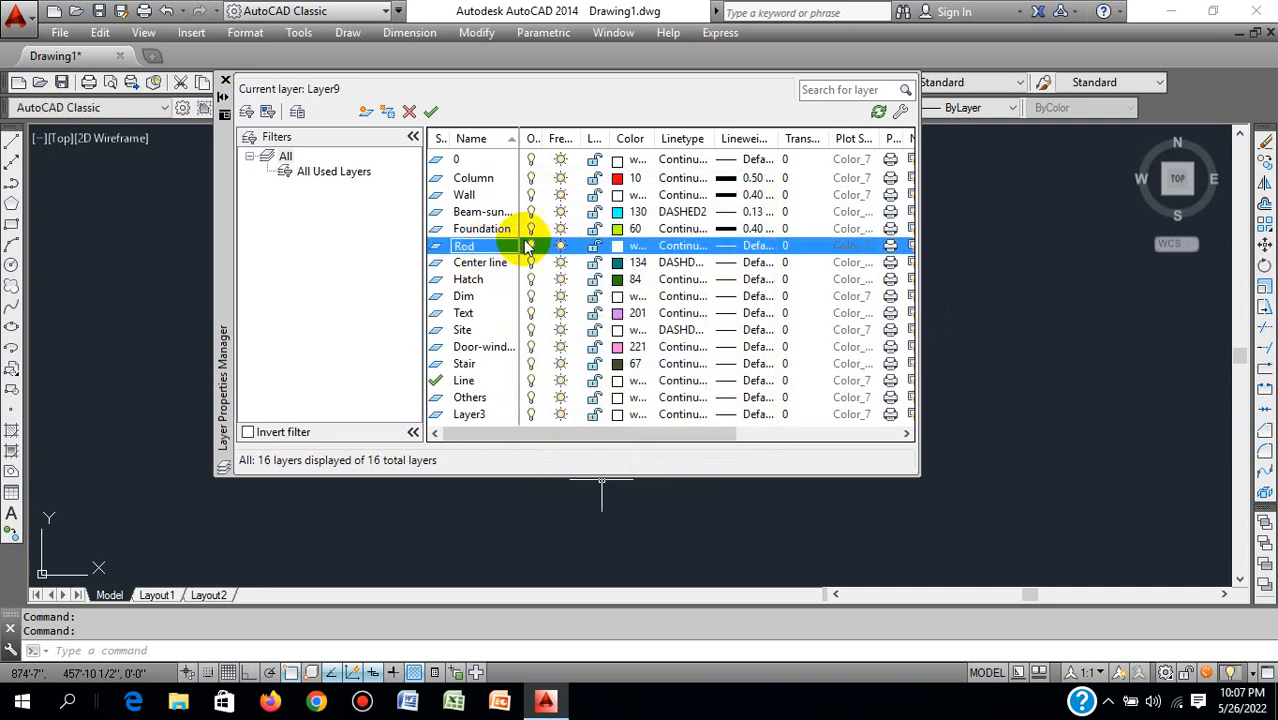
left_click(742, 250)
scroll(588, 365, "down", 1)
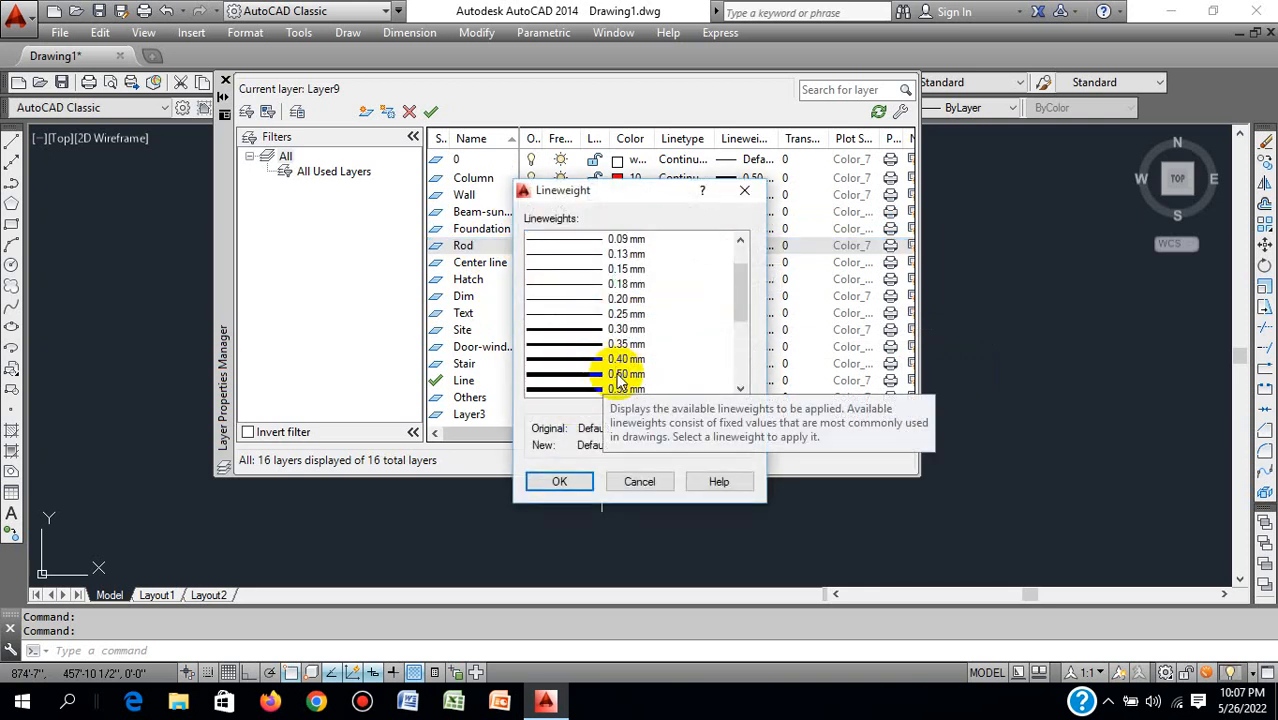
left_click(622, 374)
left_click(559, 481)
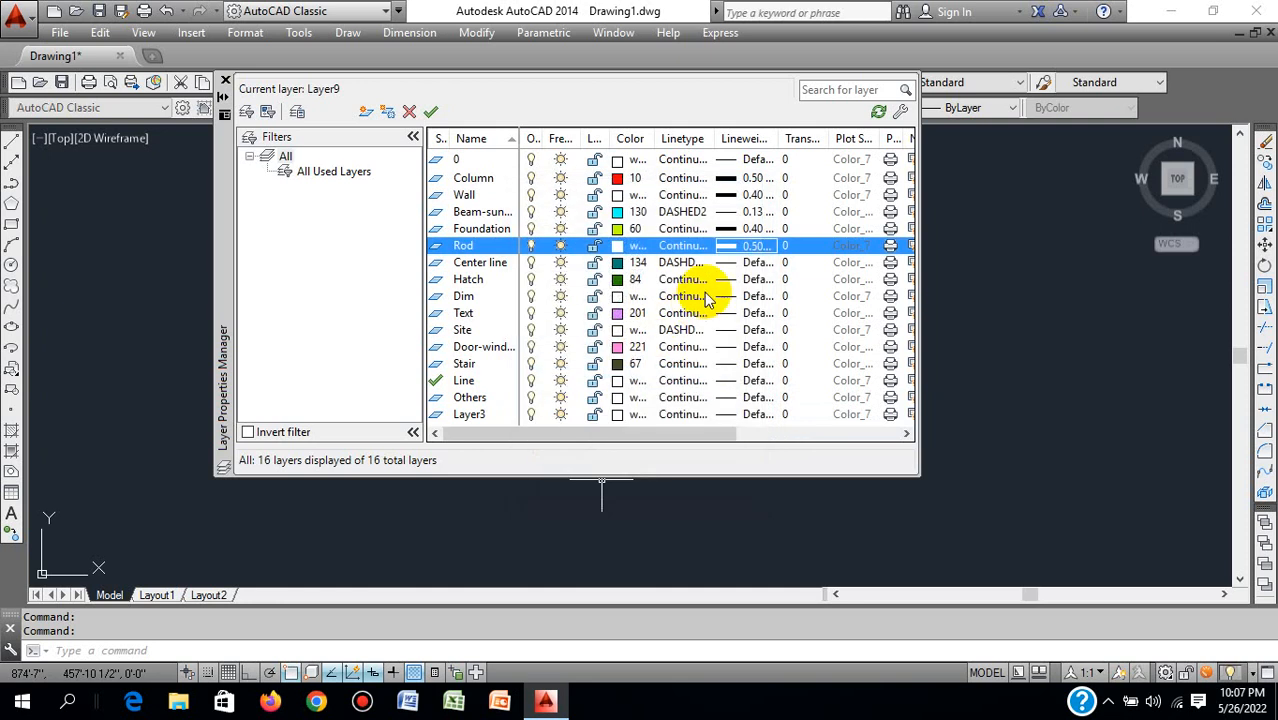
- Set the Center line layer's lineweight to 0.15 mm
left_click(471, 263)
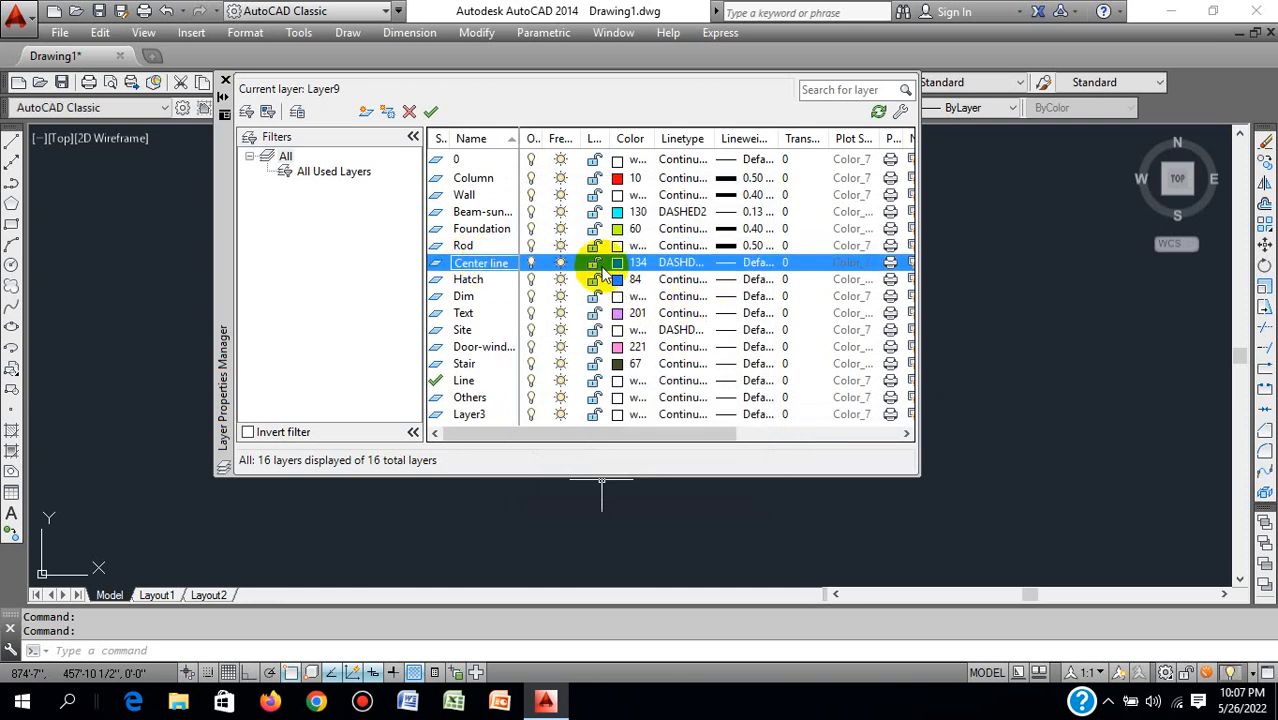
left_click(727, 264)
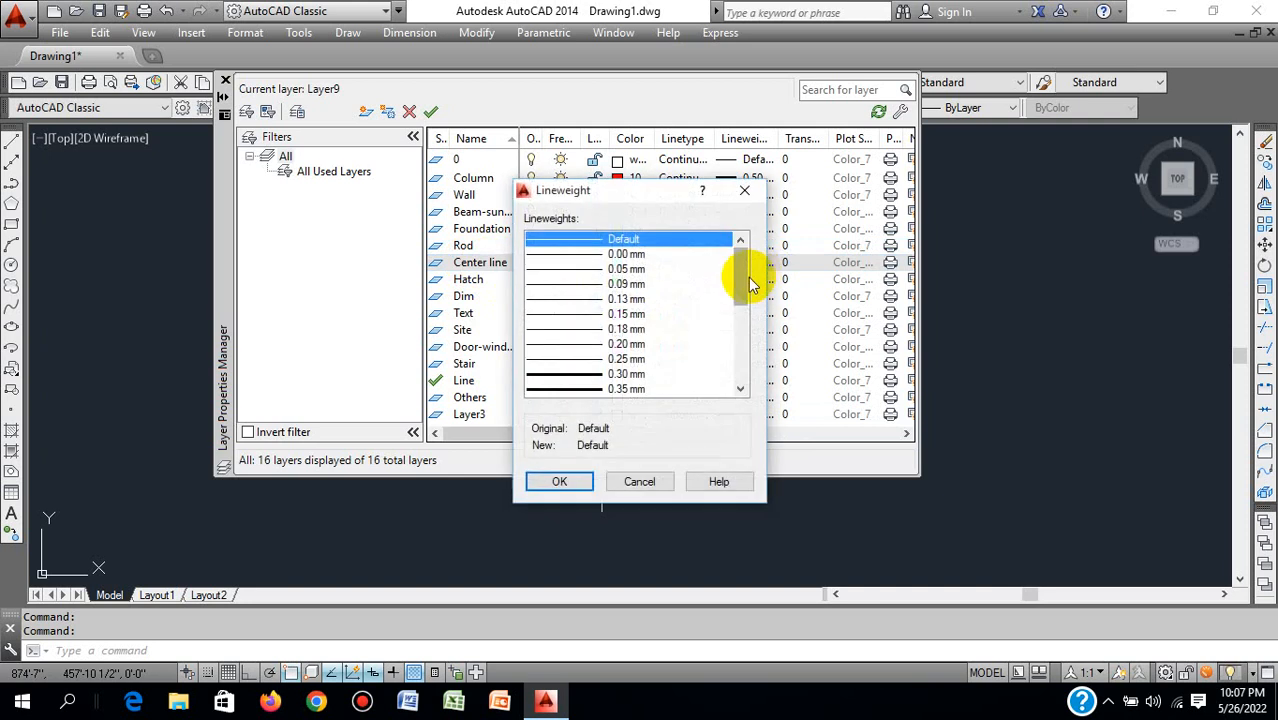
left_click(630, 313)
left_click(564, 481)
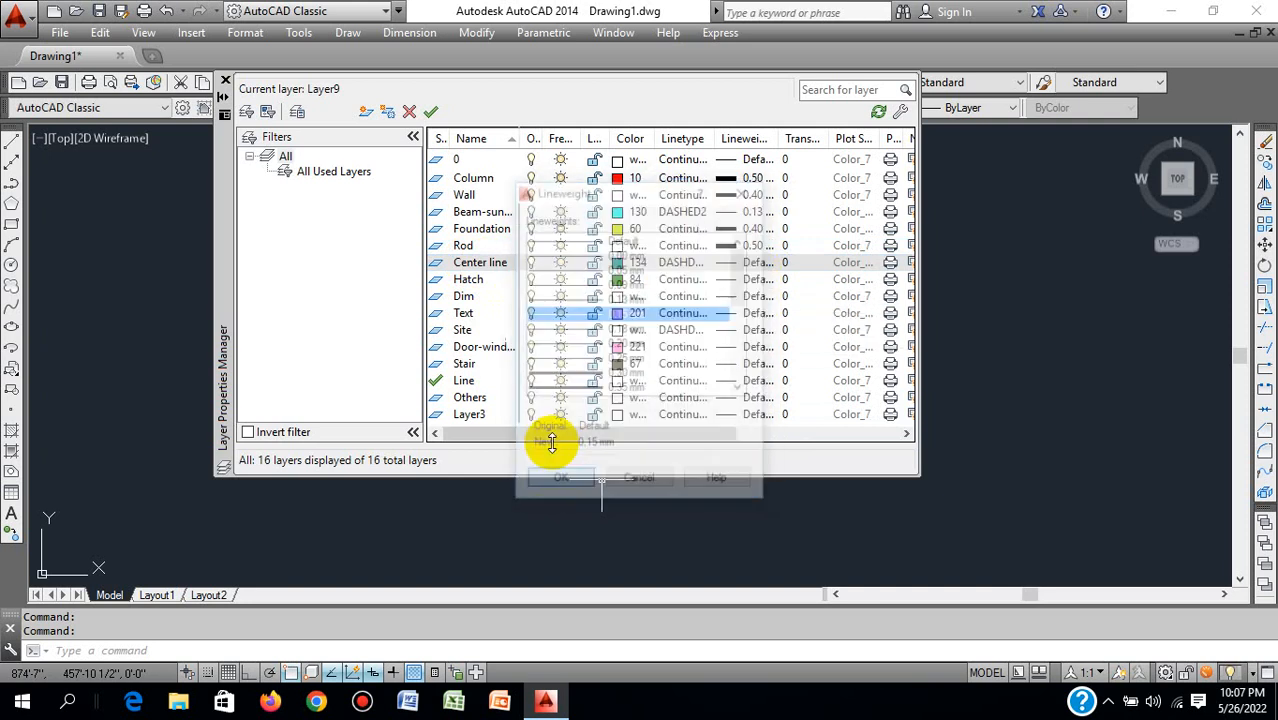
- Set the Hatch layer's lineweight to 0.09 mm
left_click(499, 284)
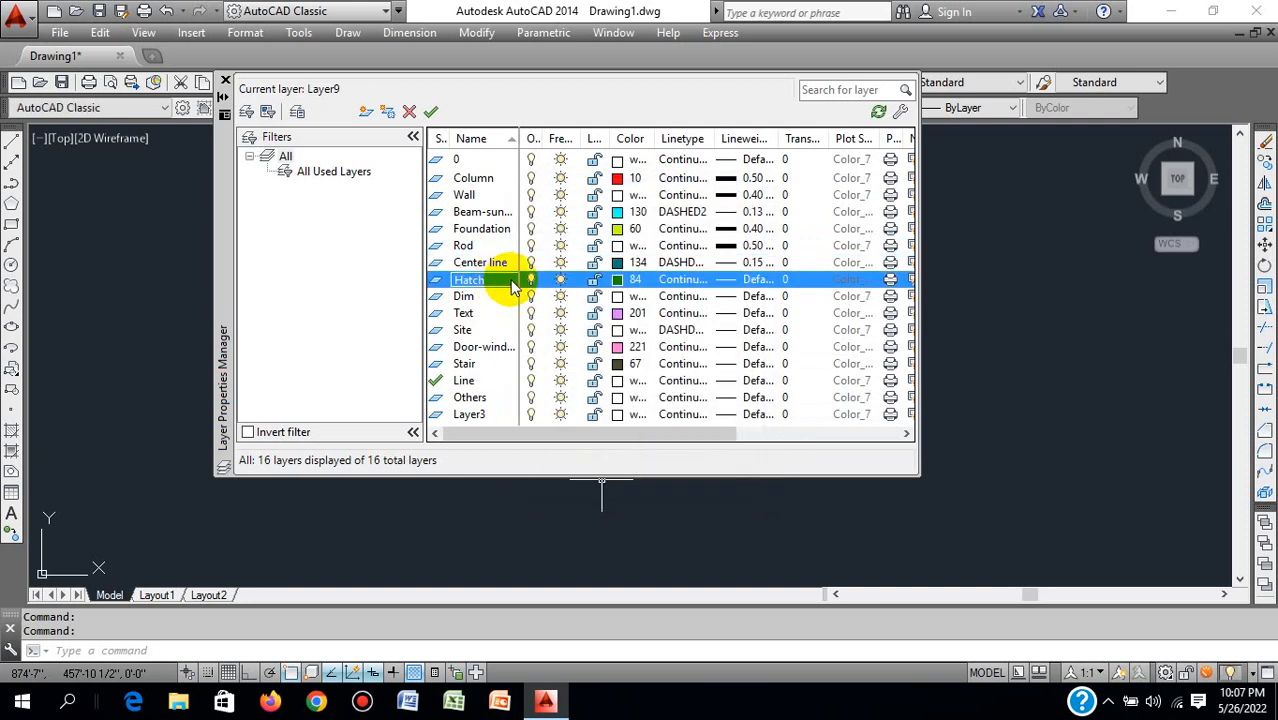
left_click(729, 279)
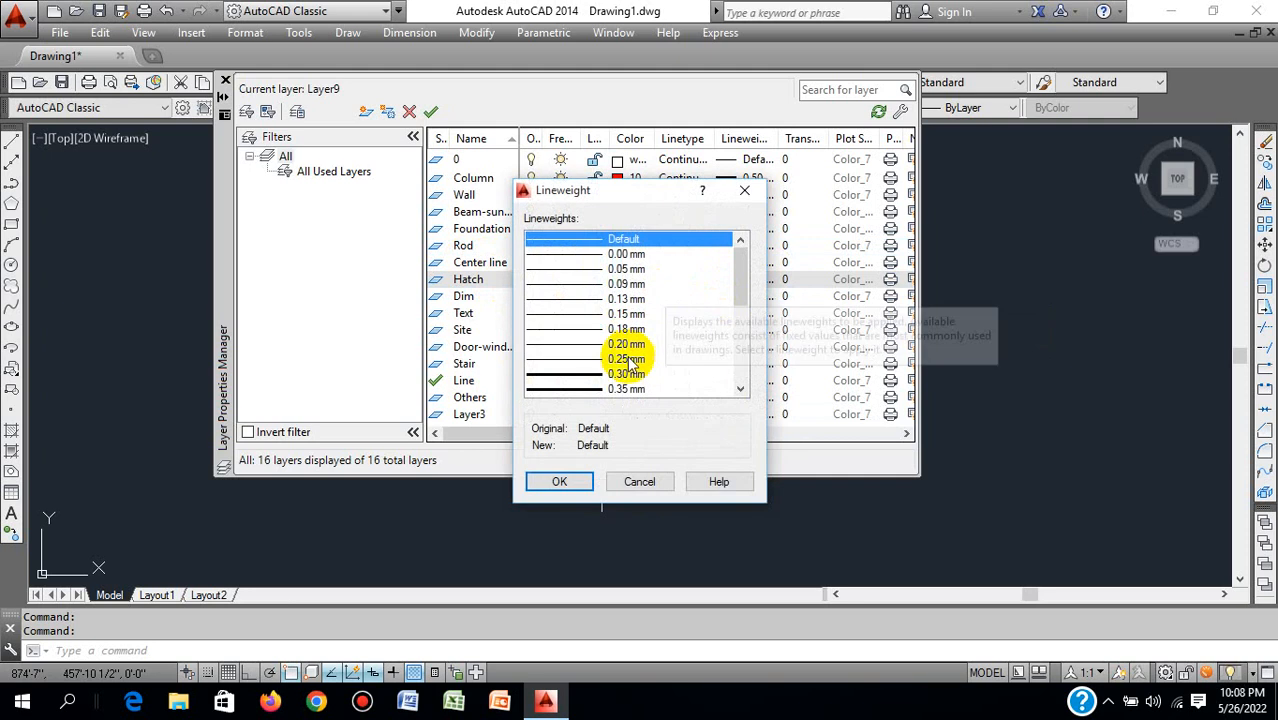
left_click(618, 284)
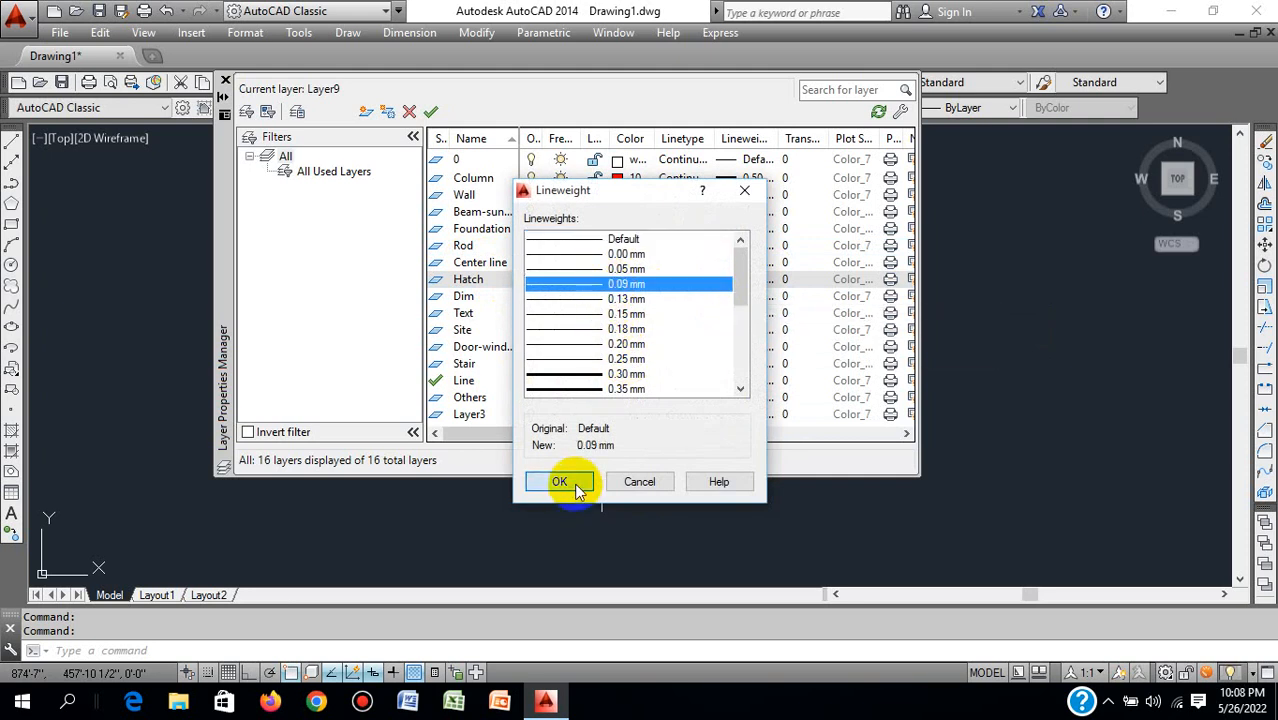
left_click(560, 481)
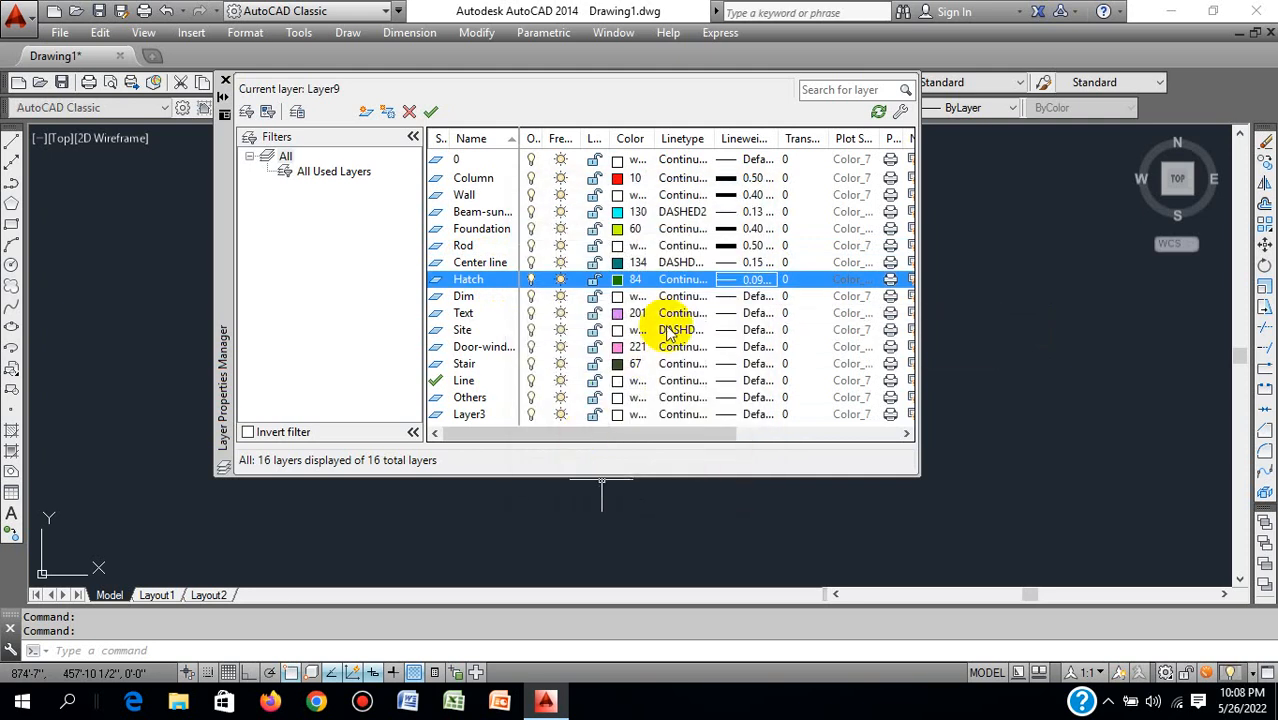
- Set the Dim layer's lineweight to 0.13 mm
left_click(487, 299)
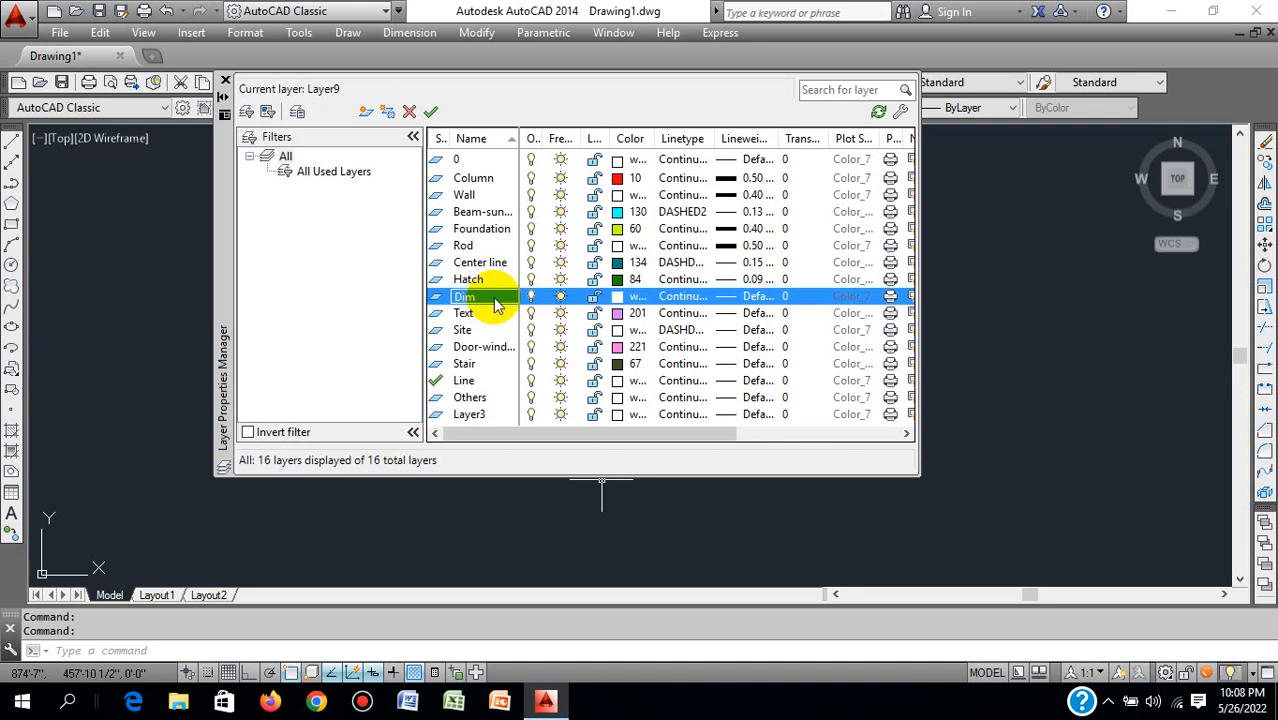
left_click(735, 298)
left_click(640, 299)
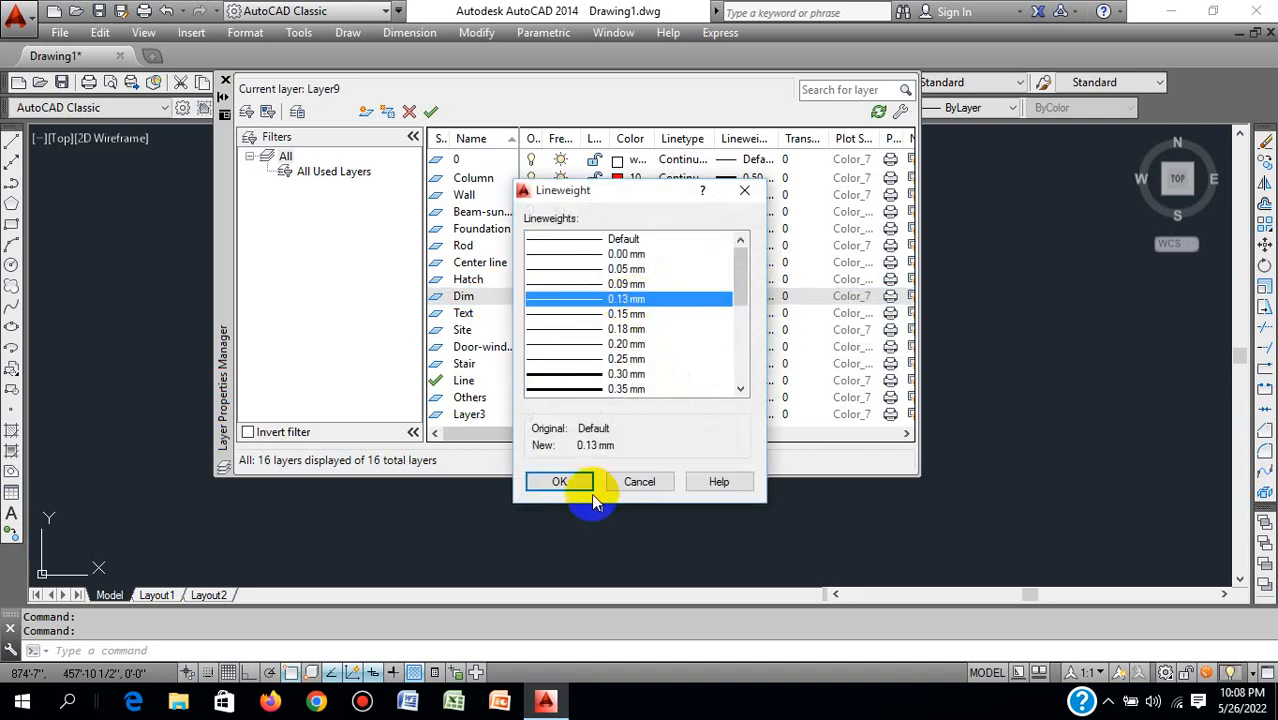
left_click(557, 483)
- Set the Text layer's lineweight to 0.15 mm
left_click(488, 315)
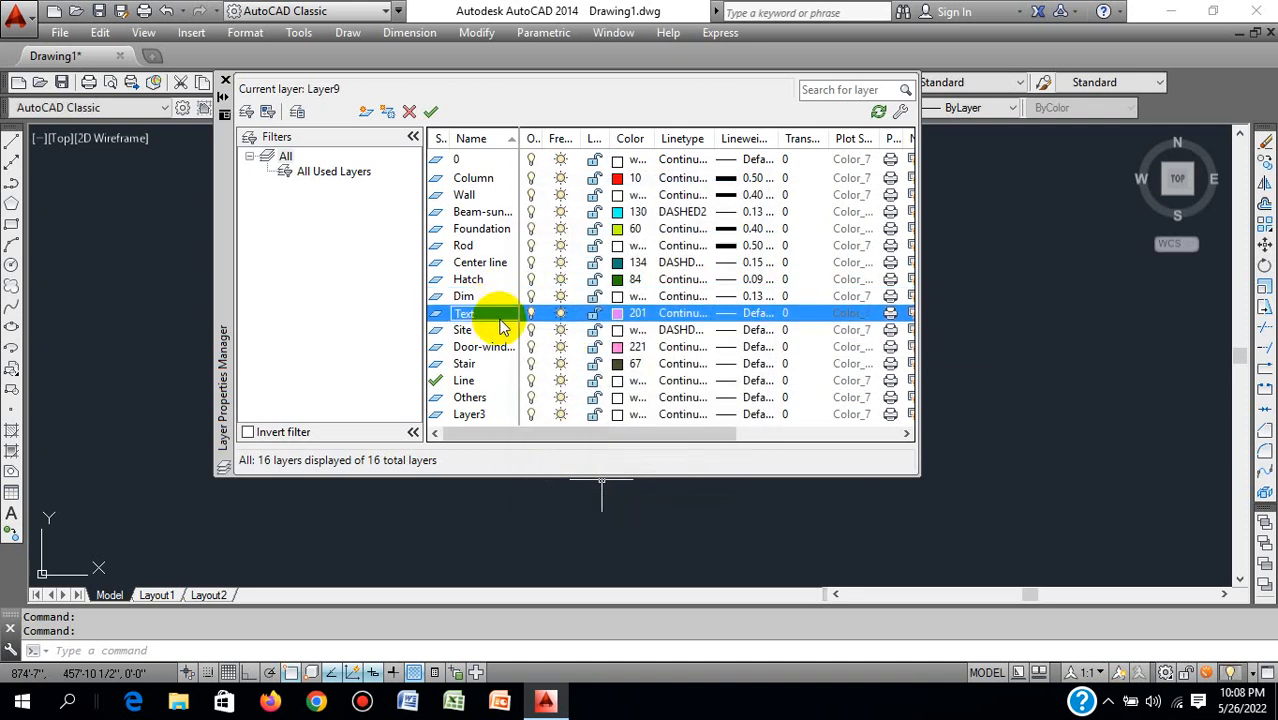
left_click(735, 316)
left_click(610, 314)
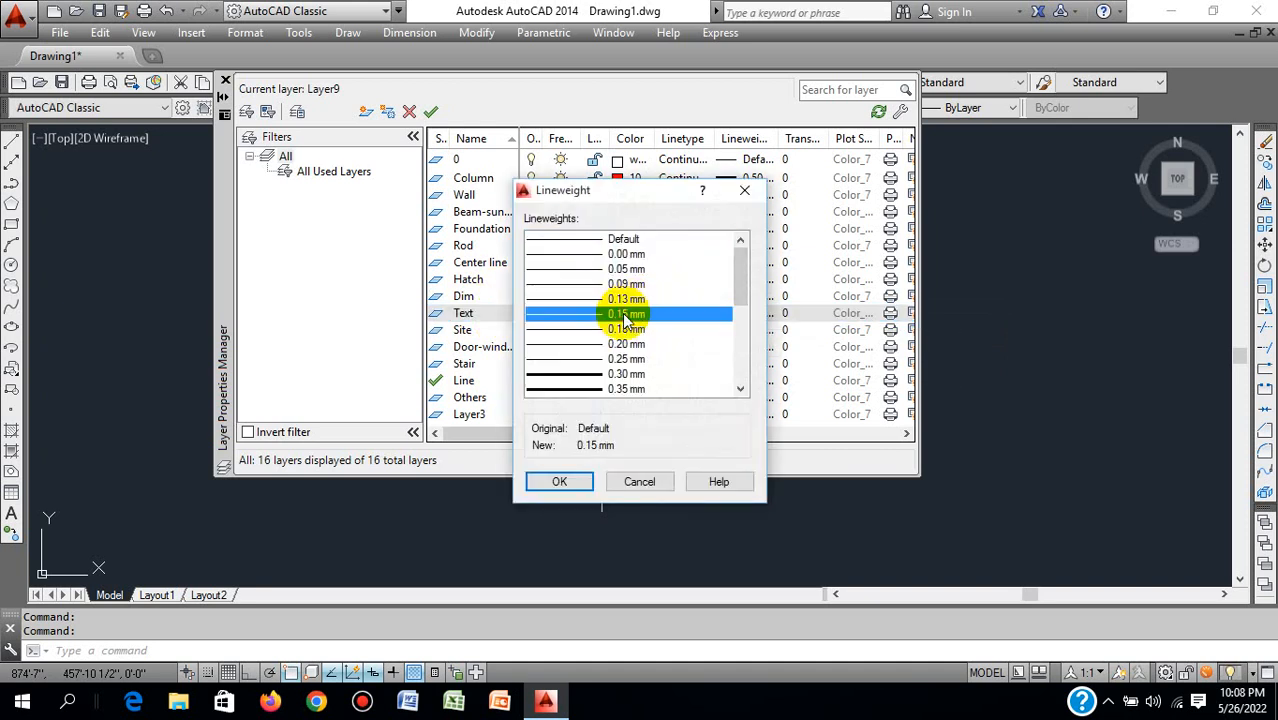
left_click(560, 480)
- Set the Site layer's lineweight to 0.60 mm
left_click(468, 330)
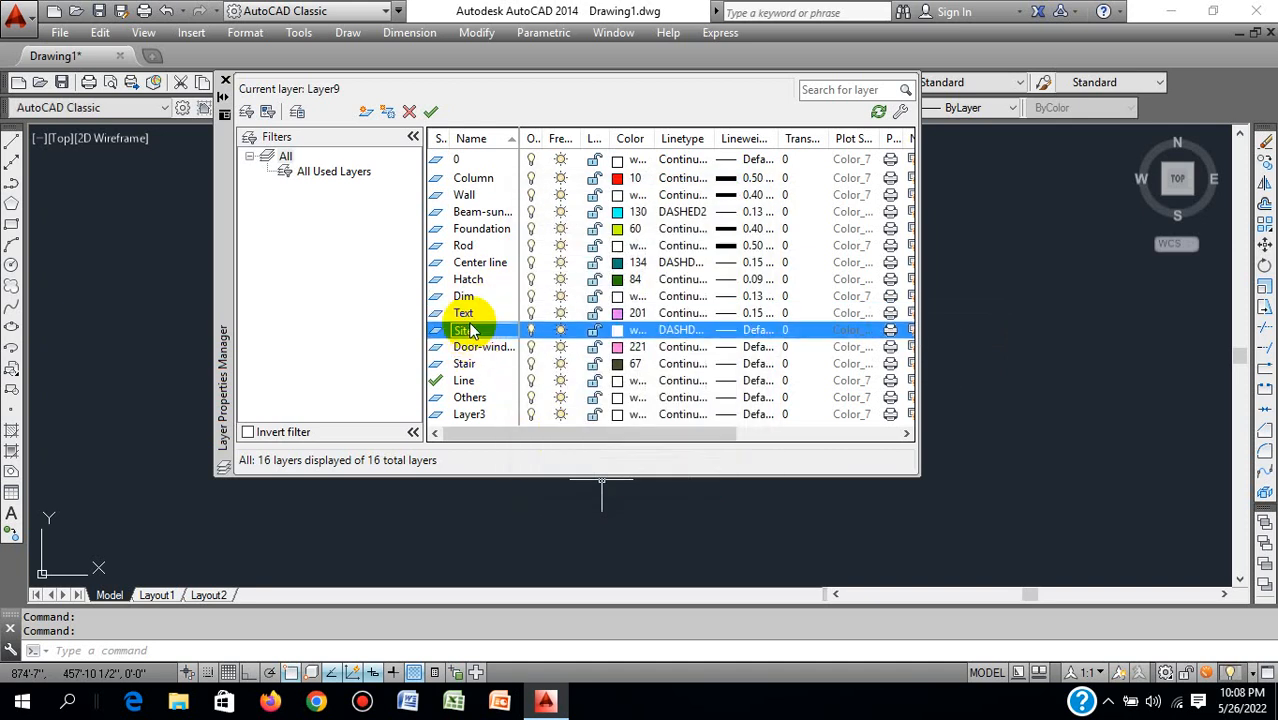
left_click(735, 330)
scroll(648, 370, "down", 1)
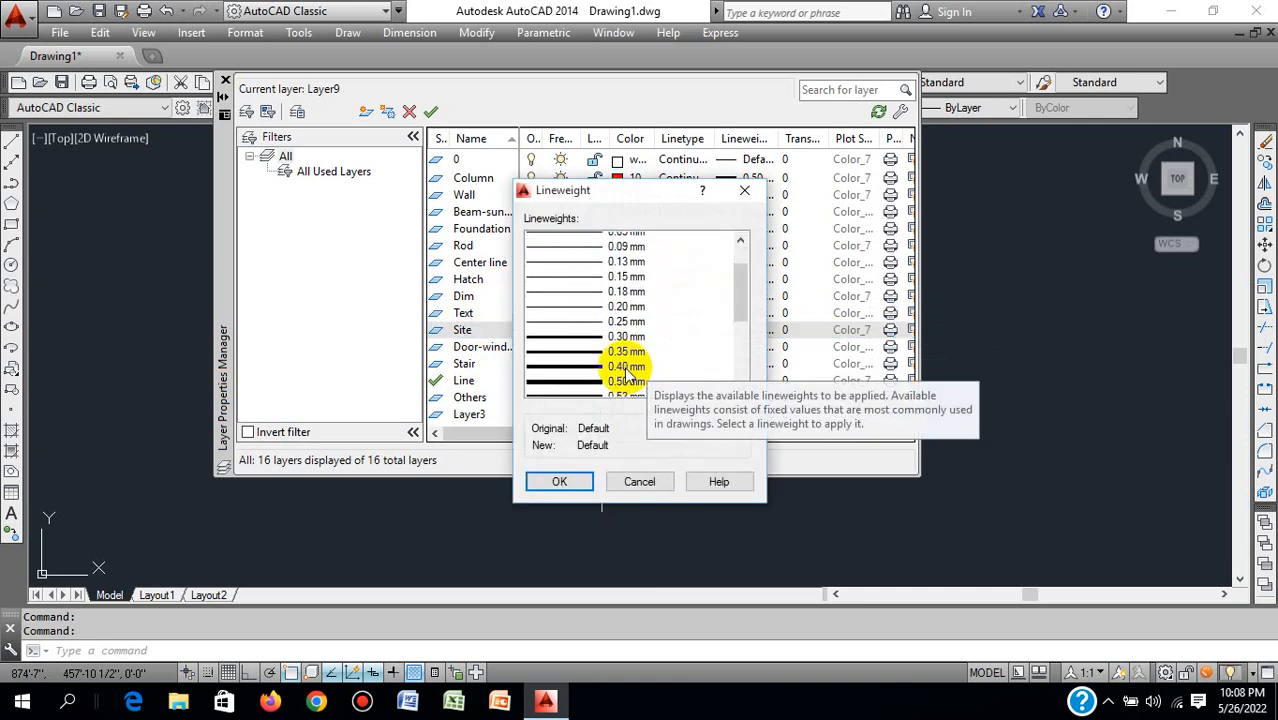
scroll(624, 374, "down", 1)
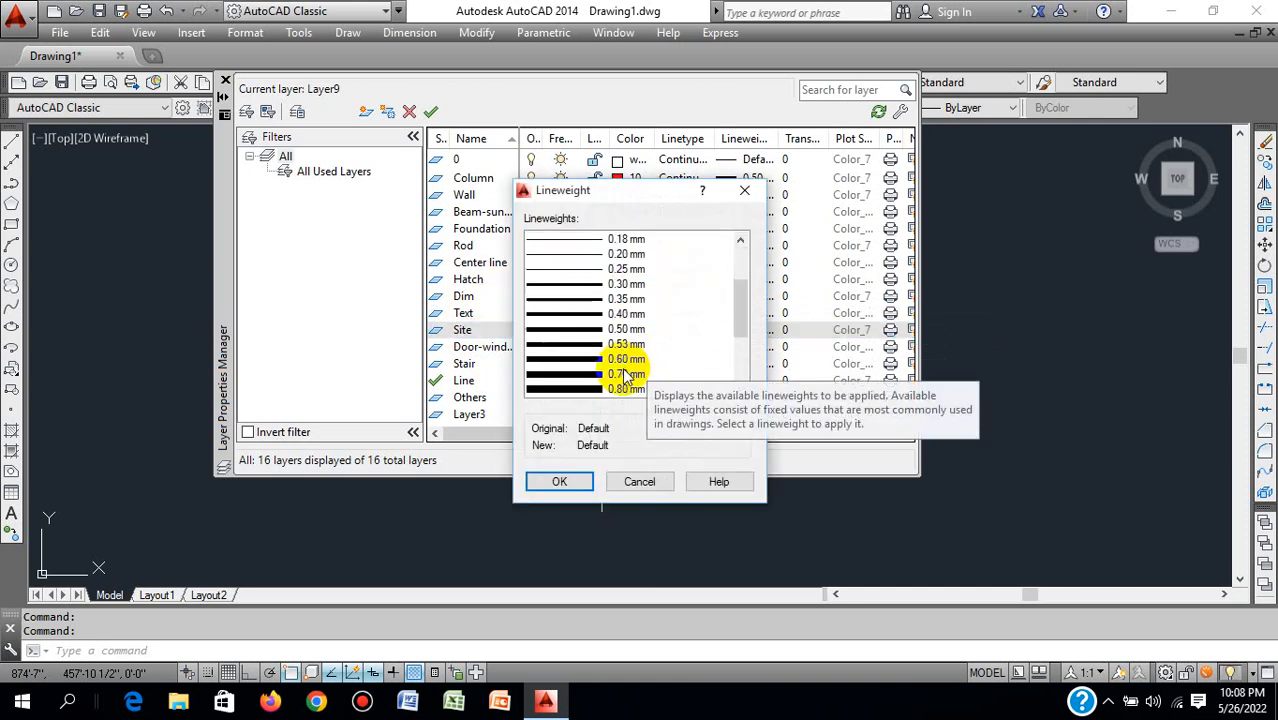
left_click(622, 359)
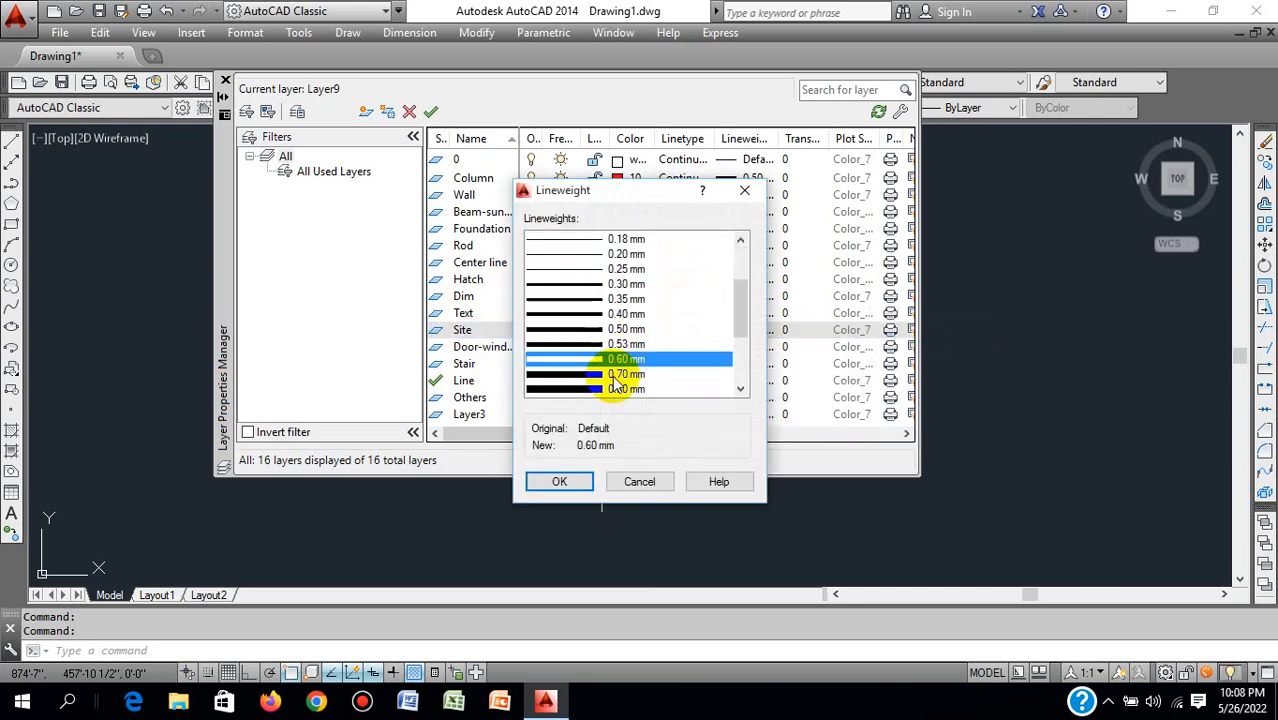
left_click(559, 481)
- Set the Door-window layer's lineweight to 0.15 mm
left_click(500, 348)
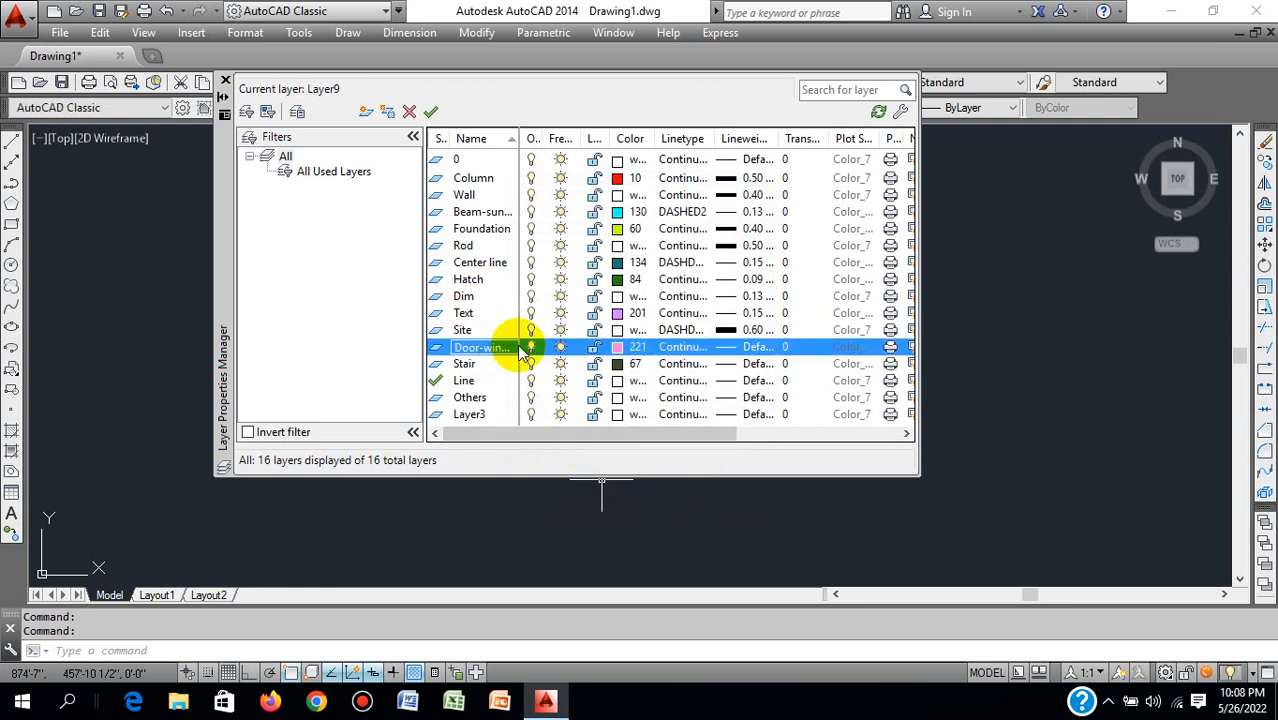
left_click(735, 346)
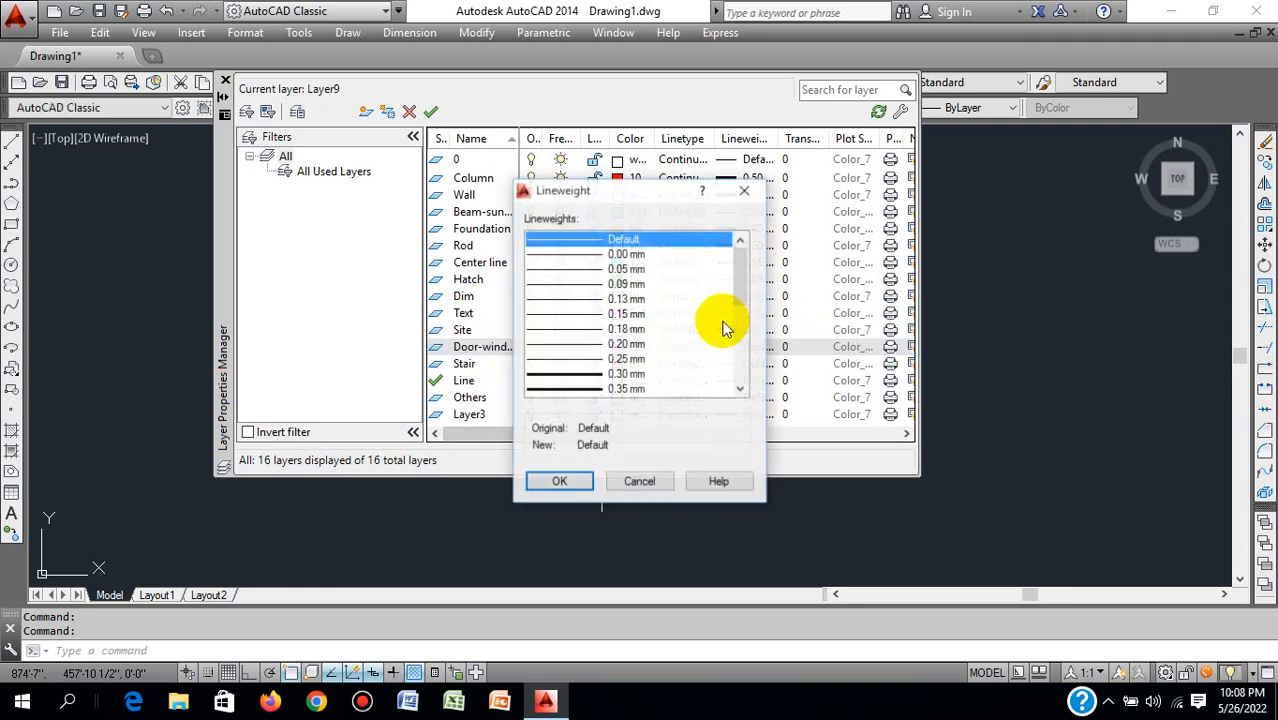
left_click(620, 314)
left_click(560, 482)
- Set the Stair layer's lineweight to 0.15 mm
left_click(497, 365)
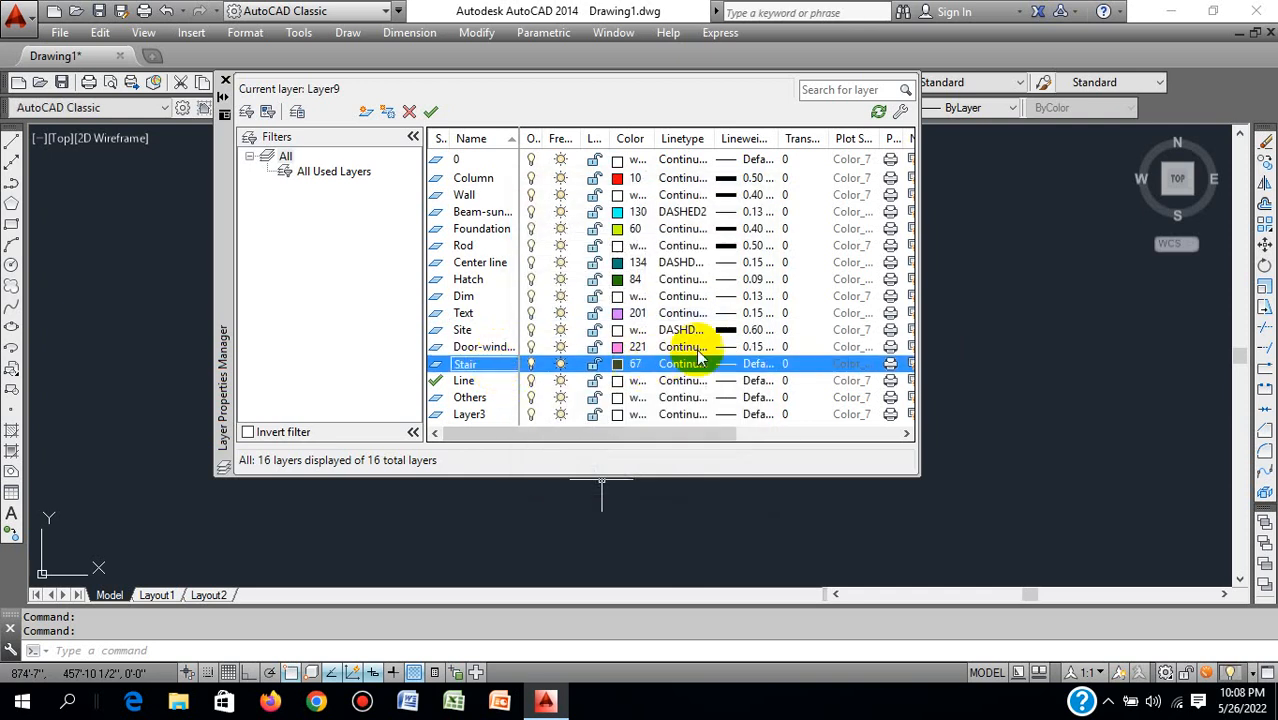
left_click(738, 366)
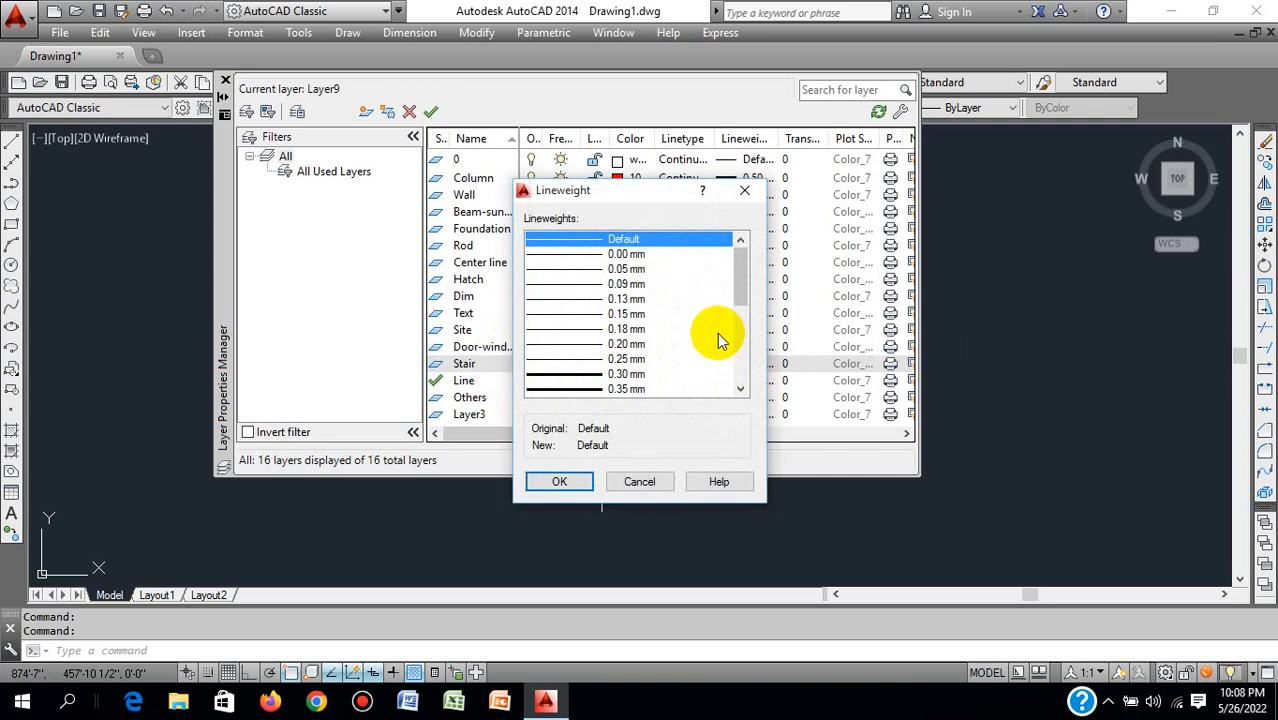
left_click(620, 310)
left_click(562, 478)
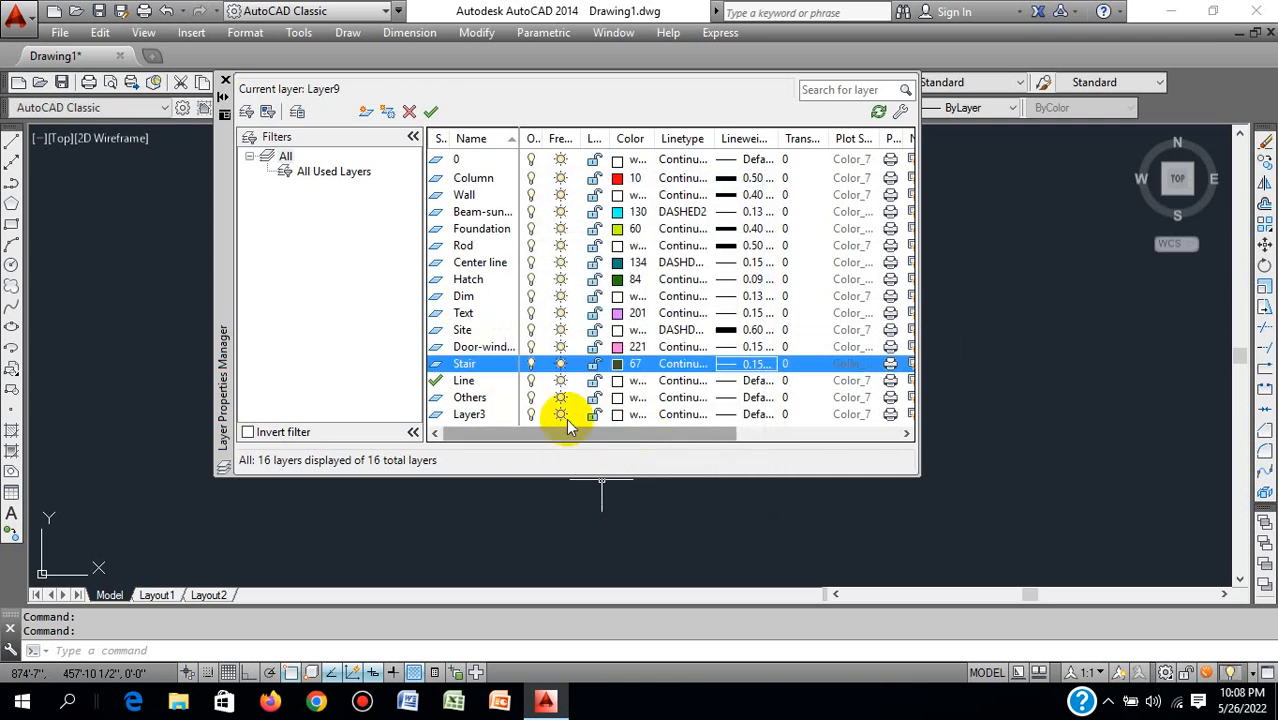
- Set the Line layer's lineweight to 0.13 mm
left_click(464, 381)
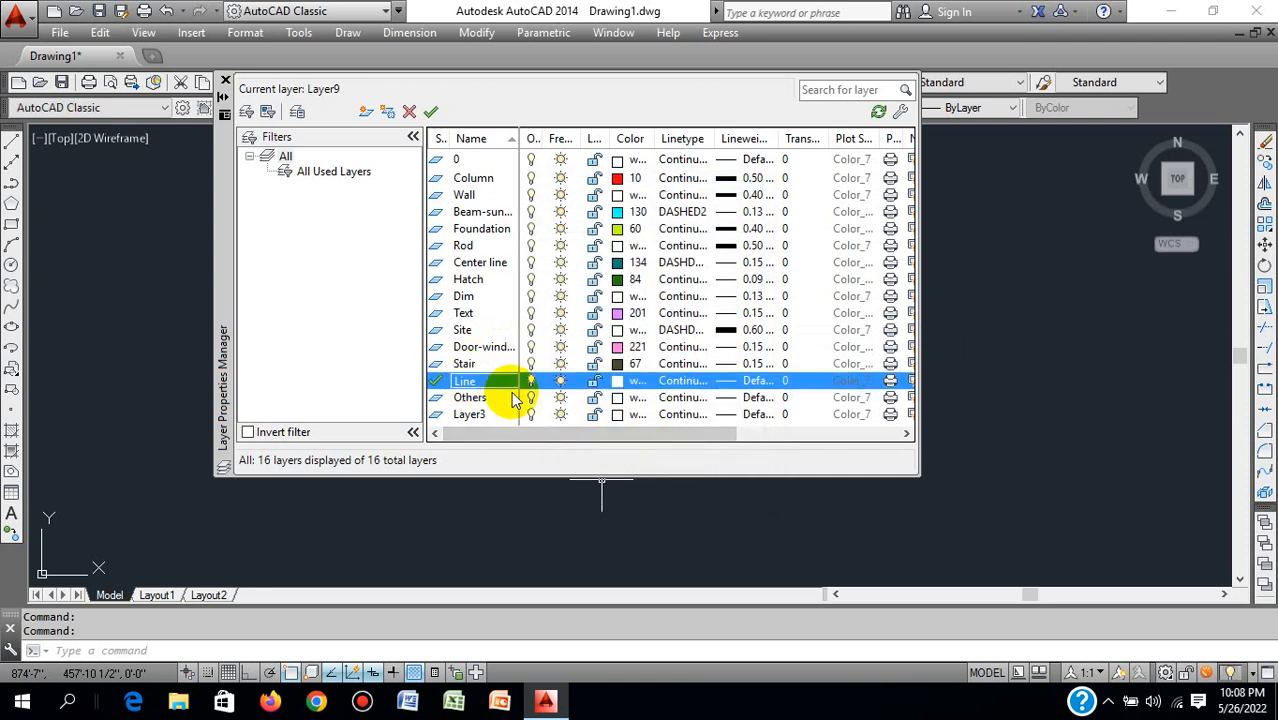
left_click(750, 386)
left_click(622, 298)
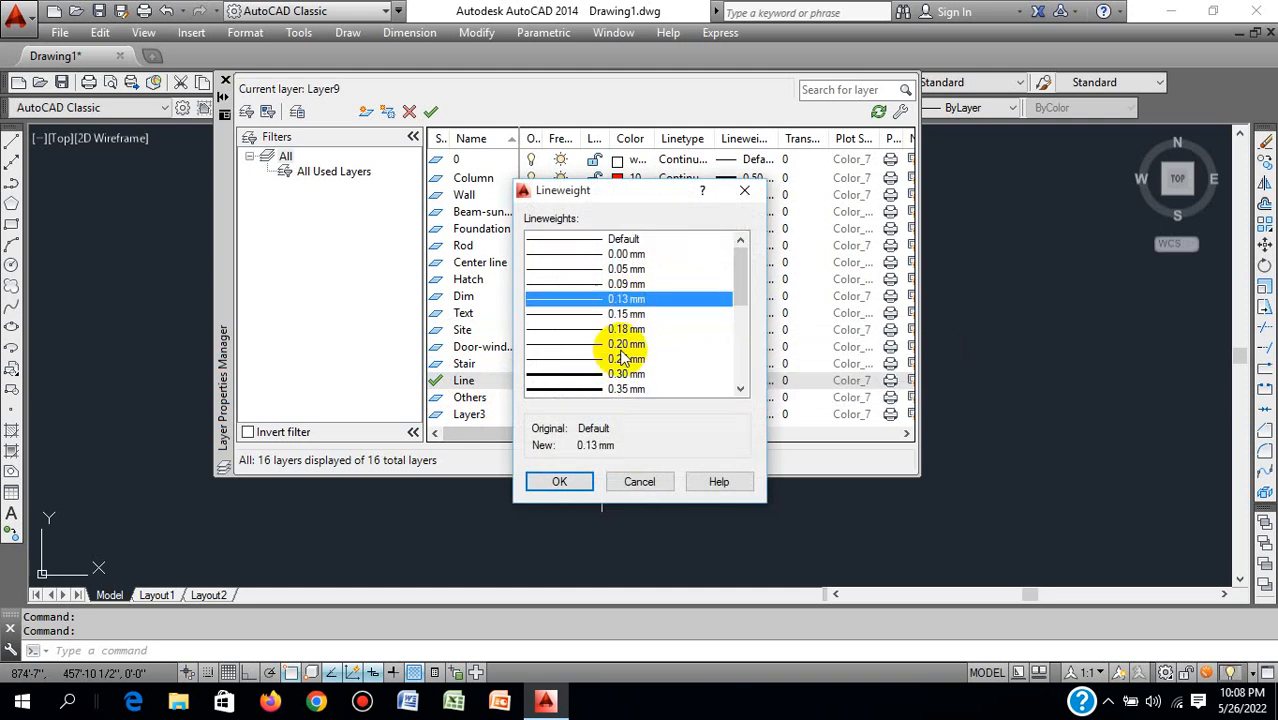
left_click(559, 481)
- Set the Others layer's lineweight to 0.13 mm
left_click(490, 399)
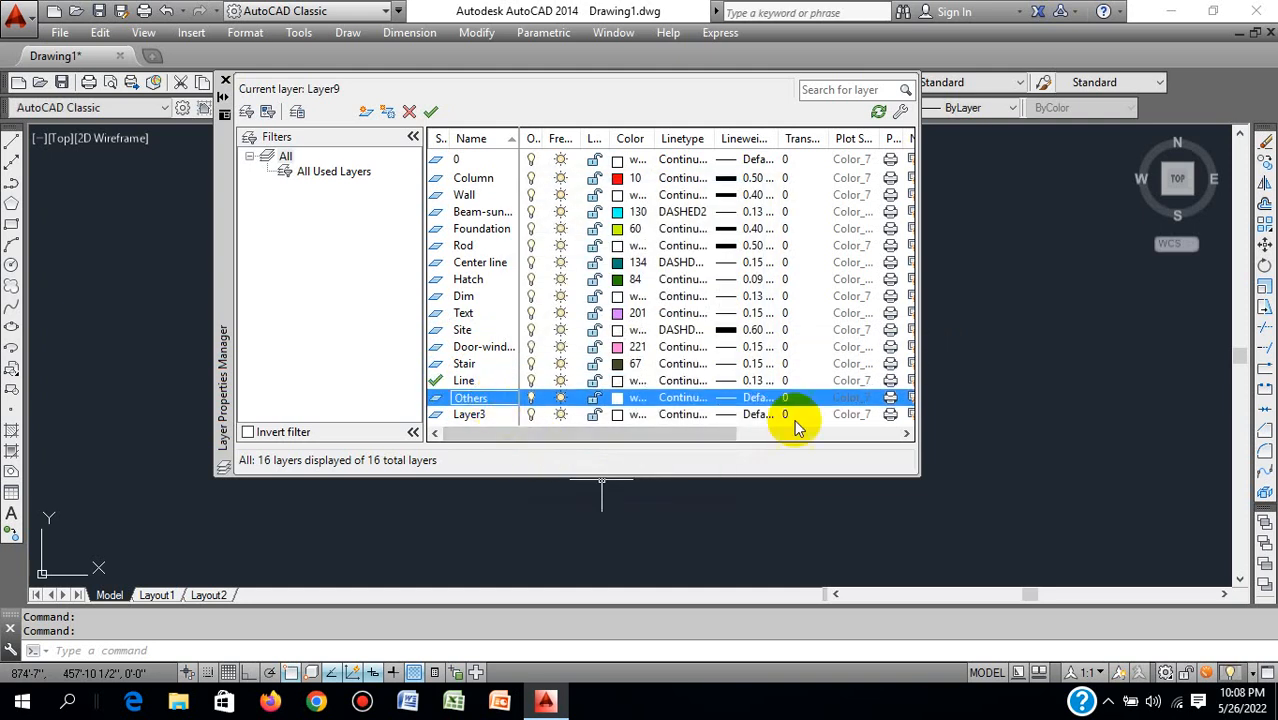
left_click(743, 399)
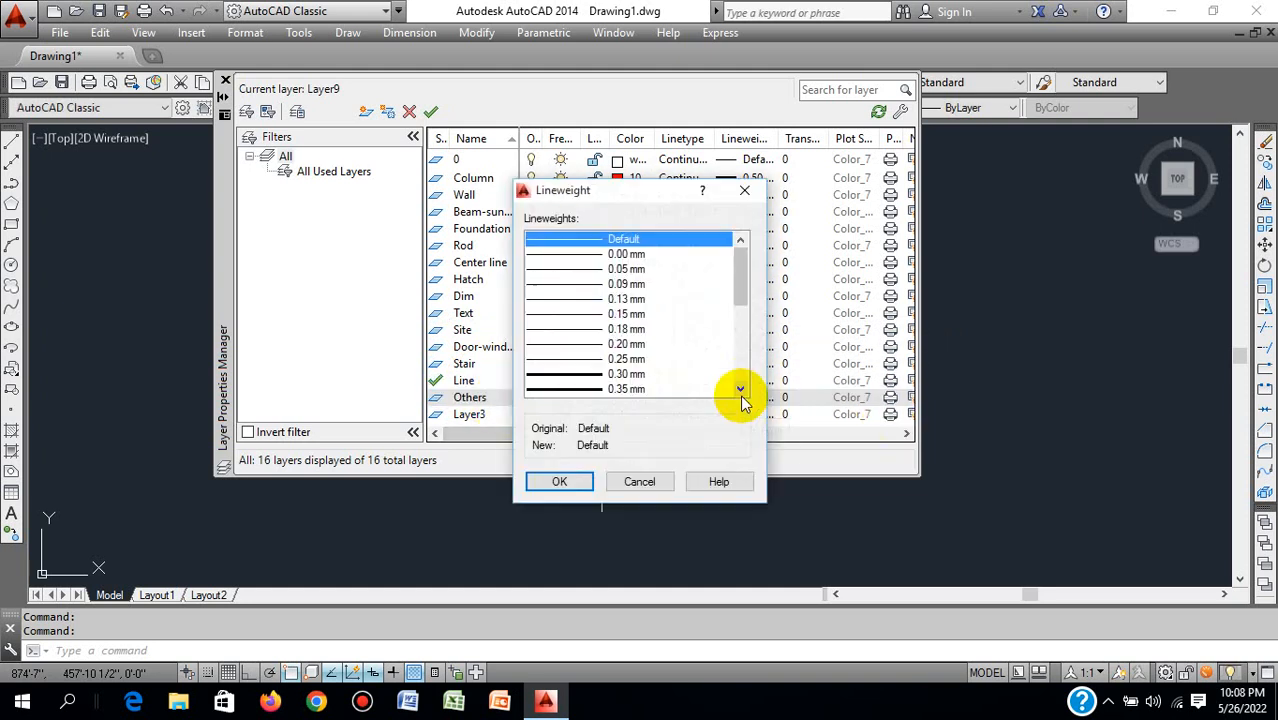
left_click(630, 298)
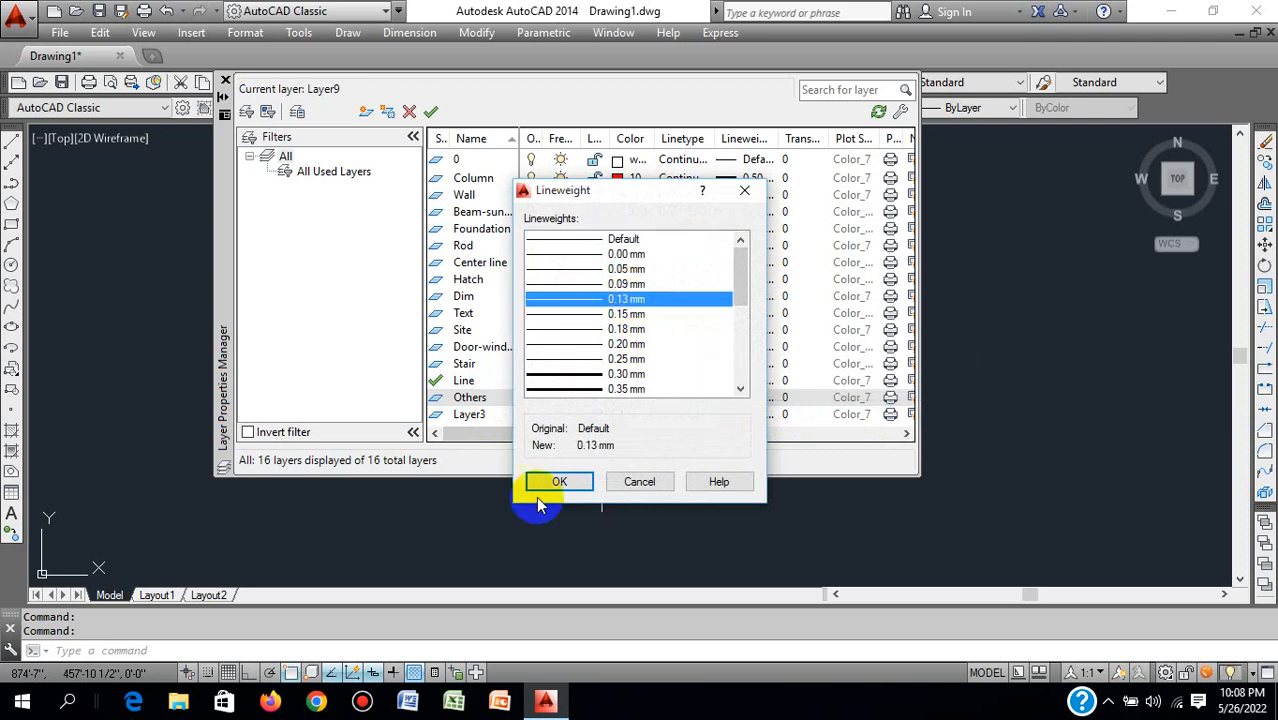
left_click(559, 481)
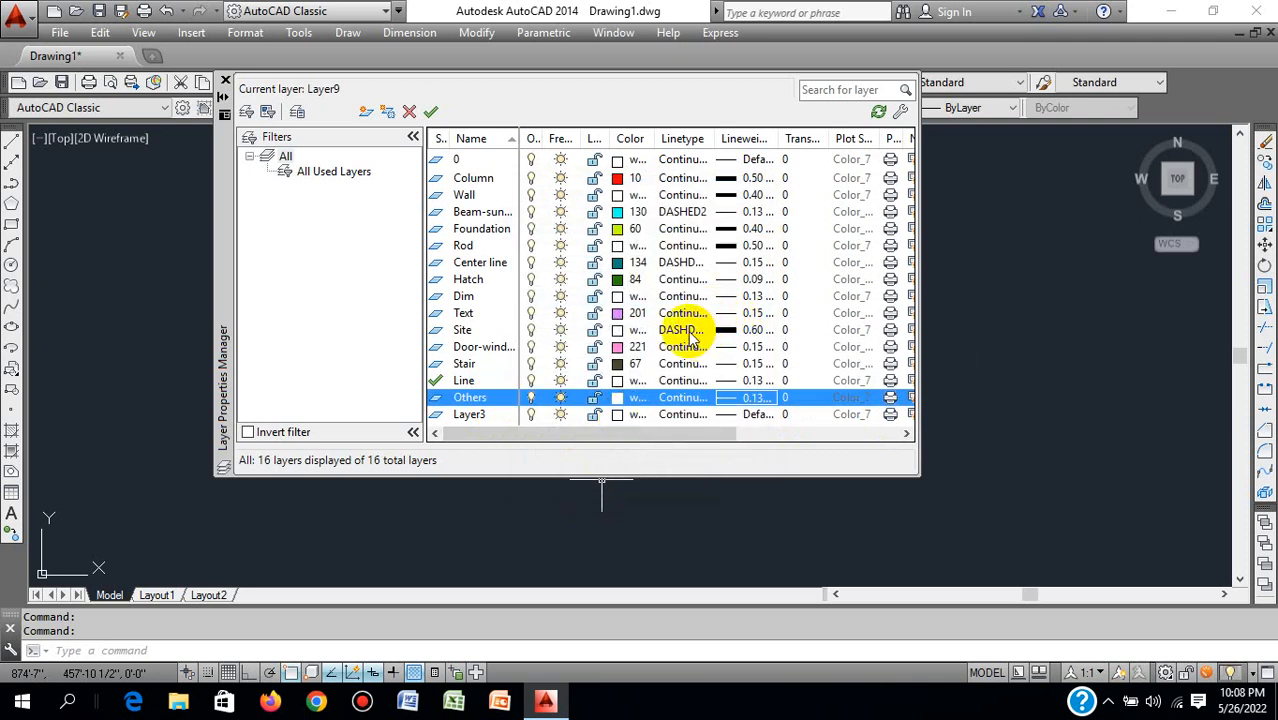
- Make Wall the current layer and close the Layer Properties Manager
left_click(486, 180)
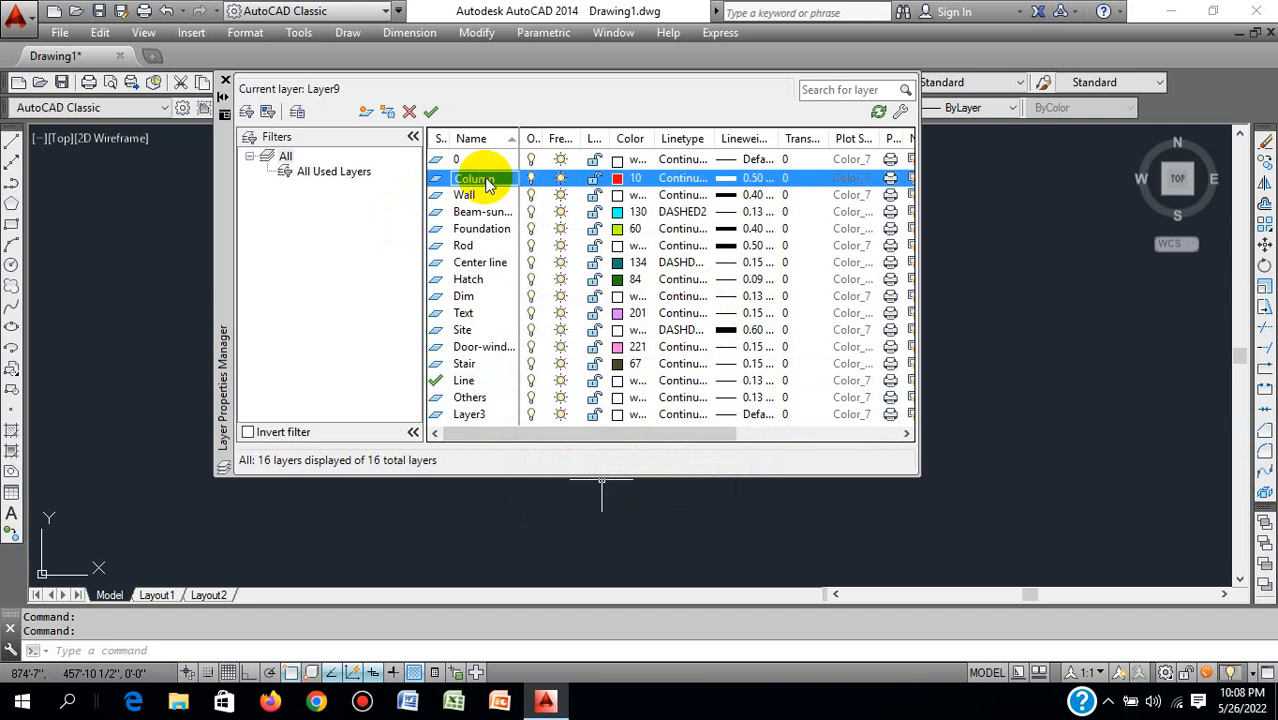
left_click(468, 194)
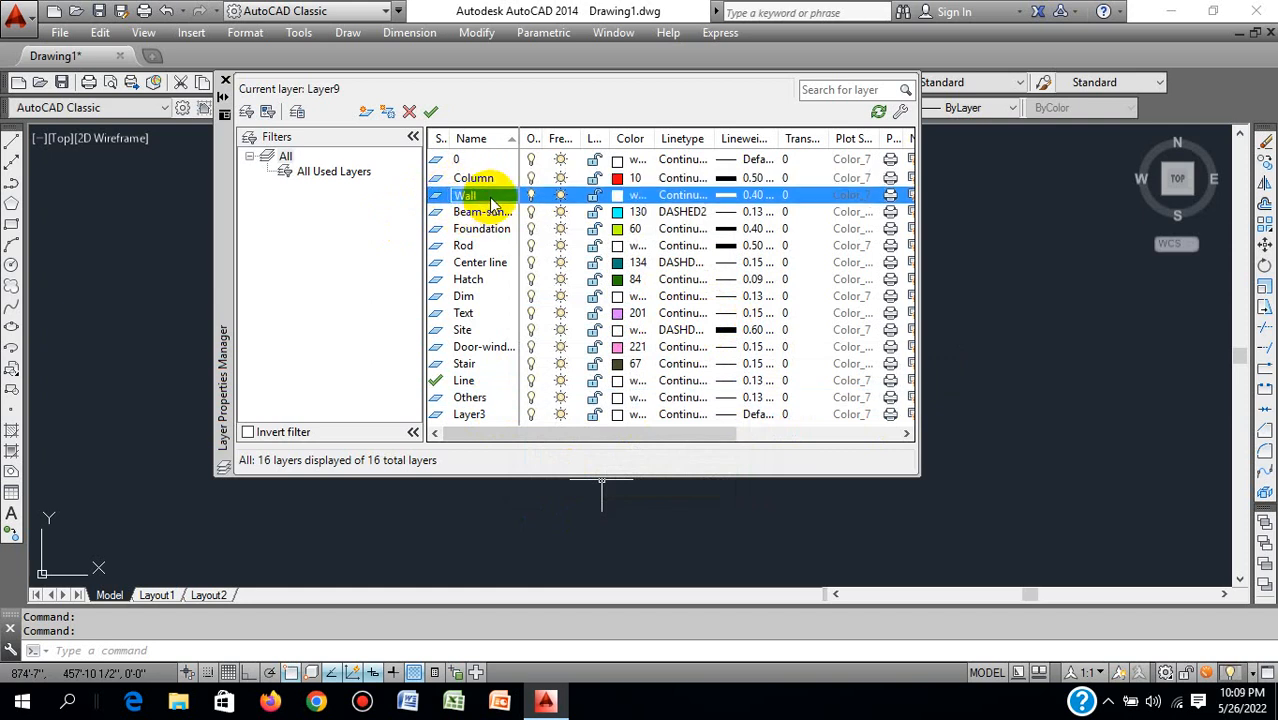
left_click(466, 195)
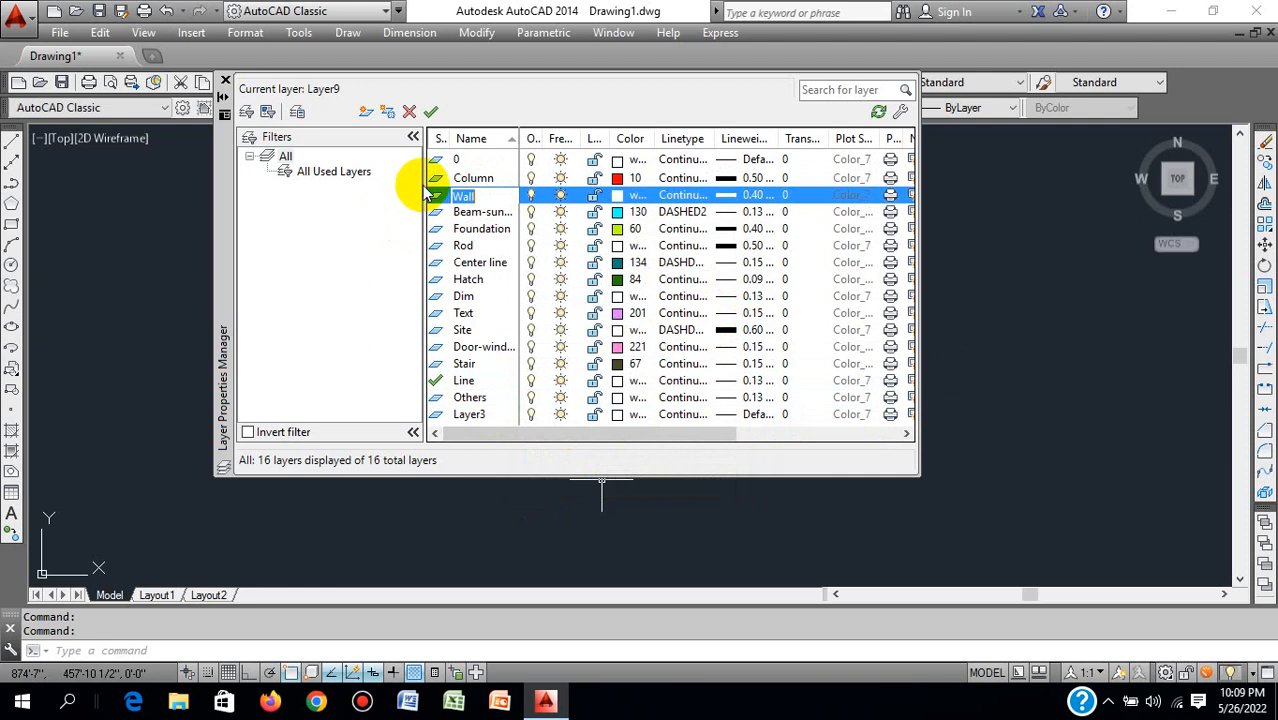
left_click(437, 195)
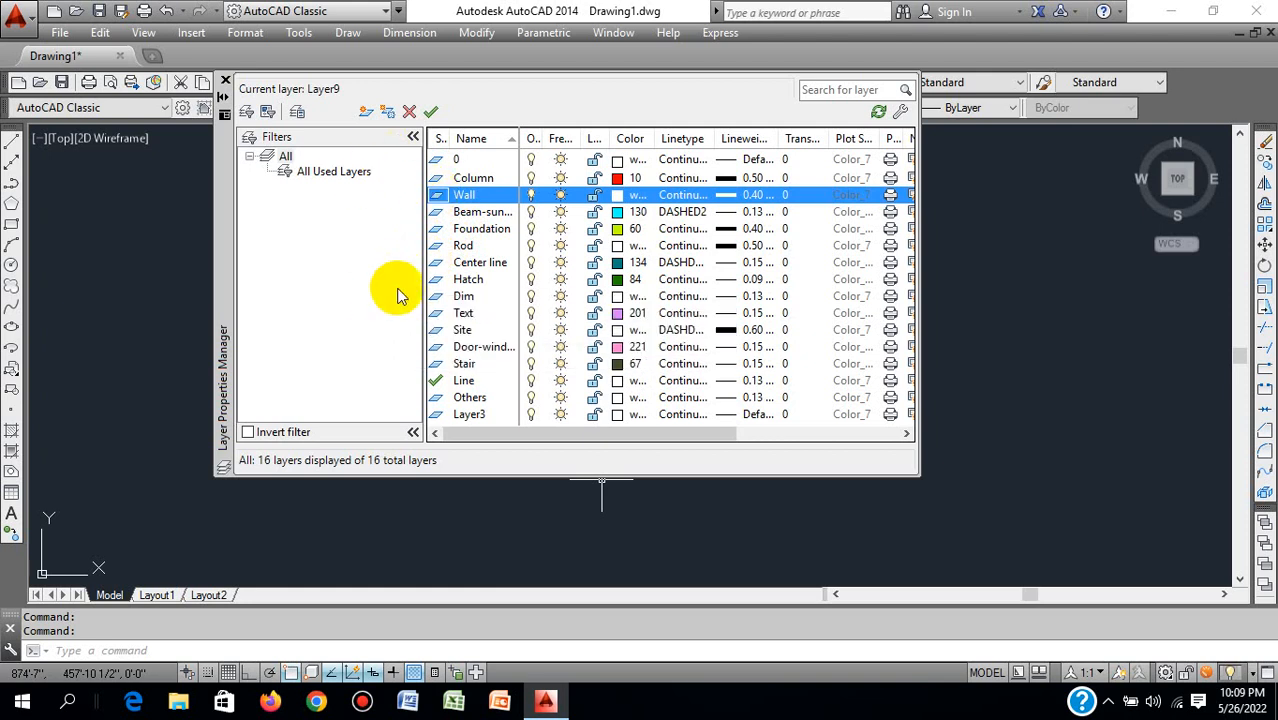
double_click(438, 196)
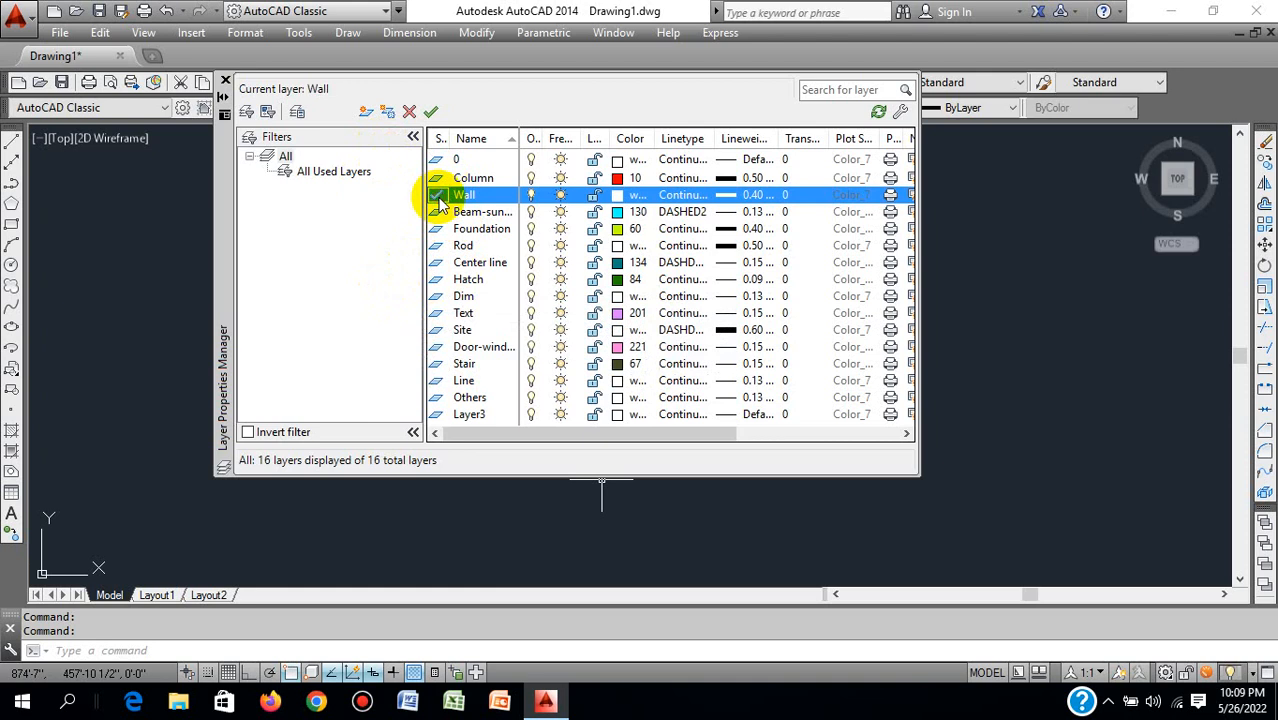
left_click(432, 116)
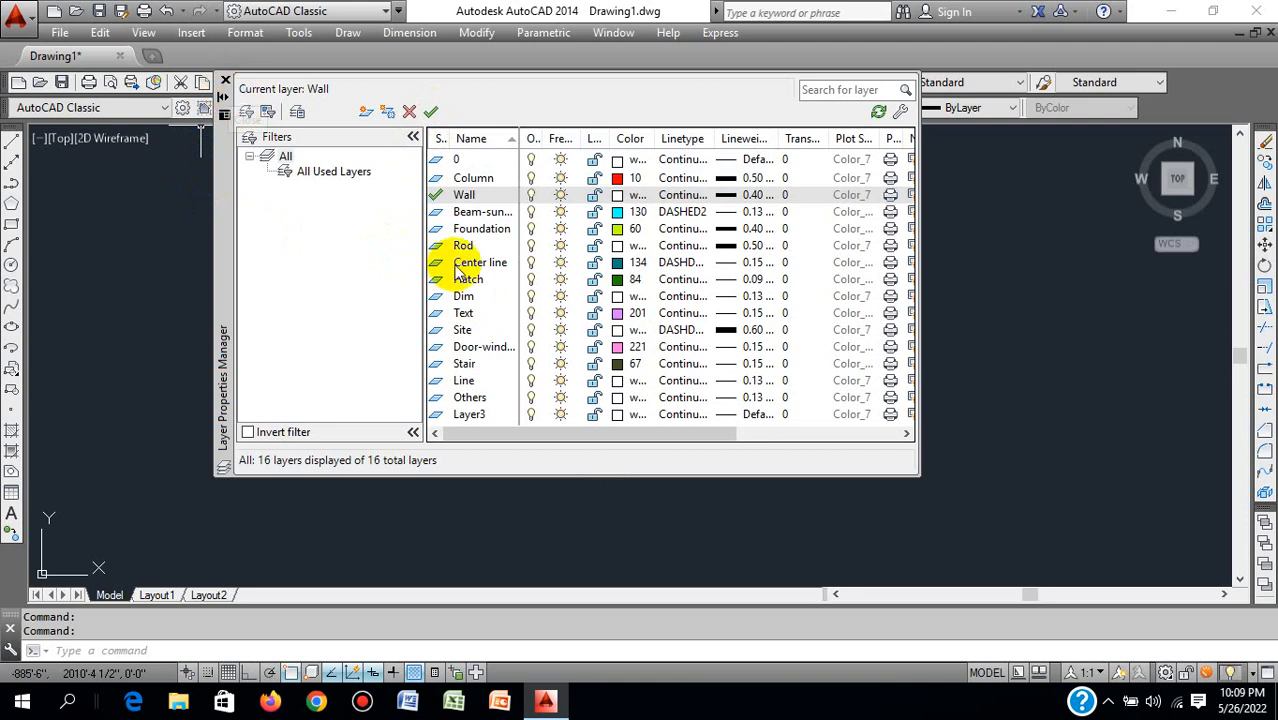
left_click(226, 82)
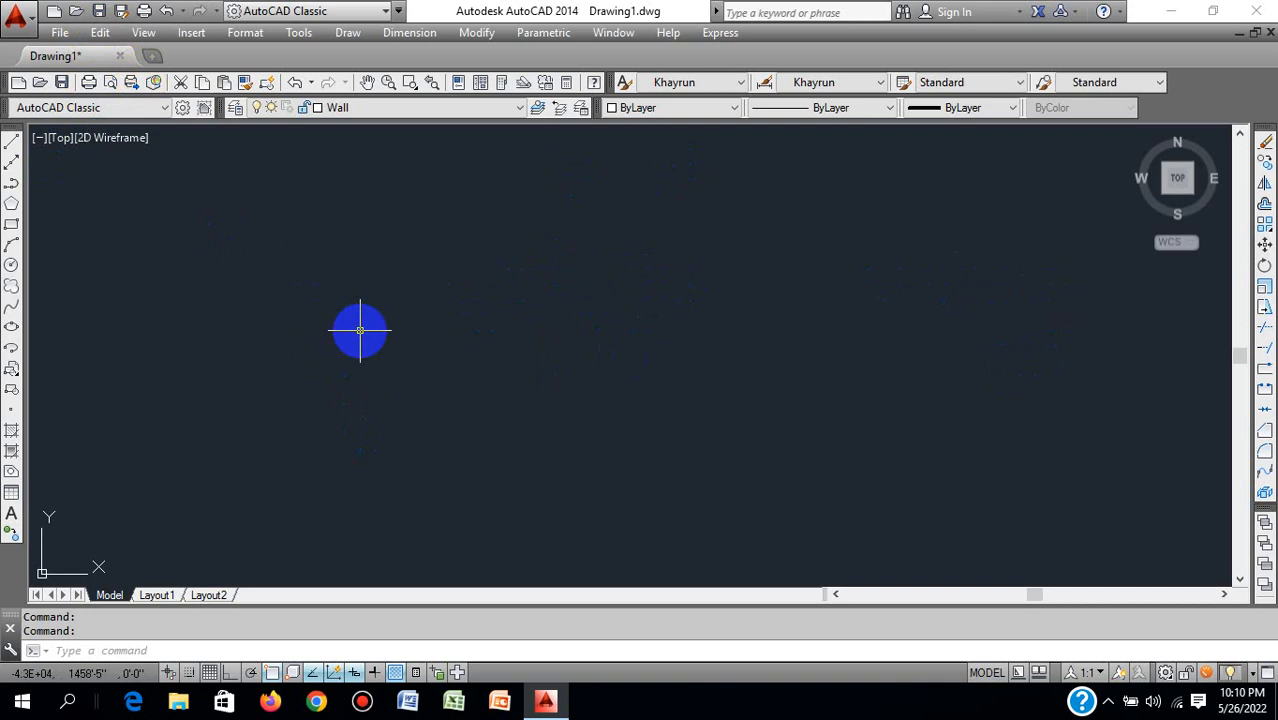
- Save the drawing to the Desktop as an AutoCAD 2013 file named with the owner's first name followed by "Test CAD"
key("ctrl+s")
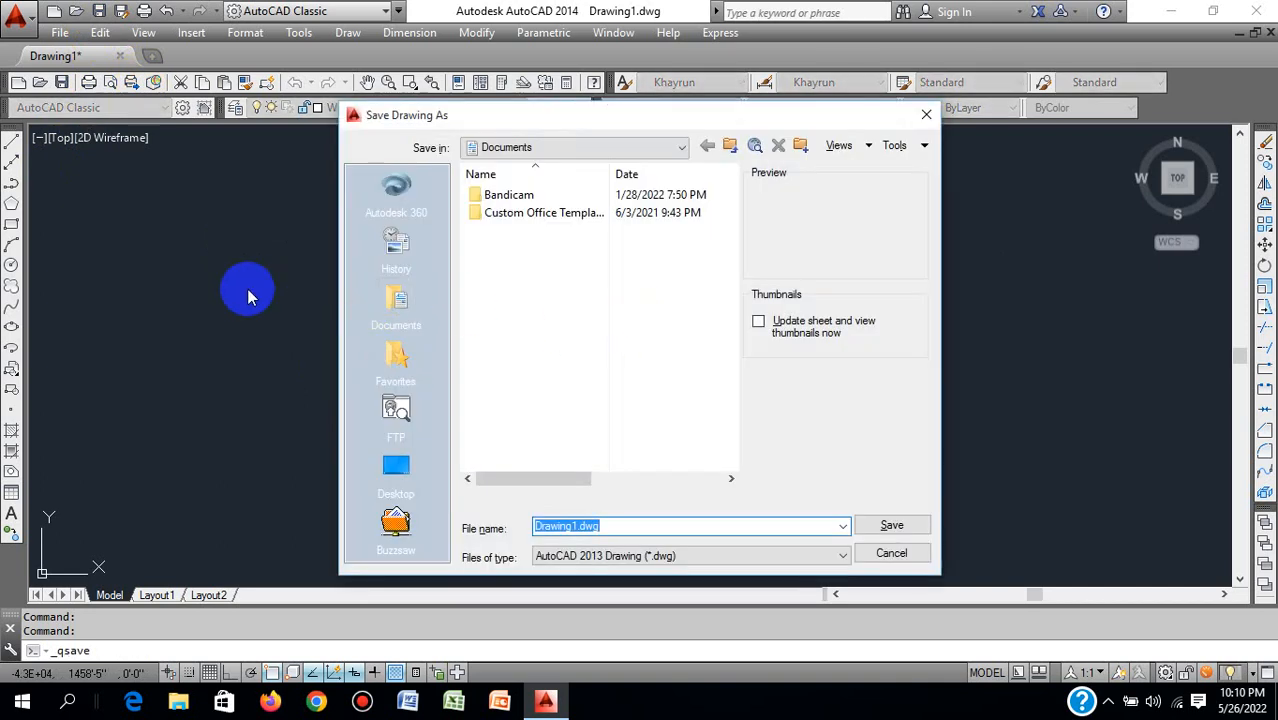
left_click(396, 466)
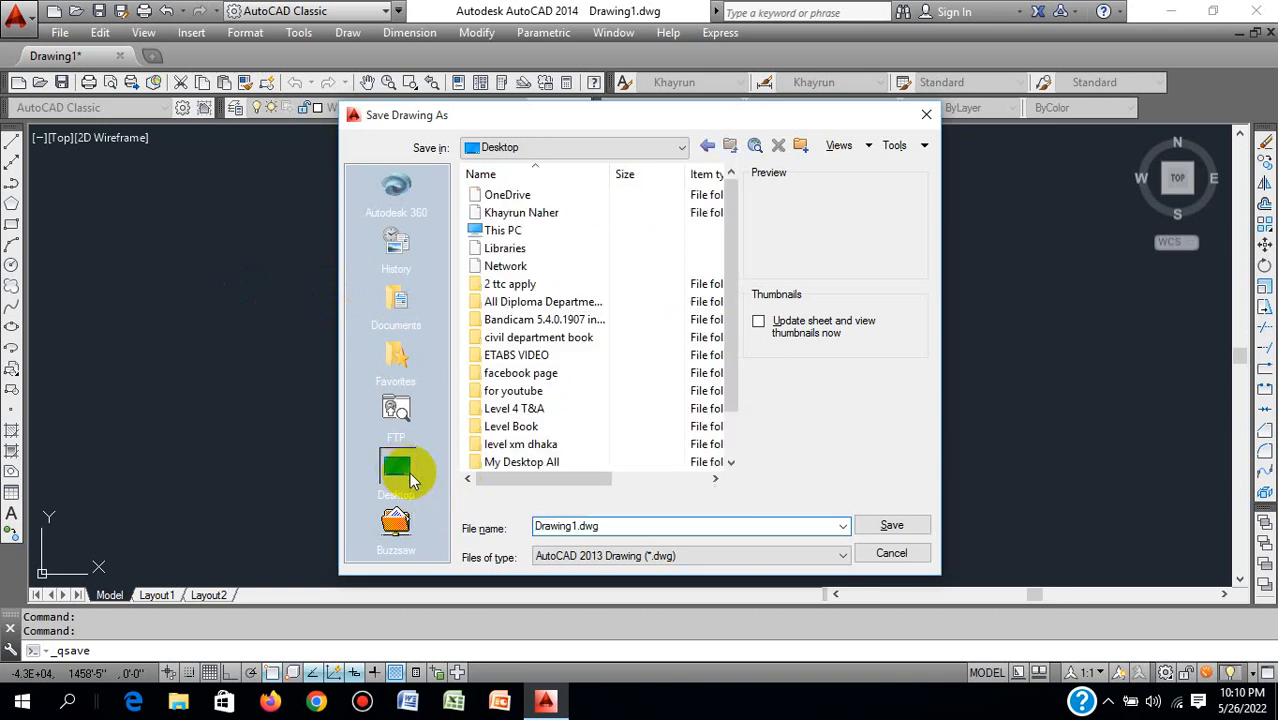
double_click(622, 527)
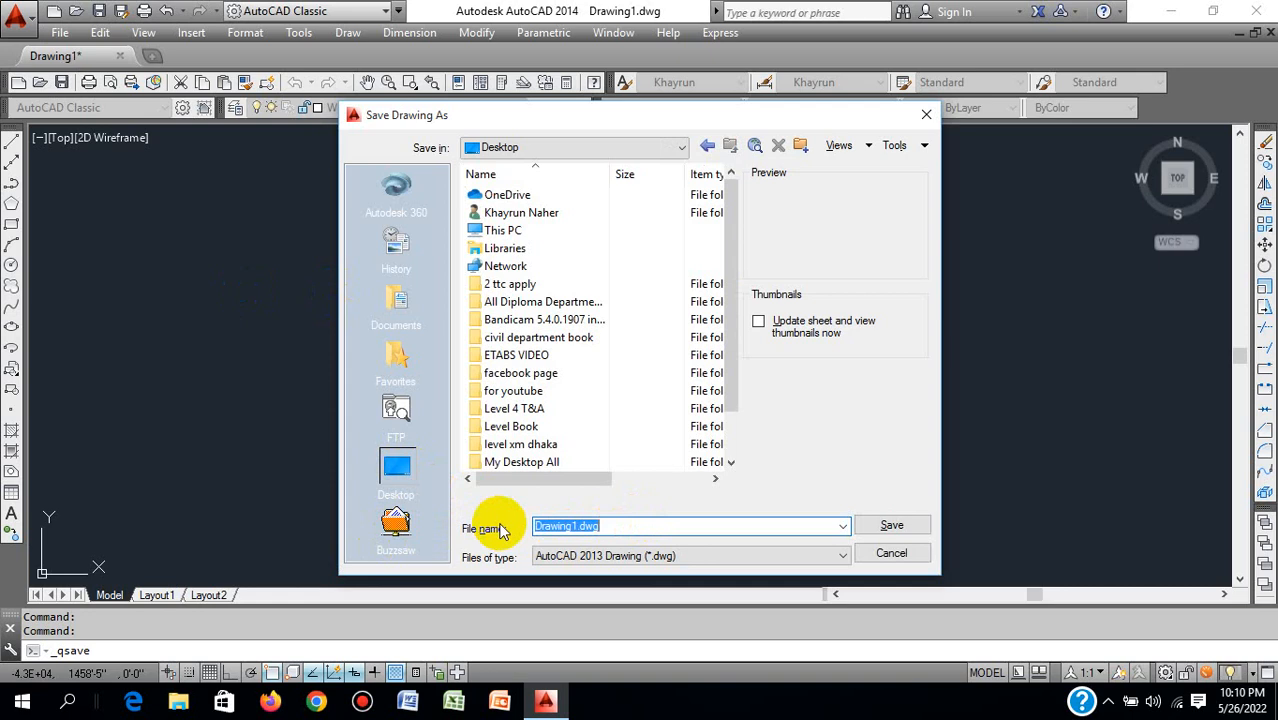
type("K")
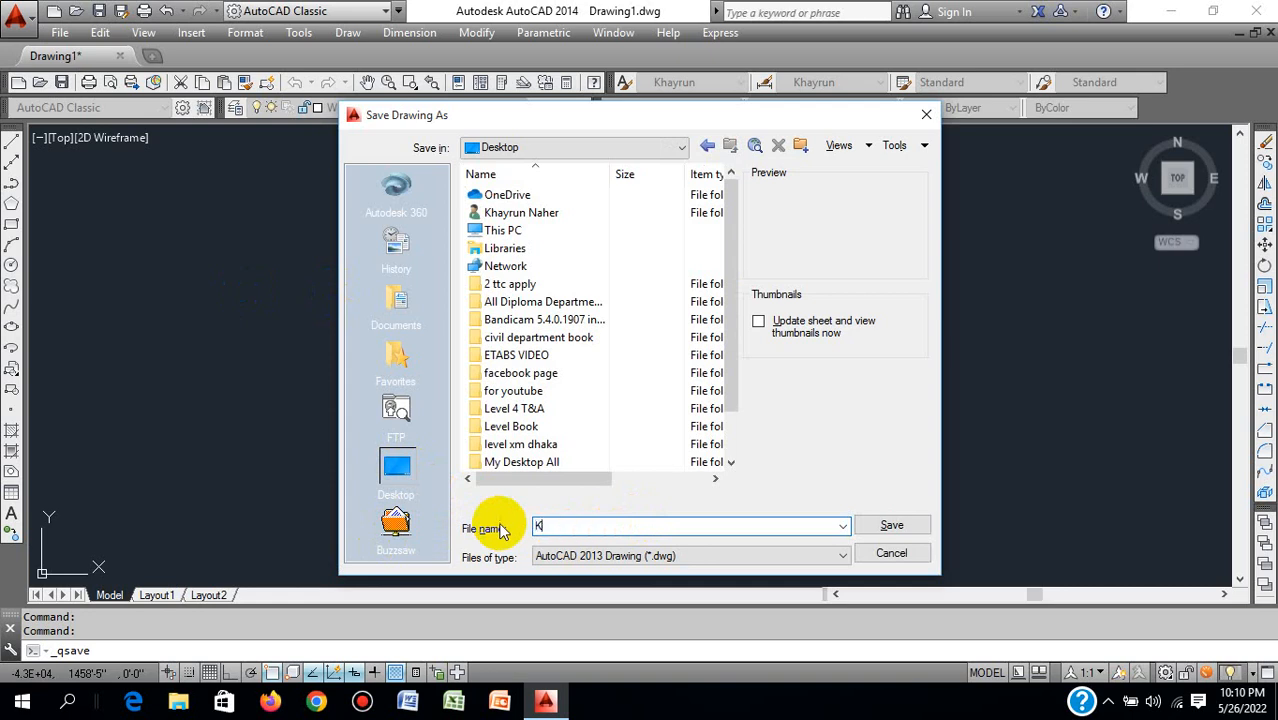
type("hayrun Test CAD")
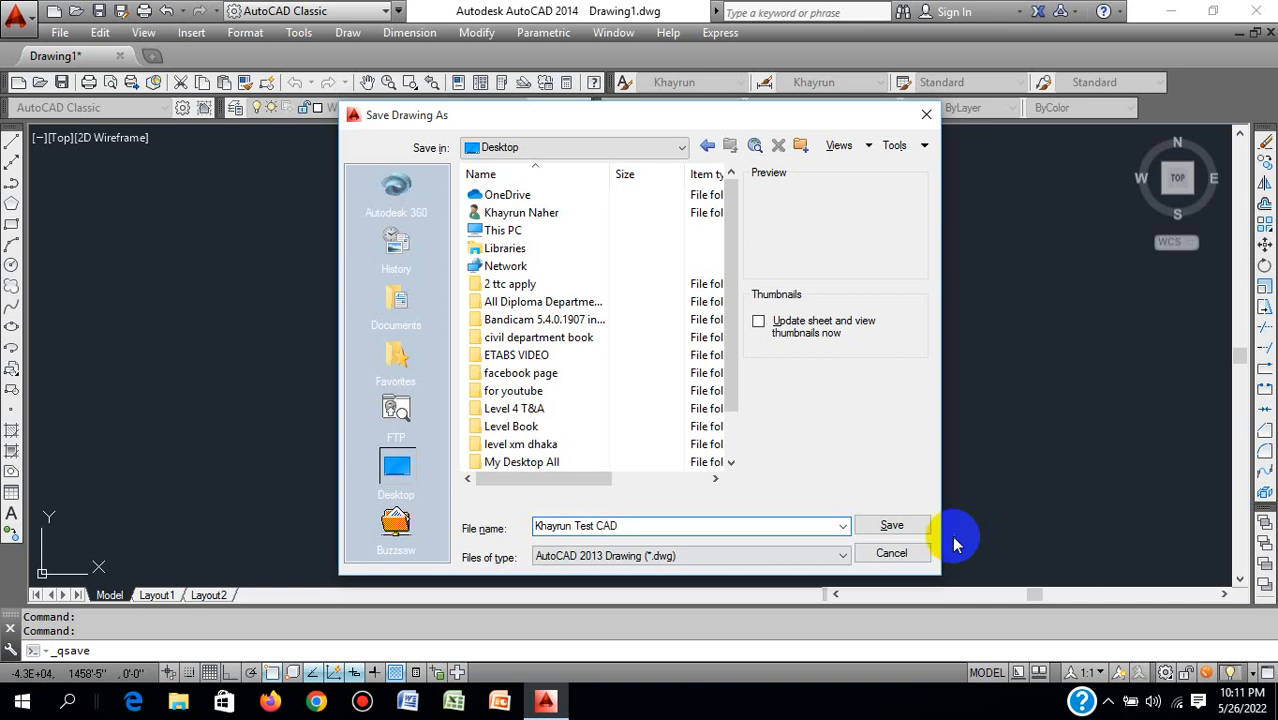
left_click(891, 525)
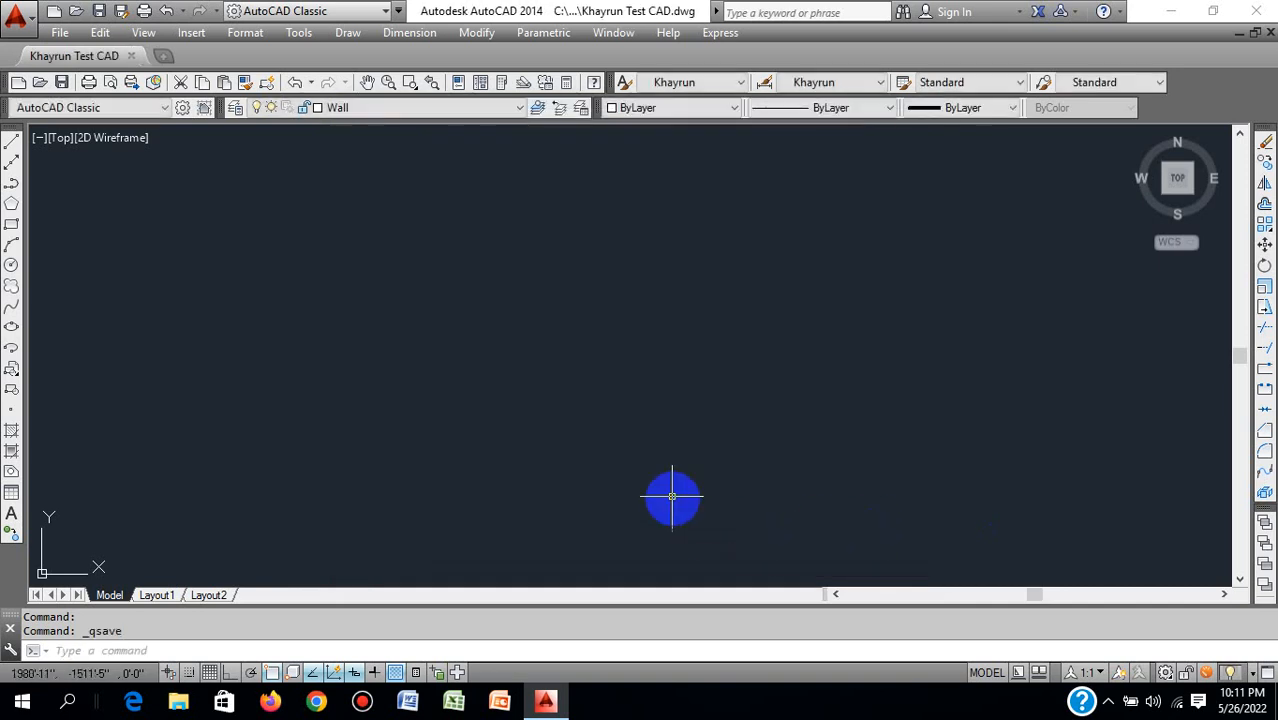